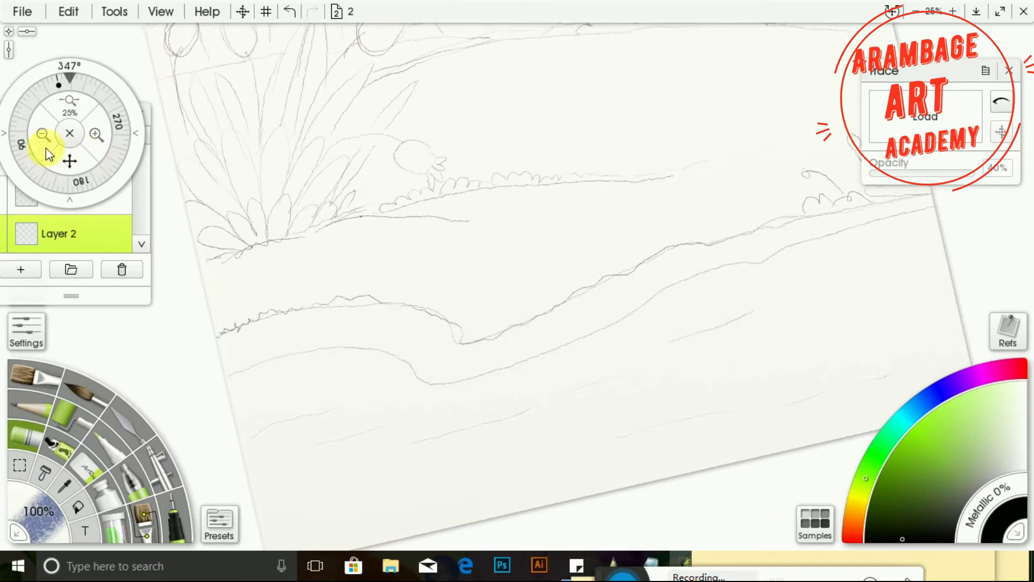
Hide the tracing panel and block in turquoise strokes over the water area below the riverbank on Layer 2
{"action": "left_click", "coordinate": [1008, 71]}
{"action": "mouse_move", "coordinate": [71, 156]}
{"action": "left_mouse_down"}
{"action": "mouse_move", "coordinate": [113, 123]}
{"action": "mouse_move", "coordinate": [115, 104]}
{"action": "left_mouse_up"}
{"action": "left_click", "coordinate": [95, 136]}
{"action": "left_click", "coordinate": [47, 138]}
{"action": "left_click", "coordinate": [95, 136]}
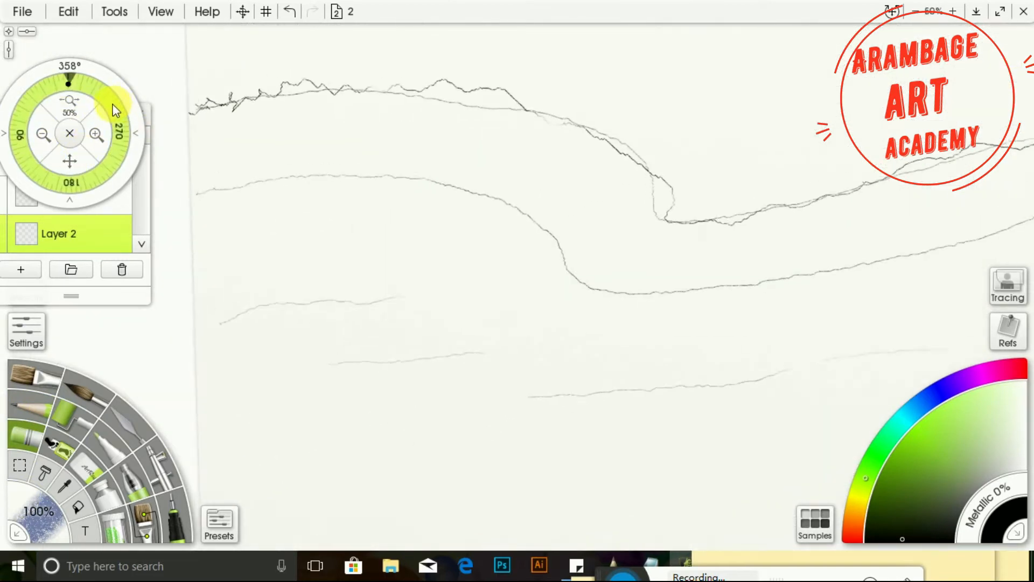
{"action": "left_click", "coordinate": [42, 134]}
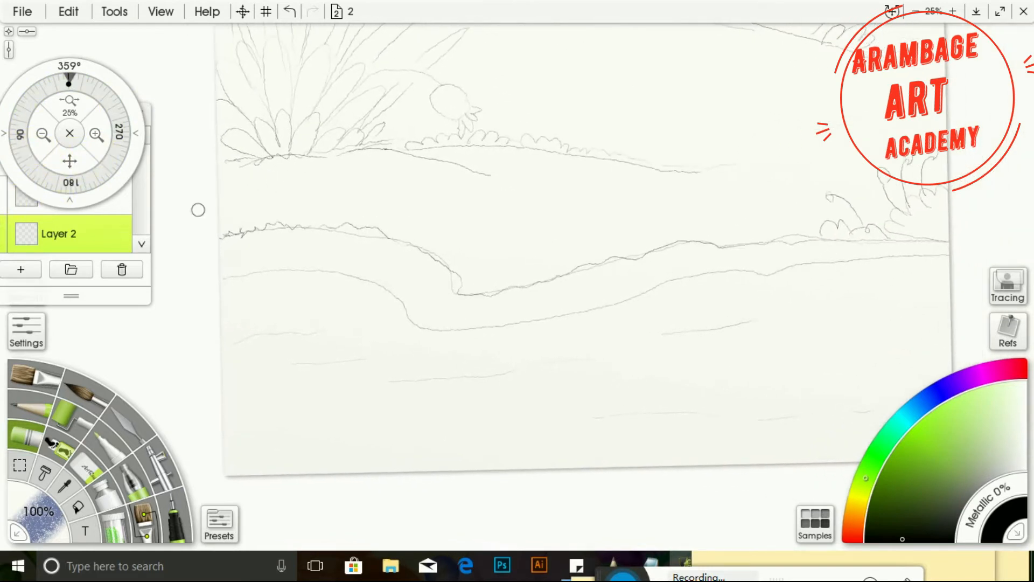
{"action": "left_click", "coordinate": [893, 423]}
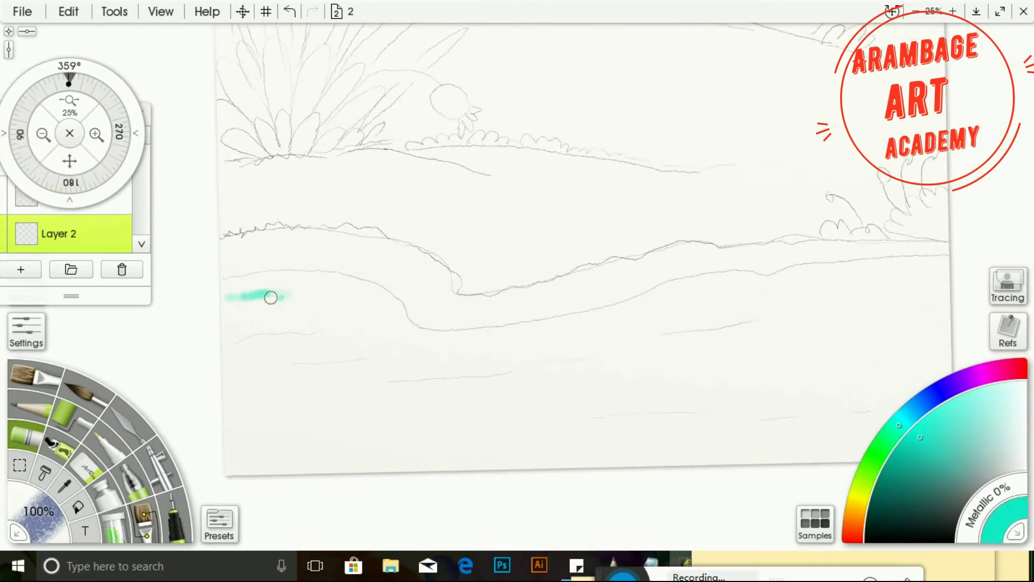
{"action": "mouse_move", "coordinate": [270, 297]}
{"action": "left_mouse_down"}
{"action": "mouse_move", "coordinate": [215, 332]}
{"action": "mouse_move", "coordinate": [208, 385]}
{"action": "mouse_move", "coordinate": [259, 469]}
{"action": "mouse_move", "coordinate": [290, 423]}
{"action": "mouse_move", "coordinate": [279, 372]}
{"action": "mouse_move", "coordinate": [229, 336]}
{"action": "mouse_move", "coordinate": [218, 297]}
{"action": "mouse_move", "coordinate": [324, 289]}
{"action": "mouse_move", "coordinate": [393, 309]}
{"action": "mouse_move", "coordinate": [372, 374]}
{"action": "mouse_move", "coordinate": [535, 374]}
{"action": "mouse_move", "coordinate": [427, 351]}
{"action": "mouse_move", "coordinate": [565, 342]}
{"action": "mouse_move", "coordinate": [951, 265]}
{"action": "mouse_move", "coordinate": [850, 272]}
{"action": "left_mouse_up"}
{"action": "mouse_move", "coordinate": [720, 341]}
{"action": "left_mouse_down"}
{"action": "mouse_move", "coordinate": [785, 387]}
{"action": "mouse_move", "coordinate": [436, 451]}
{"action": "left_mouse_up"}
Enlarge the brush to 283% and fill the rest of the water with a light aqua, blending over the turquoise strokes
{"action": "left_click_drag", "start_coordinate": [70, 161], "coordinate": [54, 108]}
{"action": "key", "text": "]"}
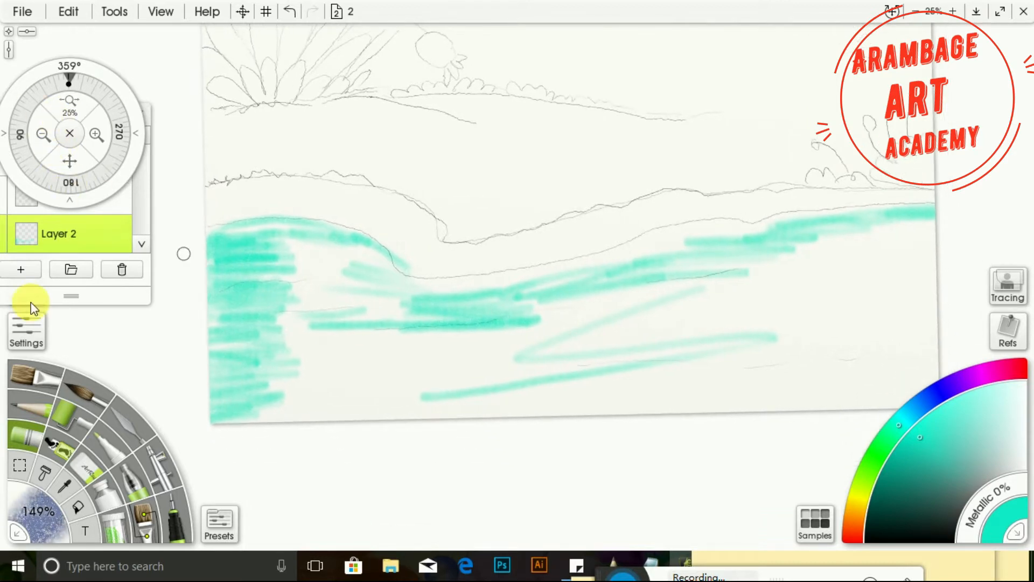
{"action": "key", "text": "]"}
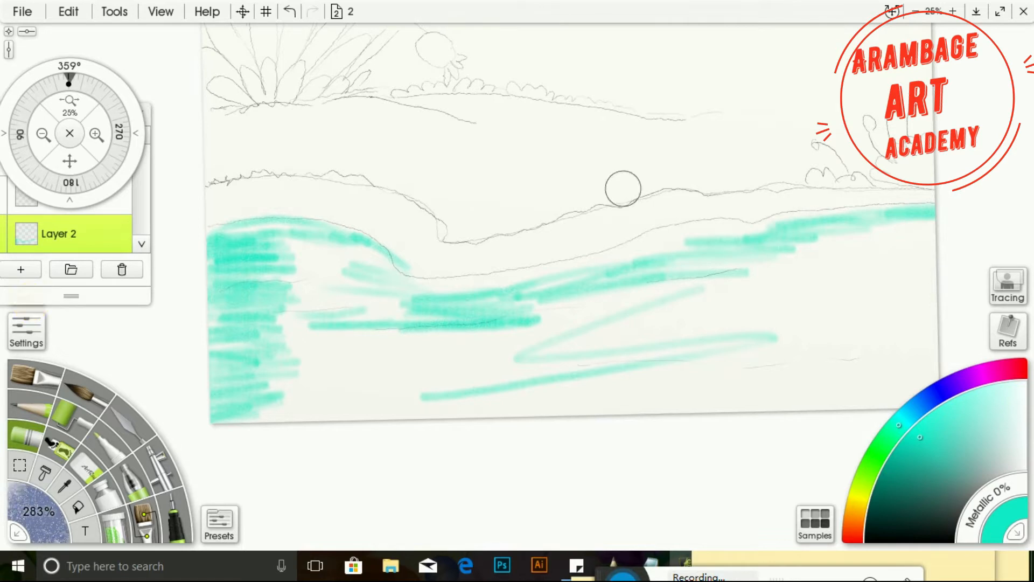
{"action": "left_click_drag", "start_coordinate": [117, 109], "coordinate": [110, 97]}
{"action": "left_click", "coordinate": [1001, 393]}
{"action": "mouse_move", "coordinate": [574, 337]}
{"action": "left_mouse_down"}
{"action": "mouse_move", "coordinate": [560, 356]}
{"action": "mouse_move", "coordinate": [424, 390]}
{"action": "mouse_move", "coordinate": [313, 383]}
{"action": "mouse_move", "coordinate": [249, 366]}
{"action": "mouse_move", "coordinate": [299, 299]}
{"action": "mouse_move", "coordinate": [268, 368]}
{"action": "mouse_move", "coordinate": [265, 451]}
{"action": "mouse_move", "coordinate": [583, 375]}
{"action": "mouse_move", "coordinate": [579, 383]}
{"action": "mouse_move", "coordinate": [822, 345]}
{"action": "mouse_move", "coordinate": [659, 321]}
{"action": "mouse_move", "coordinate": [521, 337]}
{"action": "mouse_move", "coordinate": [694, 239]}
{"action": "mouse_move", "coordinate": [877, 160]}
{"action": "mouse_move", "coordinate": [860, 146]}
{"action": "mouse_move", "coordinate": [710, 204]}
{"action": "mouse_move", "coordinate": [702, 197]}
{"action": "mouse_move", "coordinate": [536, 277]}
{"action": "mouse_move", "coordinate": [557, 271]}
{"action": "mouse_move", "coordinate": [380, 325]}
{"action": "mouse_move", "coordinate": [410, 356]}
{"action": "mouse_move", "coordinate": [380, 312]}
{"action": "mouse_move", "coordinate": [372, 286]}
{"action": "mouse_move", "coordinate": [381, 278]}
{"action": "mouse_move", "coordinate": [285, 348]}
{"action": "mouse_move", "coordinate": [260, 403]}
{"action": "mouse_move", "coordinate": [254, 464]}
{"action": "left_mouse_up"}
{"action": "mouse_move", "coordinate": [790, 256]}
{"action": "left_mouse_down"}
{"action": "mouse_move", "coordinate": [903, 123]}
{"action": "mouse_move", "coordinate": [668, 216]}
{"action": "mouse_move", "coordinate": [642, 210]}
{"action": "left_mouse_up"}
Soften the water with very pale aqua strokes, keeping turquoise streaks near the bank and the lower corner
{"action": "left_click", "coordinate": [1017, 388]}
{"action": "left_click_drag", "start_coordinate": [790, 241], "coordinate": [433, 342]}
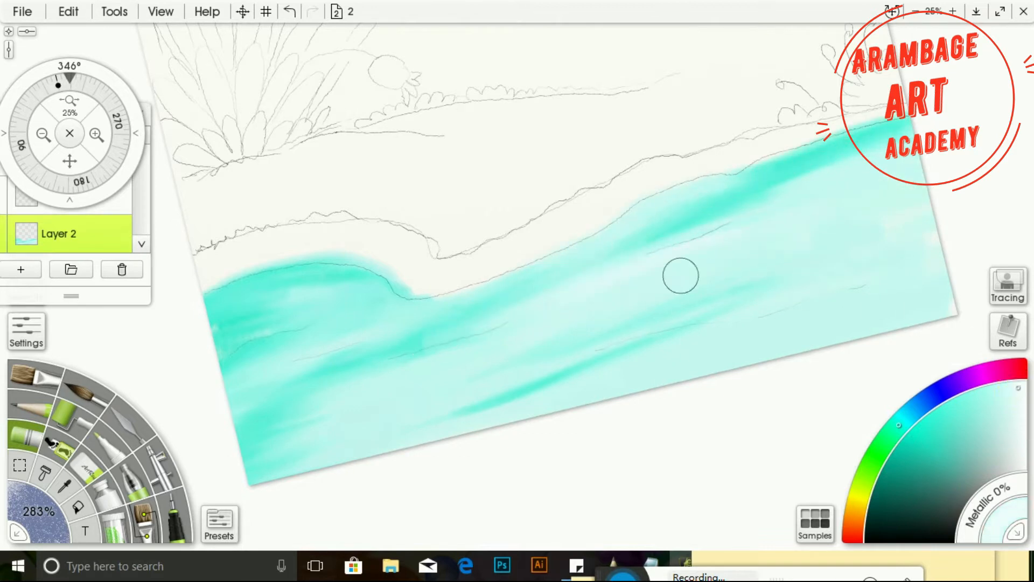
{"action": "left_click_drag", "start_coordinate": [736, 301], "coordinate": [416, 460]}
{"action": "left_click_drag", "start_coordinate": [719, 195], "coordinate": [915, 123]}
{"action": "left_click_drag", "start_coordinate": [625, 242], "coordinate": [759, 207]}
{"action": "mouse_move", "coordinate": [278, 407]}
{"action": "left_mouse_down"}
{"action": "mouse_move", "coordinate": [424, 346]}
{"action": "mouse_move", "coordinate": [302, 296]}
{"action": "mouse_move", "coordinate": [389, 293]}
{"action": "left_mouse_up"}
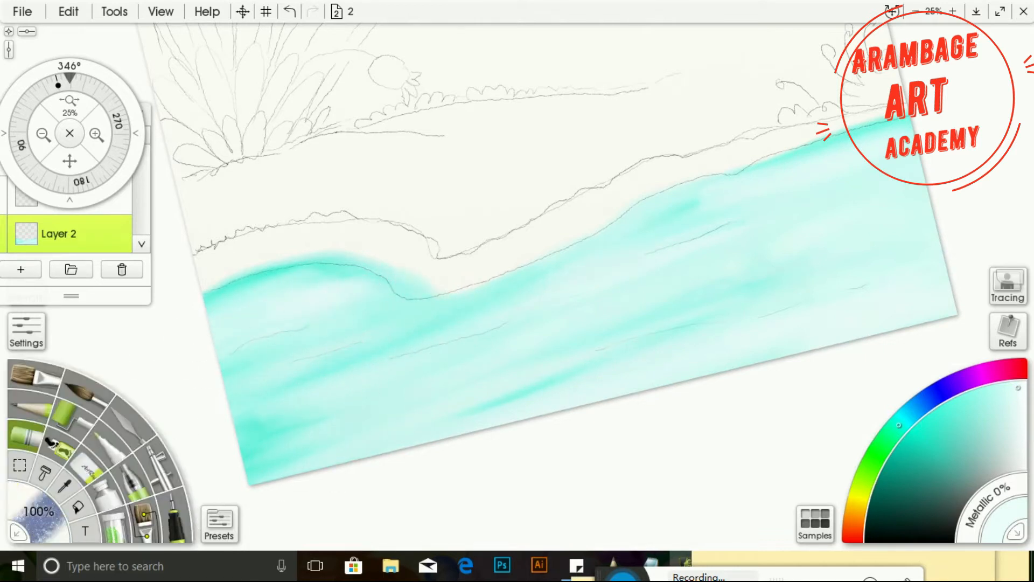
Paint a brown line along the water's edge of the riverbank with a 77% brush
{"action": "left_click", "coordinate": [858, 511]}
{"action": "left_click", "coordinate": [887, 457]}
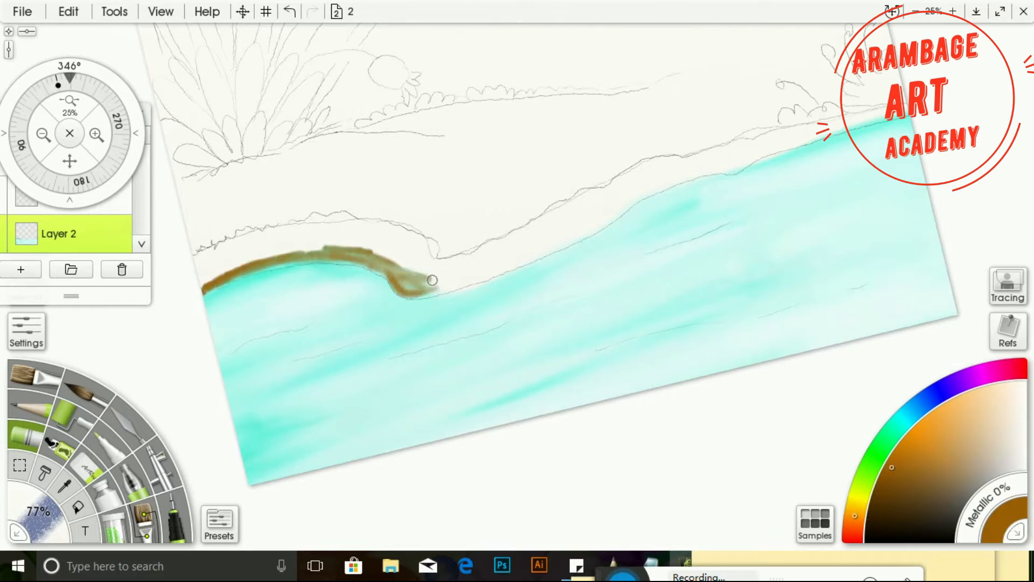
{"action": "mouse_move", "coordinate": [425, 289]}
{"action": "left_mouse_down"}
{"action": "mouse_move", "coordinate": [513, 266]}
{"action": "mouse_move", "coordinate": [635, 198]}
{"action": "left_mouse_up"}
{"action": "left_click_drag", "start_coordinate": [732, 166], "coordinate": [820, 134]}
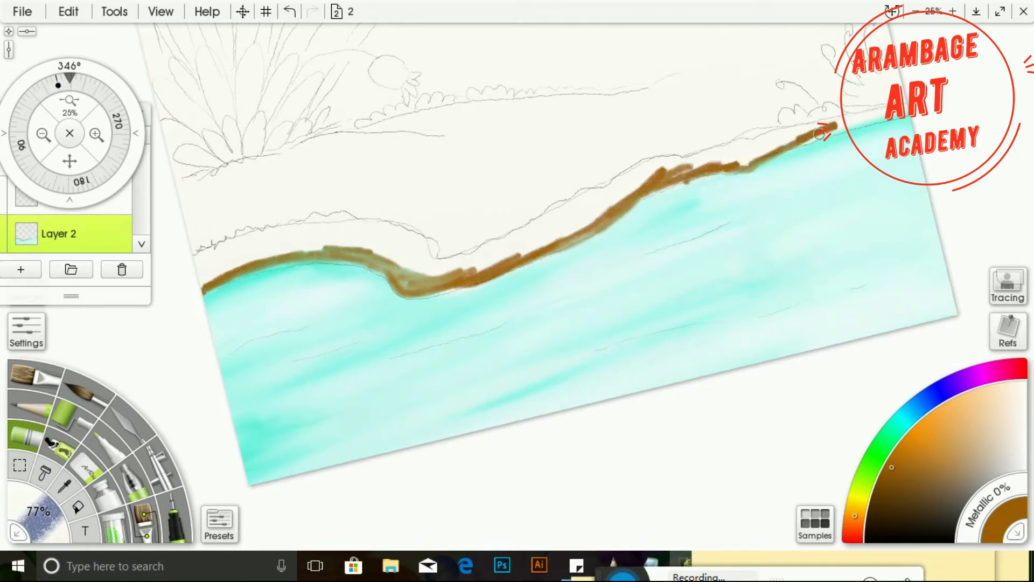
Thicken the riverbank with orange at its near end and medium brown strokes along its length
{"action": "left_click", "coordinate": [918, 429]}
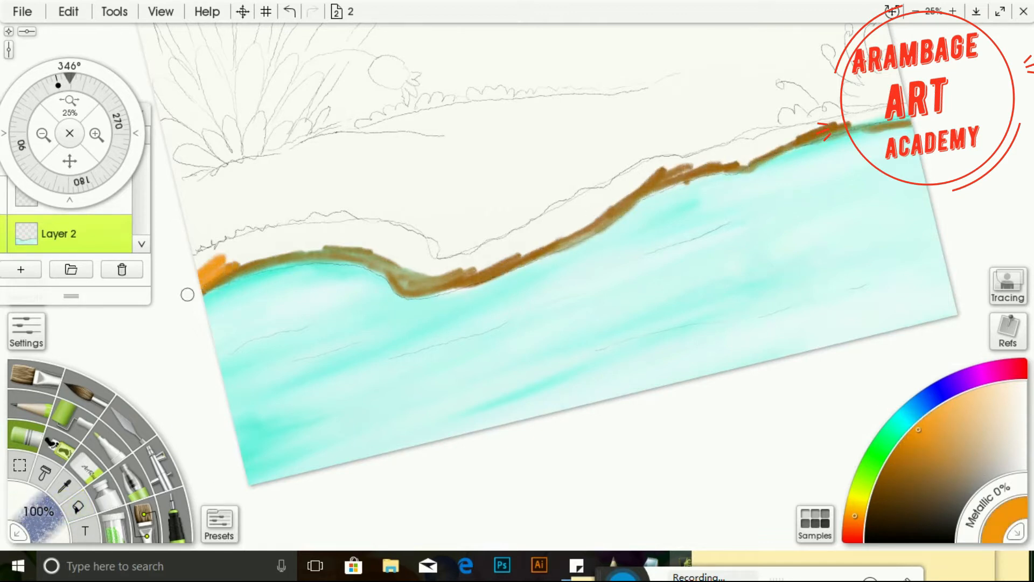
{"action": "mouse_move", "coordinate": [188, 295]}
{"action": "left_mouse_down"}
{"action": "mouse_move", "coordinate": [233, 260]}
{"action": "mouse_move", "coordinate": [364, 254]}
{"action": "mouse_move", "coordinate": [305, 247]}
{"action": "mouse_move", "coordinate": [271, 258]}
{"action": "mouse_move", "coordinate": [370, 262]}
{"action": "left_mouse_up"}
{"action": "left_click", "coordinate": [898, 459]}
{"action": "mouse_move", "coordinate": [305, 239]}
{"action": "left_mouse_down"}
{"action": "mouse_move", "coordinate": [340, 231]}
{"action": "mouse_move", "coordinate": [419, 254]}
{"action": "mouse_move", "coordinate": [533, 242]}
{"action": "mouse_move", "coordinate": [593, 229]}
{"action": "mouse_move", "coordinate": [700, 167]}
{"action": "mouse_move", "coordinate": [840, 124]}
{"action": "left_mouse_up"}
Fill the upper part of the riverbank with light orange up to the sketched grass line
{"action": "left_click", "coordinate": [943, 413]}
{"action": "mouse_move", "coordinate": [711, 161]}
{"action": "left_mouse_down"}
{"action": "mouse_move", "coordinate": [928, 111]}
{"action": "mouse_move", "coordinate": [807, 133]}
{"action": "mouse_move", "coordinate": [852, 121]}
{"action": "mouse_move", "coordinate": [867, 134]}
{"action": "mouse_move", "coordinate": [789, 141]}
{"action": "mouse_move", "coordinate": [748, 168]}
{"action": "mouse_move", "coordinate": [870, 116]}
{"action": "mouse_move", "coordinate": [749, 138]}
{"action": "mouse_move", "coordinate": [678, 163]}
{"action": "mouse_move", "coordinate": [696, 163]}
{"action": "mouse_move", "coordinate": [678, 158]}
{"action": "mouse_move", "coordinate": [635, 185]}
{"action": "left_mouse_up"}
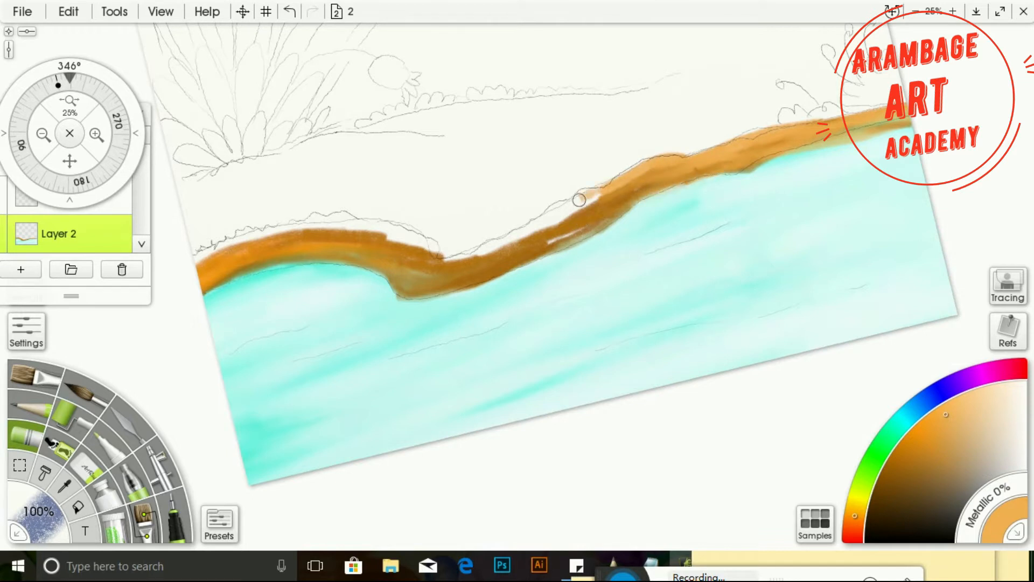
{"action": "mouse_move", "coordinate": [579, 200]}
{"action": "left_mouse_down"}
{"action": "mouse_move", "coordinate": [538, 229]}
{"action": "mouse_move", "coordinate": [574, 217]}
{"action": "mouse_move", "coordinate": [456, 253]}
{"action": "mouse_move", "coordinate": [574, 203]}
{"action": "left_mouse_up"}
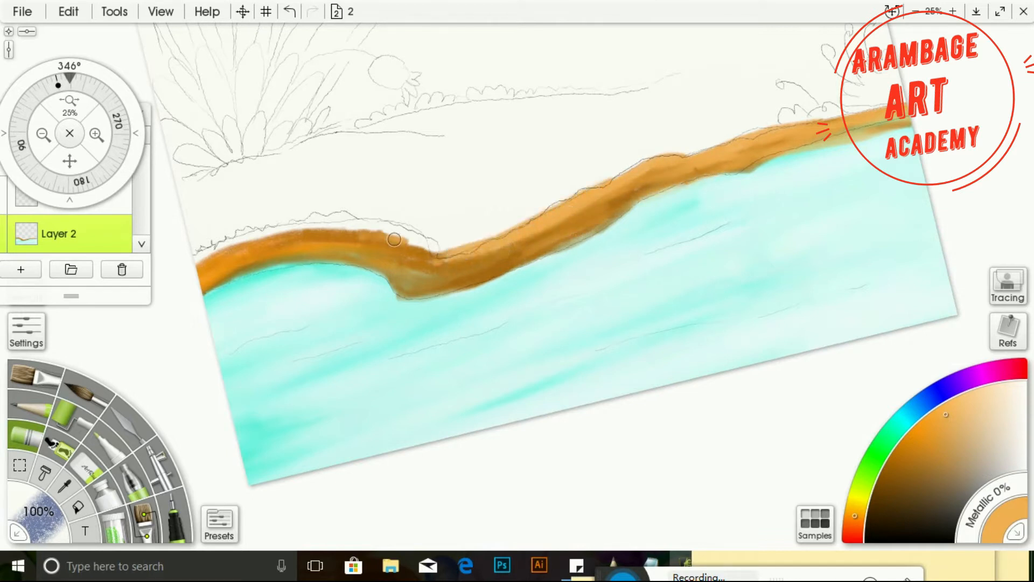
{"action": "mouse_move", "coordinate": [349, 230]}
{"action": "left_mouse_down"}
{"action": "mouse_move", "coordinate": [185, 268]}
{"action": "mouse_move", "coordinate": [386, 223]}
{"action": "left_mouse_up"}
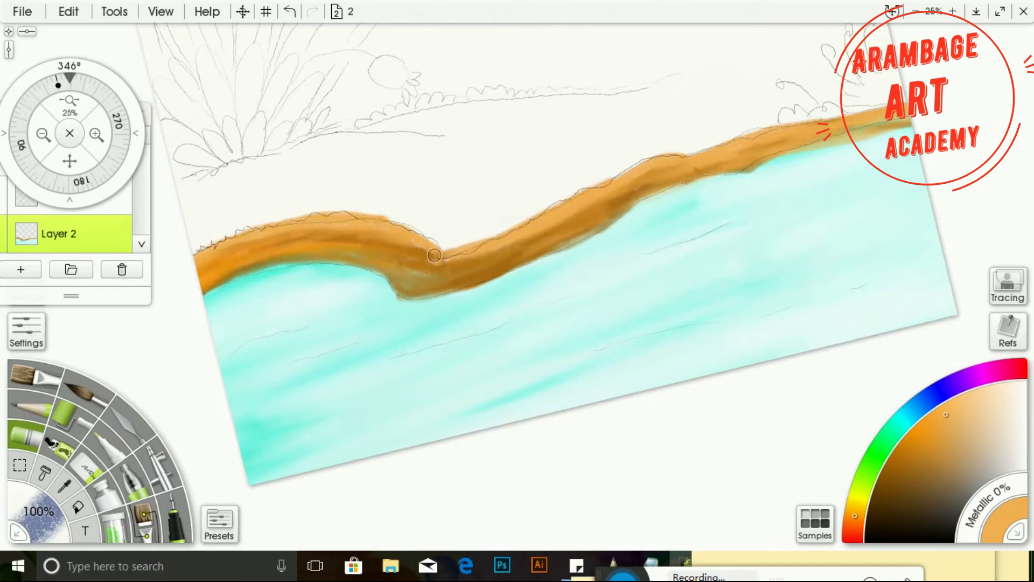
{"action": "left_click_drag", "start_coordinate": [434, 255], "coordinate": [375, 259]}
Paint dark green lines along the crest of the grassy bank, from the plant base past the sketched bird
{"action": "left_click_drag", "start_coordinate": [81, 171], "coordinate": [142, 283]}
{"action": "left_click_drag", "start_coordinate": [113, 94], "coordinate": [103, 85]}
{"action": "left_click", "coordinate": [44, 138]}
{"action": "left_click", "coordinate": [81, 150]}
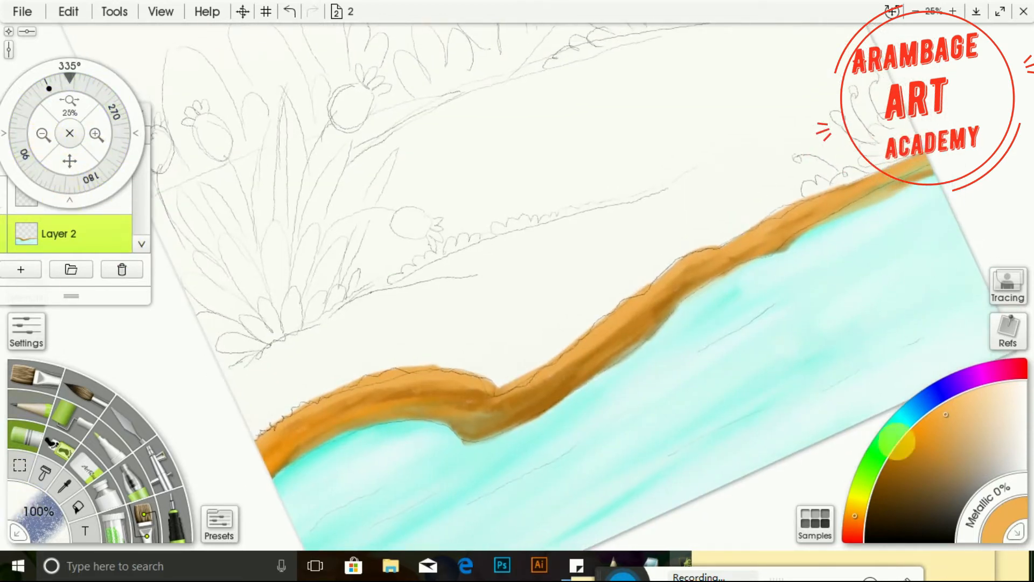
{"action": "left_click", "coordinate": [878, 455]}
{"action": "left_click_drag", "start_coordinate": [874, 461], "coordinate": [868, 472]}
{"action": "left_click", "coordinate": [887, 488]}
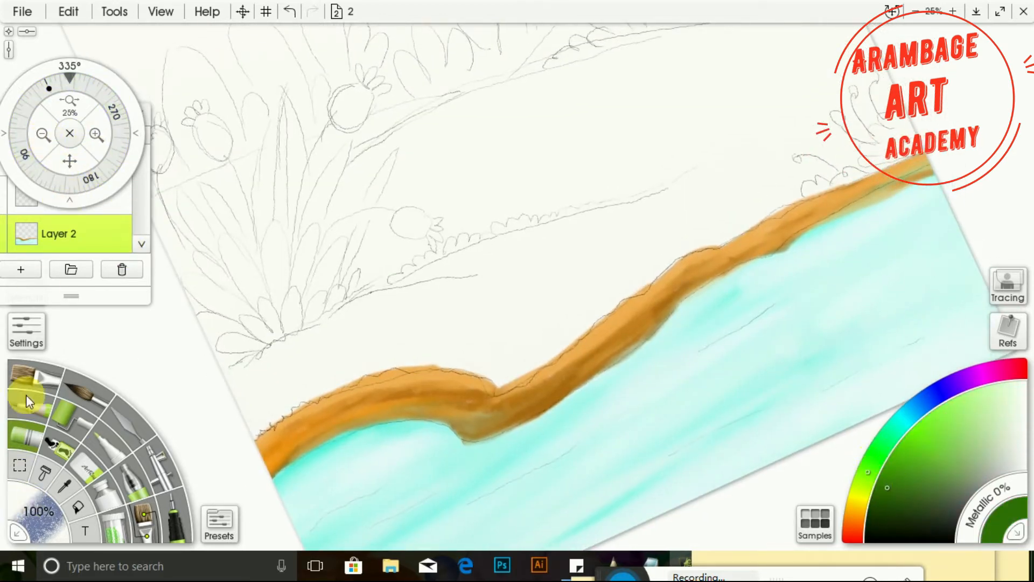
{"action": "mouse_move", "coordinate": [227, 380]}
{"action": "left_mouse_down"}
{"action": "mouse_move", "coordinate": [339, 315]}
{"action": "mouse_move", "coordinate": [380, 312]}
{"action": "left_mouse_up"}
{"action": "left_click_drag", "start_coordinate": [339, 308], "coordinate": [387, 301]}
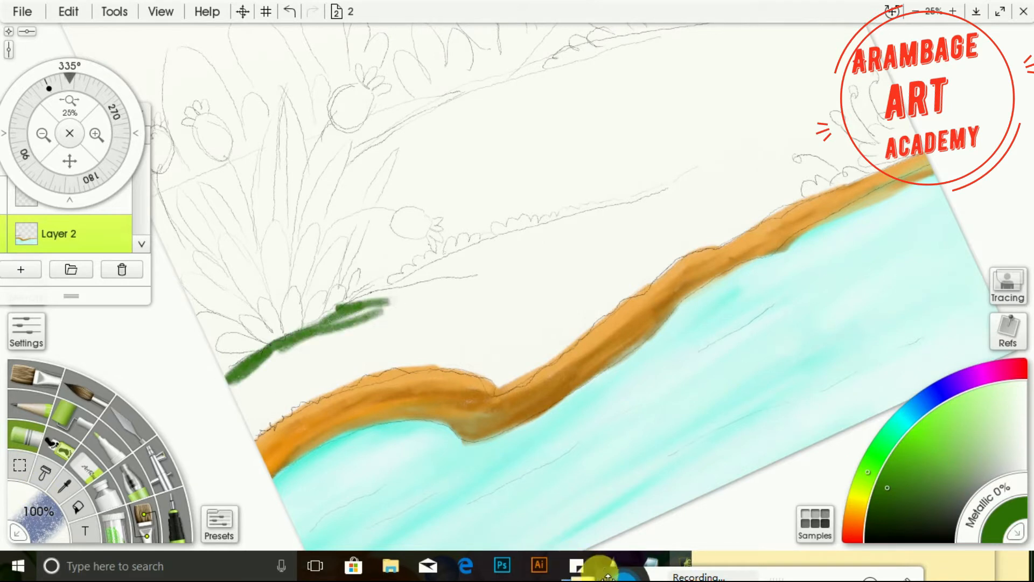
{"action": "mouse_move", "coordinate": [607, 573]}
{"action": "left_mouse_down"}
{"action": "mouse_move", "coordinate": [610, 471]}
{"action": "mouse_move", "coordinate": [361, 480]}
{"action": "mouse_move", "coordinate": [526, 536]}
{"action": "left_mouse_up"}
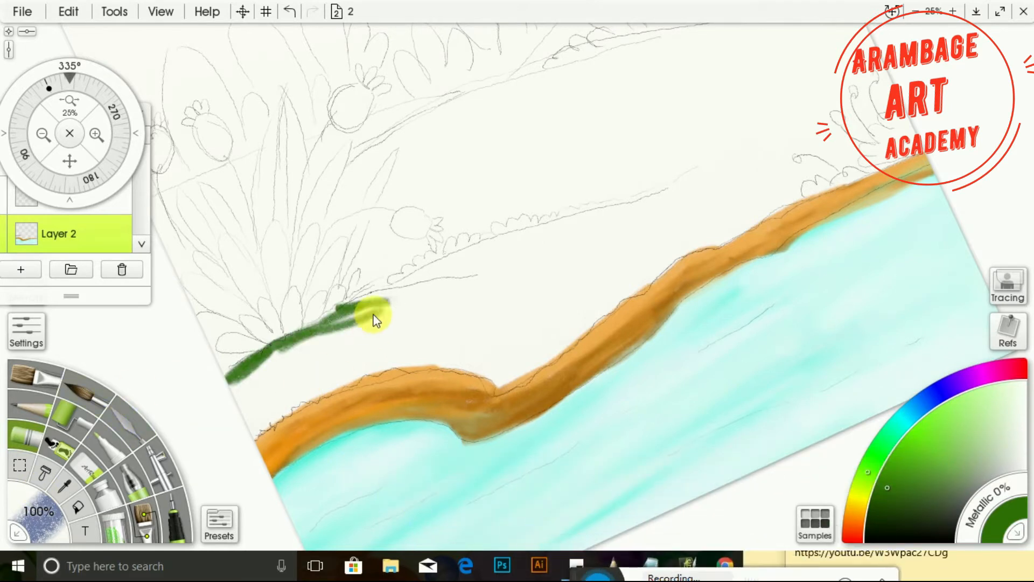
{"action": "left_click_drag", "start_coordinate": [345, 313], "coordinate": [500, 282]}
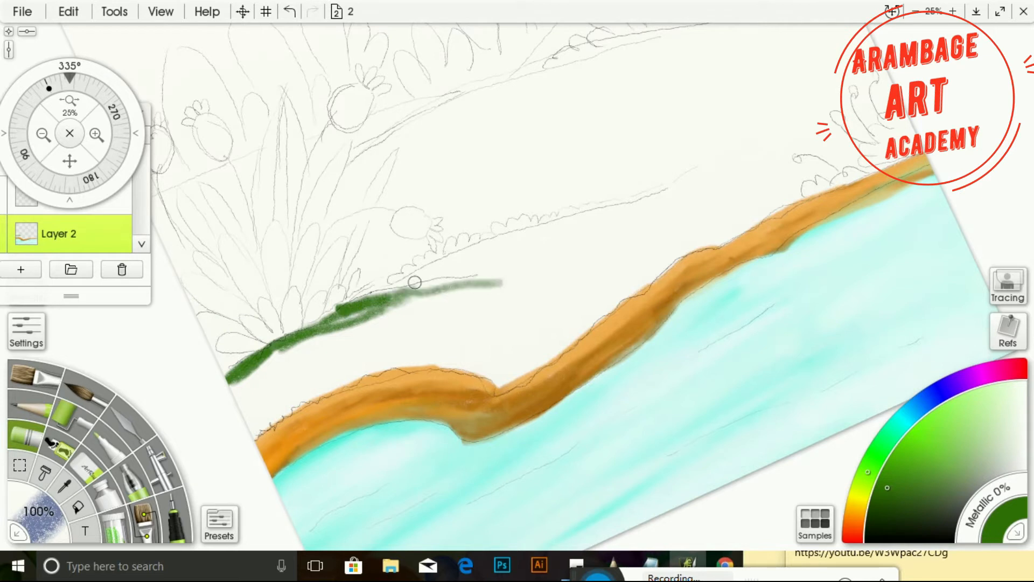
{"action": "mouse_move", "coordinate": [392, 281]}
{"action": "left_mouse_down"}
{"action": "mouse_move", "coordinate": [442, 261]}
{"action": "mouse_move", "coordinate": [762, 156]}
{"action": "left_mouse_up"}
Paint bright green and yellow-green strokes below the dark crest of the grassy bank and extend them to the canvas edge
{"action": "left_click", "coordinate": [919, 447]}
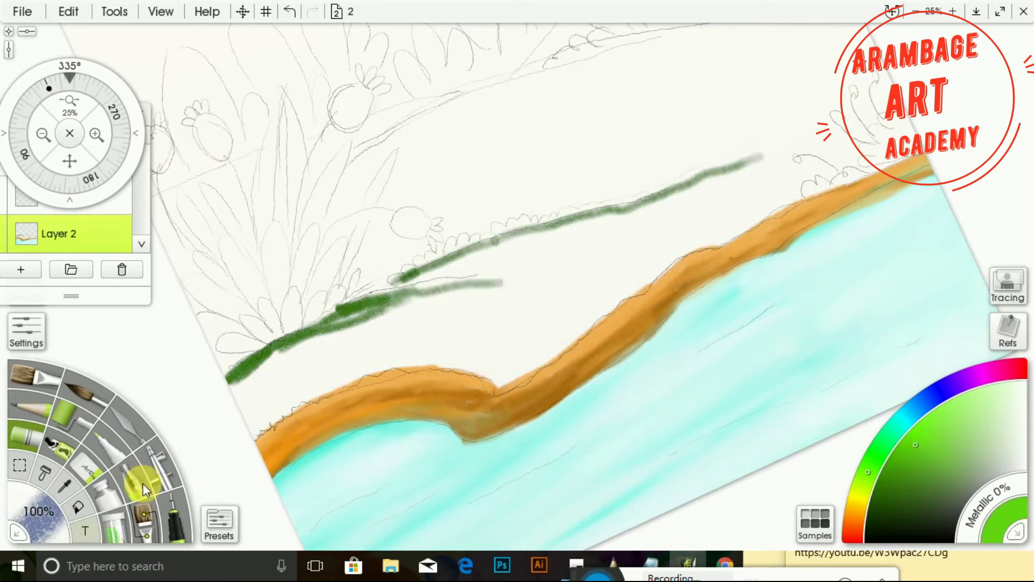
{"action": "mouse_move", "coordinate": [292, 341]}
{"action": "left_mouse_down"}
{"action": "mouse_move", "coordinate": [252, 384]}
{"action": "mouse_move", "coordinate": [276, 353]}
{"action": "mouse_move", "coordinate": [474, 287]}
{"action": "mouse_move", "coordinate": [360, 303]}
{"action": "mouse_move", "coordinate": [458, 279]}
{"action": "mouse_move", "coordinate": [422, 282]}
{"action": "mouse_move", "coordinate": [563, 231]}
{"action": "mouse_move", "coordinate": [483, 283]}
{"action": "mouse_move", "coordinate": [705, 181]}
{"action": "mouse_move", "coordinate": [685, 202]}
{"action": "mouse_move", "coordinate": [761, 156]}
{"action": "left_mouse_up"}
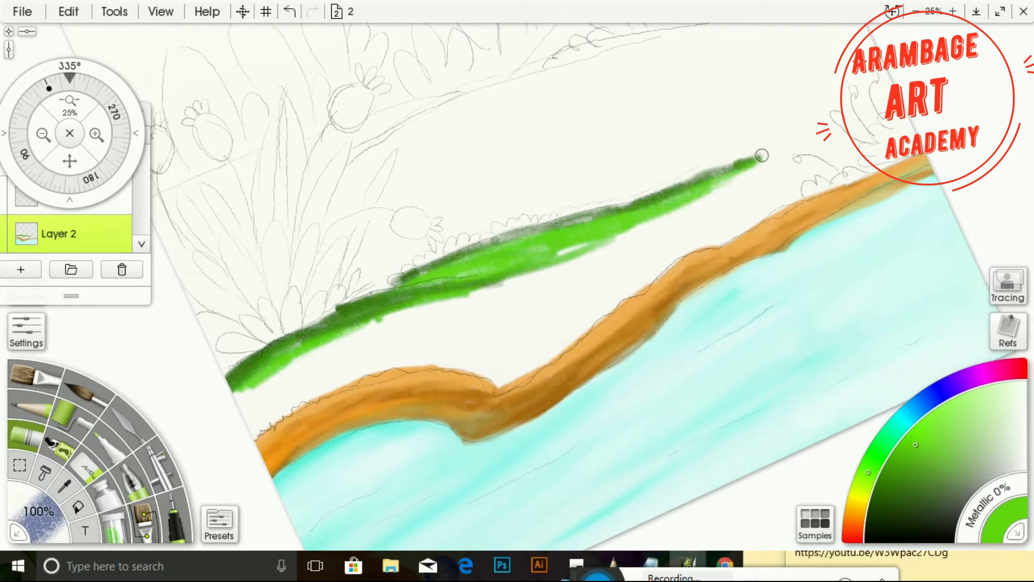
{"action": "left_click_drag", "start_coordinate": [899, 116], "coordinate": [732, 189]}
{"action": "left_click", "coordinate": [869, 477]}
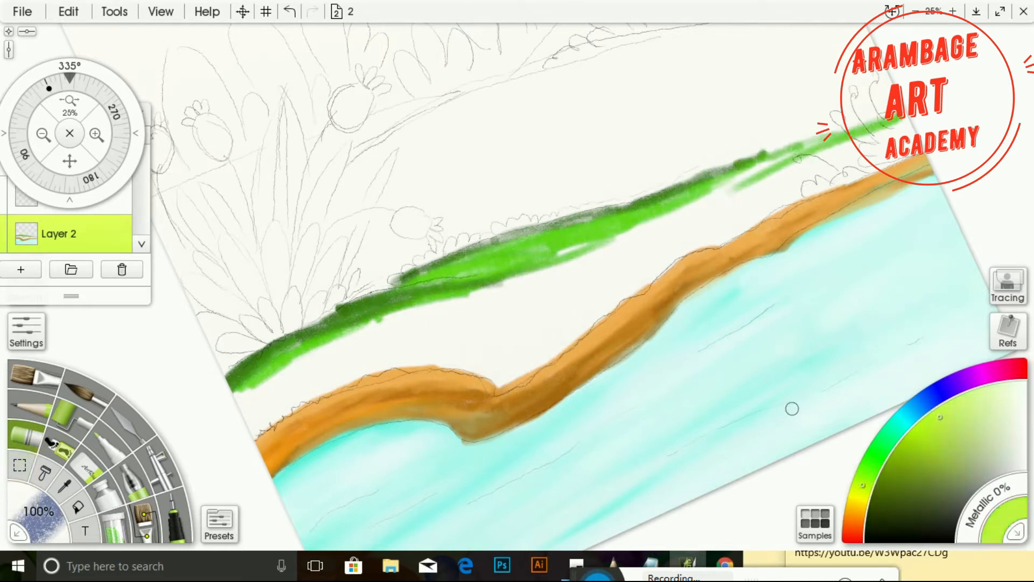
{"action": "mouse_move", "coordinate": [280, 345]}
{"action": "left_mouse_down"}
{"action": "mouse_move", "coordinate": [328, 345]}
{"action": "mouse_move", "coordinate": [252, 396]}
{"action": "mouse_move", "coordinate": [270, 399]}
{"action": "mouse_move", "coordinate": [340, 353]}
{"action": "mouse_move", "coordinate": [318, 341]}
{"action": "mouse_move", "coordinate": [483, 283]}
{"action": "mouse_move", "coordinate": [552, 271]}
{"action": "mouse_move", "coordinate": [611, 237]}
{"action": "mouse_move", "coordinate": [613, 251]}
{"action": "mouse_move", "coordinate": [799, 157]}
{"action": "left_mouse_up"}
{"action": "mouse_move", "coordinate": [908, 119]}
{"action": "left_mouse_down"}
{"action": "mouse_move", "coordinate": [749, 157]}
{"action": "mouse_move", "coordinate": [664, 199]}
{"action": "mouse_move", "coordinate": [905, 127]}
{"action": "mouse_move", "coordinate": [674, 235]}
{"action": "mouse_move", "coordinate": [530, 333]}
{"action": "left_mouse_up"}
Shade the grass above the bend of the brown bank with dark green and extend it along the bank in lighter green
{"action": "left_click", "coordinate": [870, 463]}
{"action": "left_click", "coordinate": [886, 479]}
{"action": "mouse_move", "coordinate": [494, 370]}
{"action": "left_mouse_down"}
{"action": "mouse_move", "coordinate": [563, 328]}
{"action": "mouse_move", "coordinate": [500, 347]}
{"action": "left_mouse_up"}
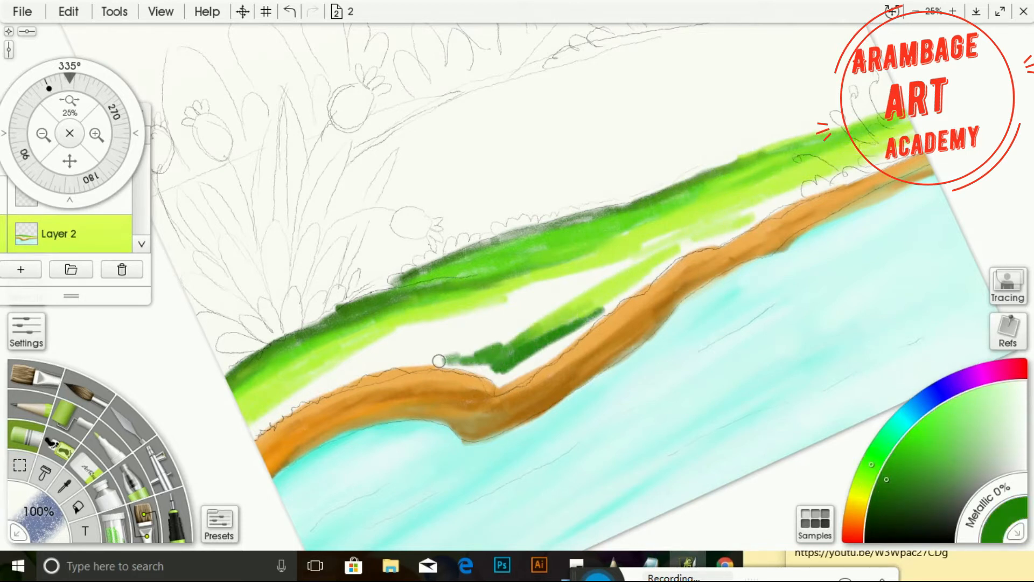
{"action": "left_click_drag", "start_coordinate": [439, 361], "coordinate": [552, 319]}
{"action": "left_click", "coordinate": [946, 413]}
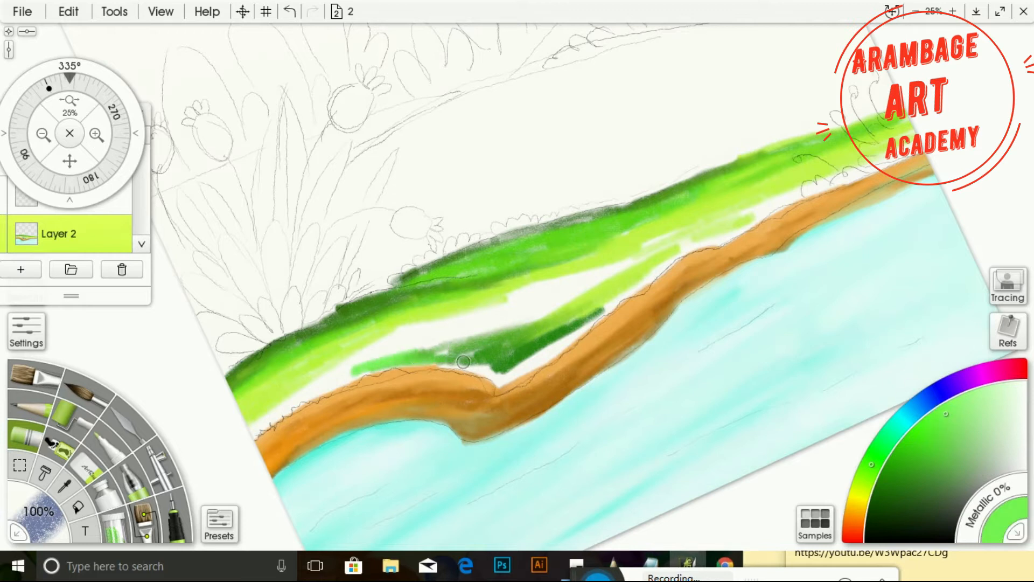
{"action": "mouse_move", "coordinate": [463, 361]}
{"action": "left_mouse_down"}
{"action": "mouse_move", "coordinate": [376, 368]}
{"action": "mouse_move", "coordinate": [303, 404]}
{"action": "left_mouse_up"}
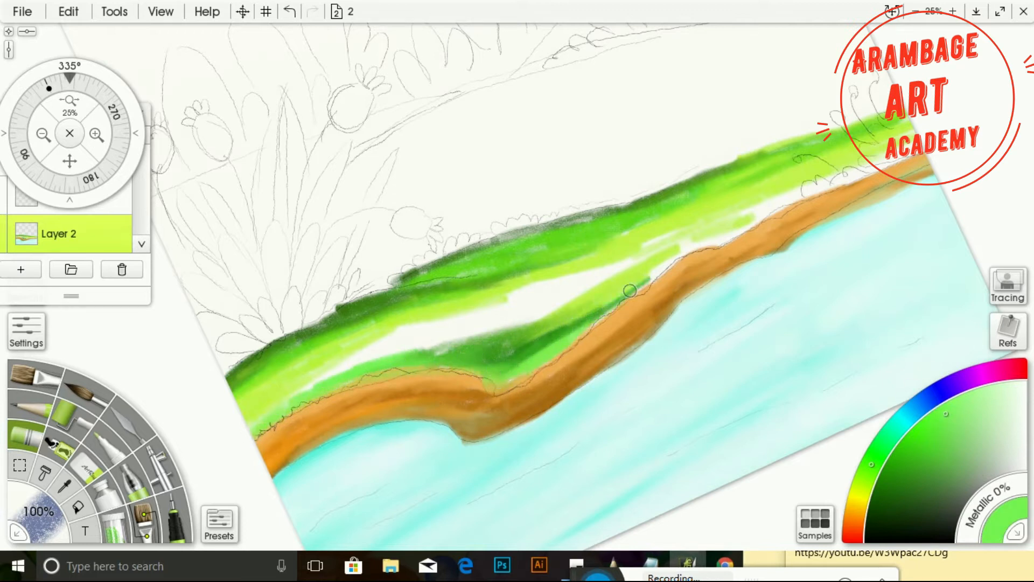
Fill the white gaps in the grass with light yellow-green and smooth the crest of the grassy bank
{"action": "left_click", "coordinate": [861, 489]}
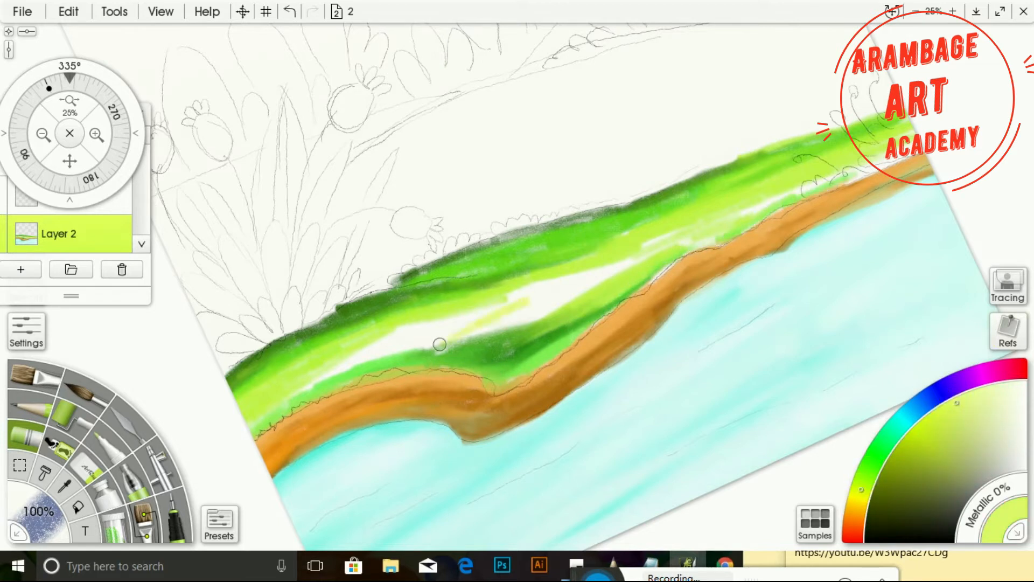
{"action": "mouse_move", "coordinate": [587, 292]}
{"action": "left_mouse_down"}
{"action": "mouse_move", "coordinate": [350, 355]}
{"action": "mouse_move", "coordinate": [293, 402]}
{"action": "left_mouse_up"}
{"action": "left_click_drag", "start_coordinate": [560, 276], "coordinate": [442, 321]}
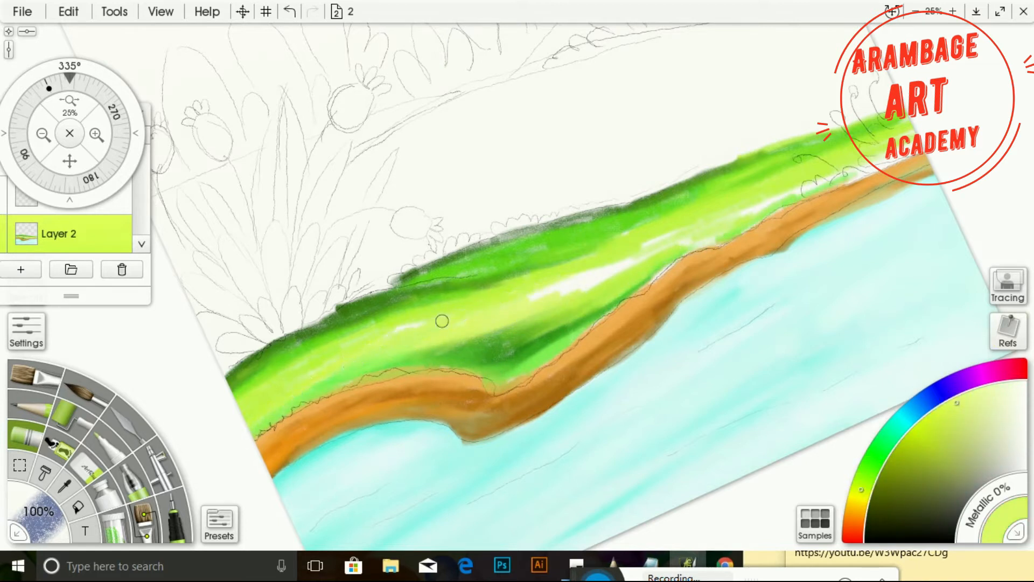
{"action": "left_click_drag", "start_coordinate": [640, 248], "coordinate": [510, 327]}
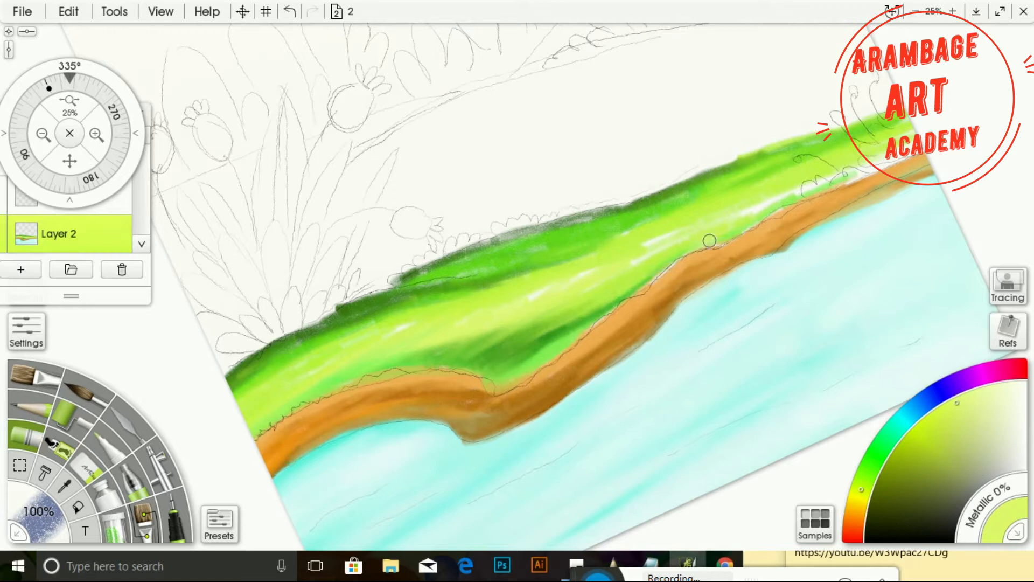
{"action": "left_click_drag", "start_coordinate": [774, 154], "coordinate": [560, 227]}
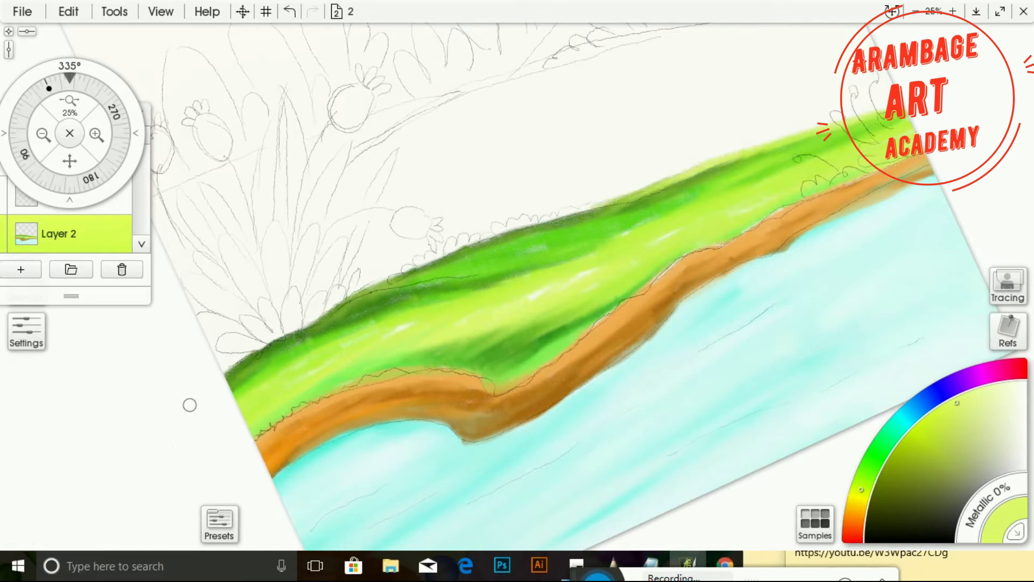
Add a new layer and paint a dark green band along the top edge of the front grassy bank
{"action": "left_click_drag", "start_coordinate": [108, 162], "coordinate": [100, 204]}
{"action": "left_click", "coordinate": [33, 269]}
{"action": "left_click", "coordinate": [892, 475]}
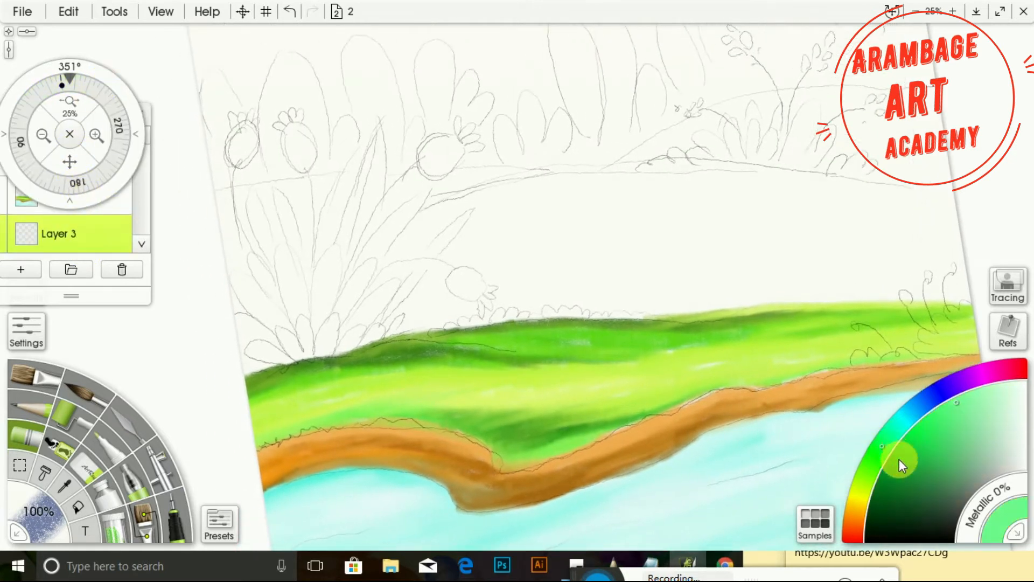
{"action": "left_click", "coordinate": [89, 473]}
{"action": "mouse_move", "coordinate": [336, 352]}
{"action": "left_mouse_down"}
{"action": "mouse_move", "coordinate": [472, 321]}
{"action": "mouse_move", "coordinate": [989, 297]}
{"action": "left_mouse_up"}
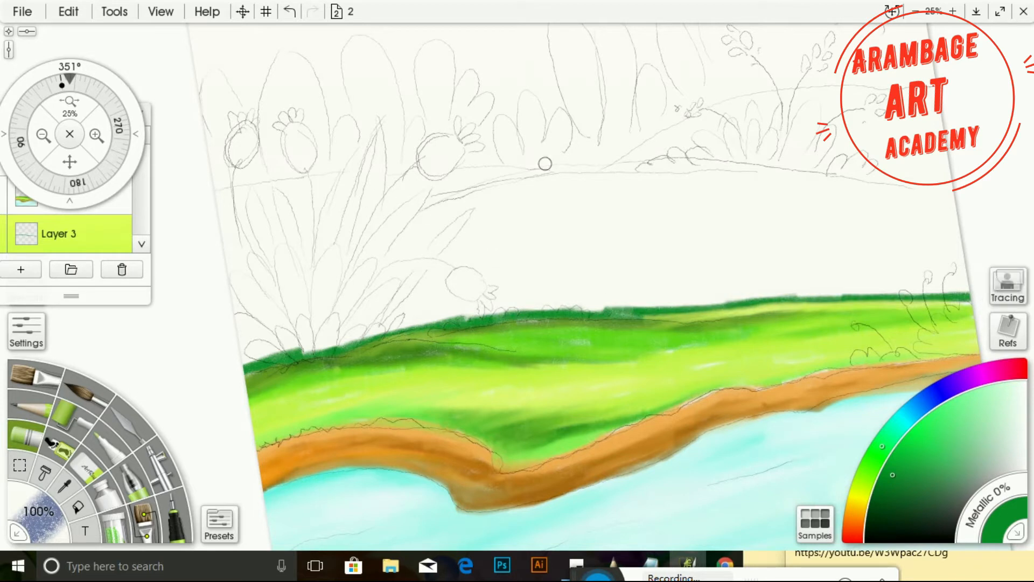
Paint the ridge of the distant hill with dark green strokes along the sketched curve
{"action": "mouse_move", "coordinate": [619, 165]}
{"action": "left_mouse_down"}
{"action": "mouse_move", "coordinate": [764, 161]}
{"action": "mouse_move", "coordinate": [956, 196]}
{"action": "left_mouse_up"}
{"action": "left_click_drag", "start_coordinate": [668, 162], "coordinate": [367, 217]}
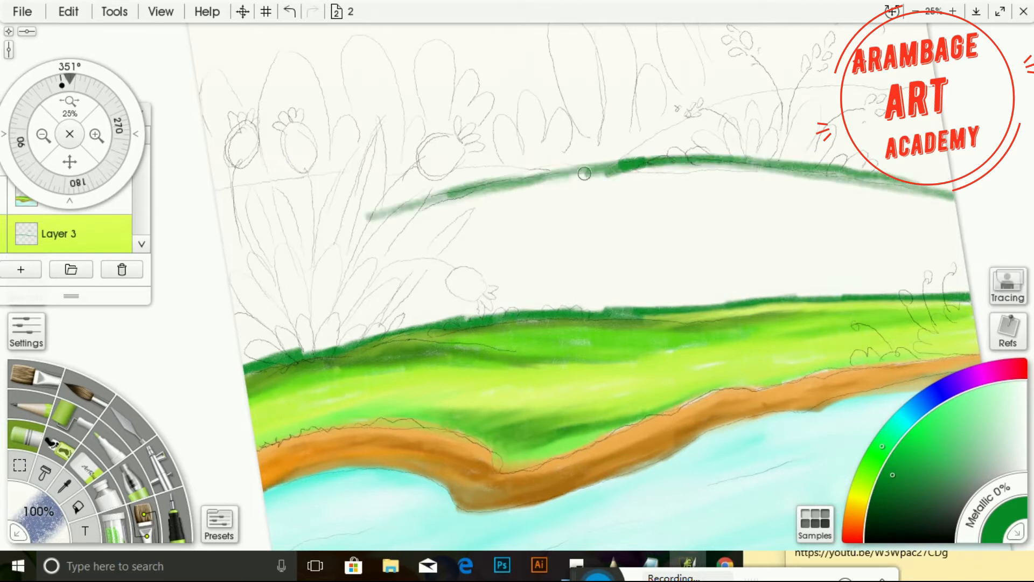
{"action": "mouse_move", "coordinate": [587, 172]}
{"action": "left_mouse_down"}
{"action": "mouse_move", "coordinate": [762, 162]}
{"action": "mouse_move", "coordinate": [676, 134]}
{"action": "mouse_move", "coordinate": [907, 173]}
{"action": "left_mouse_up"}
{"action": "left_click_drag", "start_coordinate": [547, 179], "coordinate": [423, 206]}
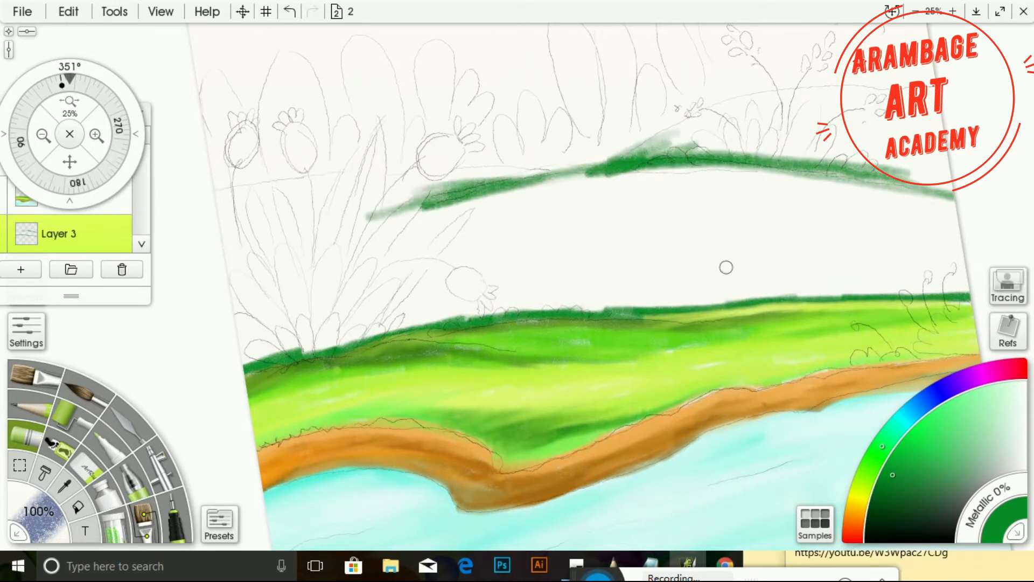
Add olive yellow-green strokes around the distant hill's ridge and just behind the front bank's top edge
{"action": "left_click", "coordinate": [860, 489]}
{"action": "left_click", "coordinate": [902, 447]}
{"action": "mouse_move", "coordinate": [498, 200]}
{"action": "left_mouse_down"}
{"action": "mouse_move", "coordinate": [387, 227]}
{"action": "mouse_move", "coordinate": [608, 182]}
{"action": "mouse_move", "coordinate": [728, 172]}
{"action": "left_mouse_up"}
{"action": "mouse_move", "coordinate": [769, 146]}
{"action": "left_mouse_down"}
{"action": "mouse_move", "coordinate": [676, 152]}
{"action": "mouse_move", "coordinate": [940, 168]}
{"action": "mouse_move", "coordinate": [708, 139]}
{"action": "mouse_move", "coordinate": [622, 155]}
{"action": "left_mouse_up"}
{"action": "left_click_drag", "start_coordinate": [431, 198], "coordinate": [343, 225]}
{"action": "mouse_move", "coordinate": [508, 176]}
{"action": "left_mouse_down"}
{"action": "mouse_move", "coordinate": [281, 219]}
{"action": "mouse_move", "coordinate": [231, 251]}
{"action": "left_mouse_up"}
{"action": "mouse_move", "coordinate": [386, 300]}
{"action": "left_mouse_down"}
{"action": "mouse_move", "coordinate": [263, 334]}
{"action": "mouse_move", "coordinate": [594, 295]}
{"action": "mouse_move", "coordinate": [1003, 289]}
{"action": "mouse_move", "coordinate": [722, 291]}
{"action": "left_mouse_up"}
Broaden the distant hill with lighter yellow-green strokes above and below its ridge
{"action": "left_click", "coordinate": [941, 424]}
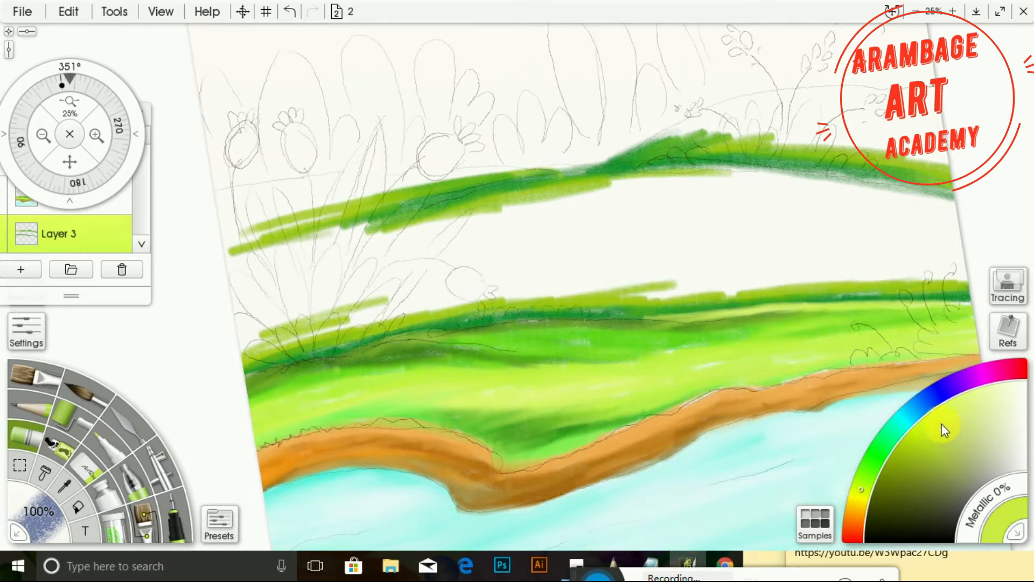
{"action": "mouse_move", "coordinate": [910, 132]}
{"action": "left_mouse_down"}
{"action": "mouse_move", "coordinate": [879, 158]}
{"action": "mouse_move", "coordinate": [781, 143]}
{"action": "mouse_move", "coordinate": [636, 154]}
{"action": "left_mouse_up"}
{"action": "mouse_move", "coordinate": [559, 215]}
{"action": "left_mouse_down"}
{"action": "mouse_move", "coordinate": [227, 265]}
{"action": "mouse_move", "coordinate": [186, 236]}
{"action": "mouse_move", "coordinate": [488, 185]}
{"action": "mouse_move", "coordinate": [220, 205]}
{"action": "mouse_move", "coordinate": [614, 191]}
{"action": "mouse_move", "coordinate": [843, 170]}
{"action": "left_mouse_up"}
Paint dark green and yellow-green bands across the unpainted field between the distant hill and the front bank
{"action": "left_click", "coordinate": [897, 468]}
{"action": "mouse_move", "coordinate": [784, 212]}
{"action": "left_mouse_down"}
{"action": "mouse_move", "coordinate": [342, 274]}
{"action": "mouse_move", "coordinate": [959, 226]}
{"action": "left_mouse_up"}
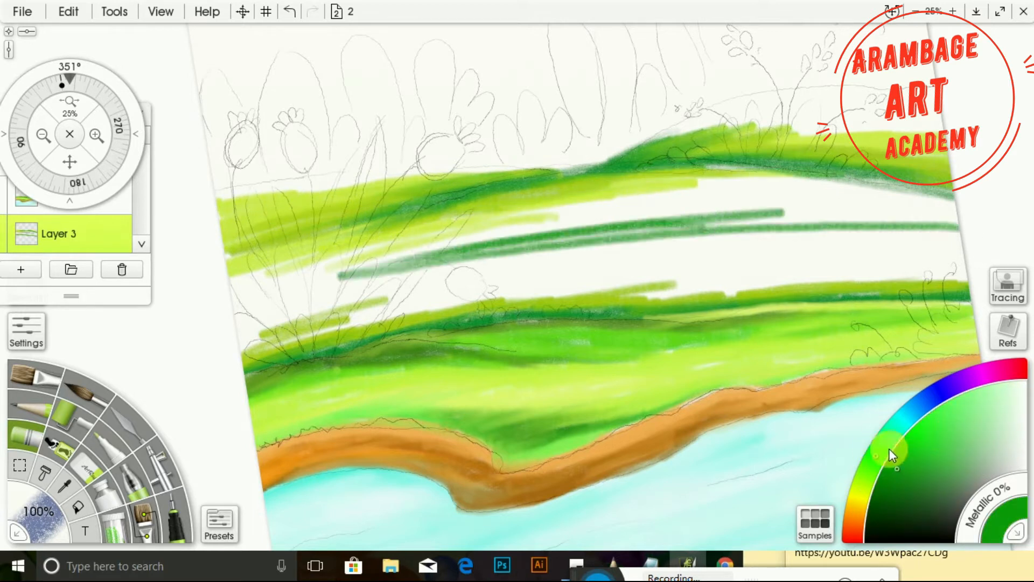
{"action": "left_click", "coordinate": [910, 446]}
{"action": "mouse_move", "coordinate": [757, 243]}
{"action": "left_mouse_down"}
{"action": "mouse_move", "coordinate": [237, 304]}
{"action": "mouse_move", "coordinate": [585, 234]}
{"action": "mouse_move", "coordinate": [727, 228]}
{"action": "mouse_move", "coordinate": [431, 238]}
{"action": "mouse_move", "coordinate": [922, 226]}
{"action": "mouse_move", "coordinate": [490, 277]}
{"action": "left_mouse_up"}
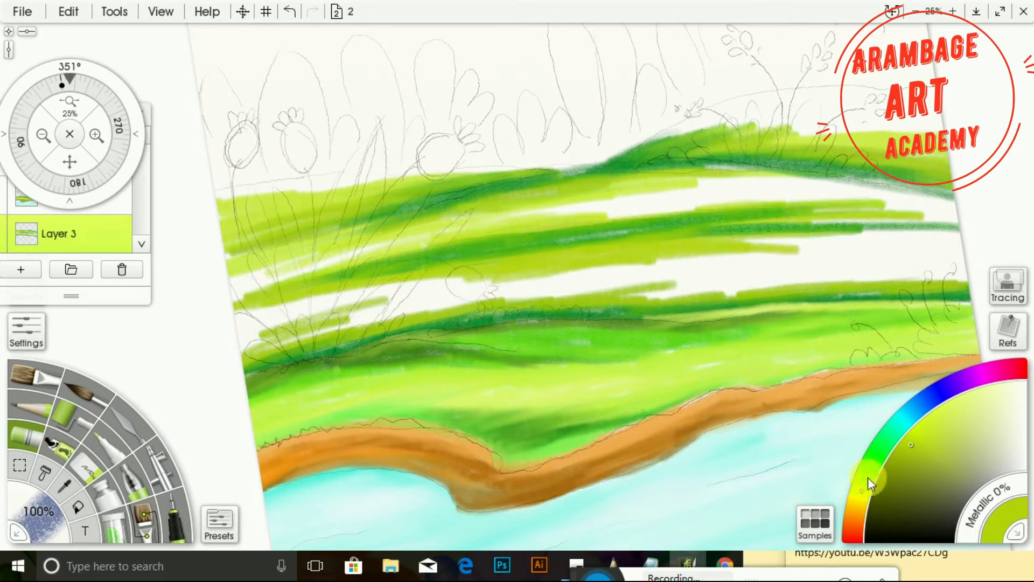
Add bright green strokes between the field's bands and along the upper edges of the hills
{"action": "left_click", "coordinate": [867, 474]}
{"action": "left_click", "coordinate": [939, 411]}
{"action": "mouse_move", "coordinate": [824, 245]}
{"action": "left_mouse_down"}
{"action": "mouse_move", "coordinate": [503, 284]}
{"action": "mouse_move", "coordinate": [453, 270]}
{"action": "mouse_move", "coordinate": [270, 345]}
{"action": "mouse_move", "coordinate": [308, 293]}
{"action": "left_mouse_up"}
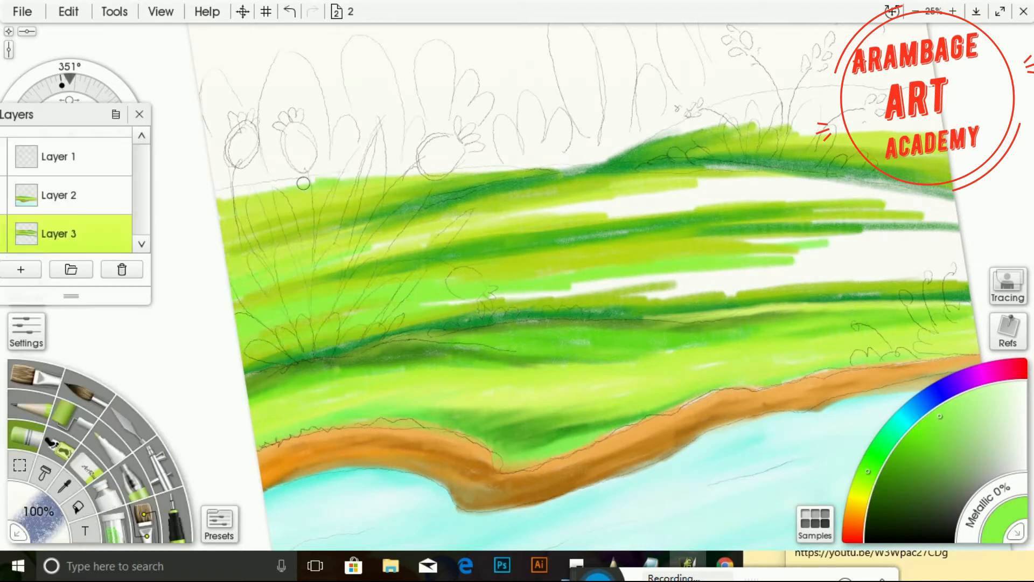
{"action": "mouse_move", "coordinate": [533, 224]}
{"action": "left_mouse_down"}
{"action": "mouse_move", "coordinate": [676, 201]}
{"action": "mouse_move", "coordinate": [719, 136]}
{"action": "mouse_move", "coordinate": [927, 121]}
{"action": "left_mouse_up"}
Fill the remaining white gaps in the field with pale yellow-green and extend the distant hill's crest with the same colour
{"action": "left_click", "coordinate": [862, 491]}
{"action": "left_click", "coordinate": [969, 402]}
{"action": "mouse_move", "coordinate": [605, 277]}
{"action": "left_mouse_down"}
{"action": "mouse_move", "coordinate": [453, 302]}
{"action": "mouse_move", "coordinate": [961, 272]}
{"action": "mouse_move", "coordinate": [778, 255]}
{"action": "mouse_move", "coordinate": [775, 237]}
{"action": "mouse_move", "coordinate": [825, 195]}
{"action": "mouse_move", "coordinate": [681, 178]}
{"action": "mouse_move", "coordinate": [750, 233]}
{"action": "left_mouse_up"}
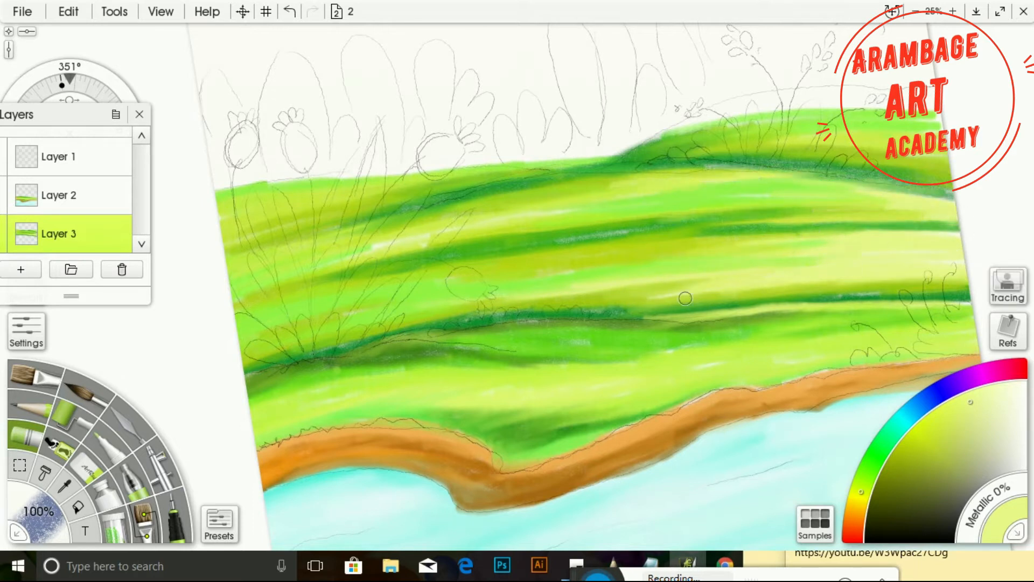
{"action": "mouse_move", "coordinate": [956, 125]}
{"action": "left_mouse_down"}
{"action": "mouse_move", "coordinate": [792, 102]}
{"action": "mouse_move", "coordinate": [690, 108]}
{"action": "mouse_move", "coordinate": [670, 129]}
{"action": "left_mouse_up"}
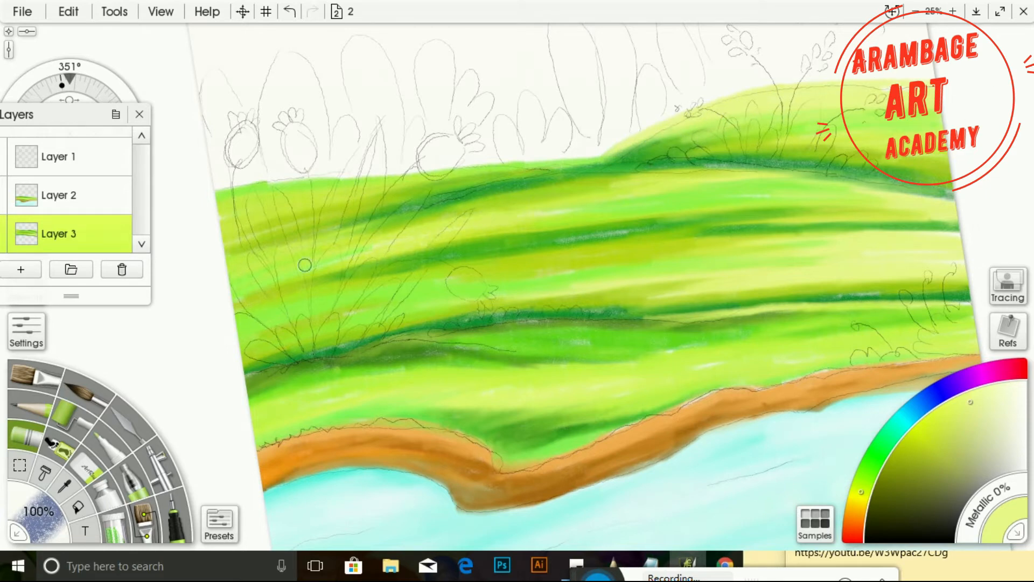
{"action": "left_click_drag", "start_coordinate": [218, 192], "coordinate": [414, 172]}
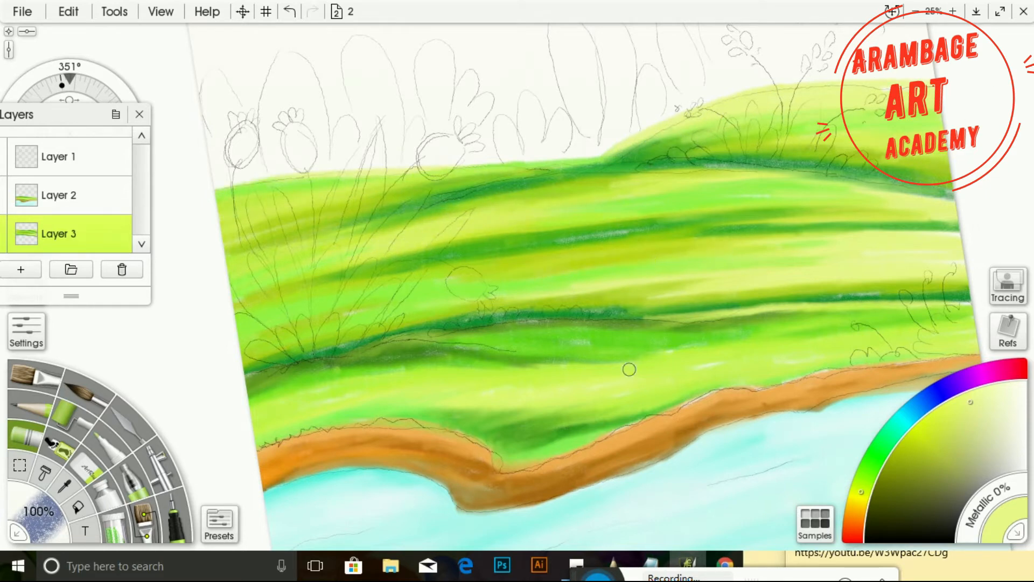
Straighten the canvas rotation to 358° and add a new layer
{"action": "left_click", "coordinate": [69, 97]}
{"action": "left_click", "coordinate": [49, 127]}
{"action": "mouse_move", "coordinate": [101, 93]}
{"action": "left_mouse_down"}
{"action": "mouse_move", "coordinate": [113, 106]}
{"action": "mouse_move", "coordinate": [107, 99]}
{"action": "left_mouse_up"}
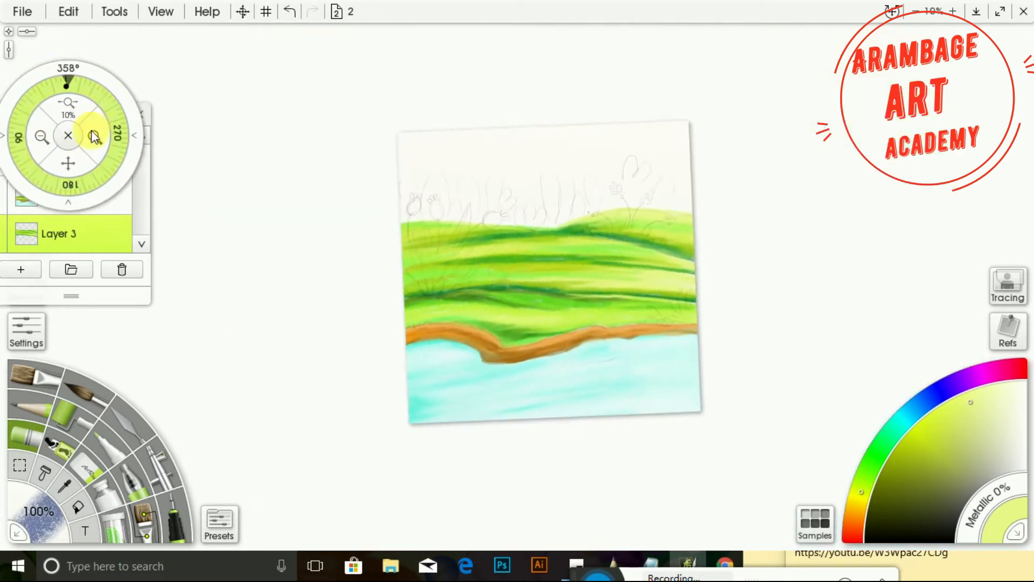
{"action": "left_click", "coordinate": [94, 135]}
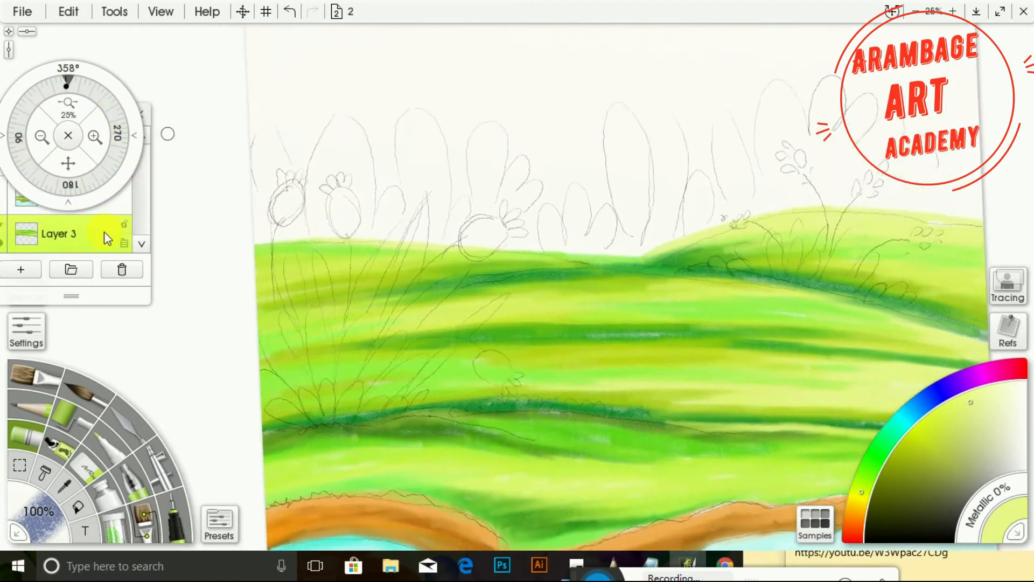
{"action": "left_click", "coordinate": [104, 233]}
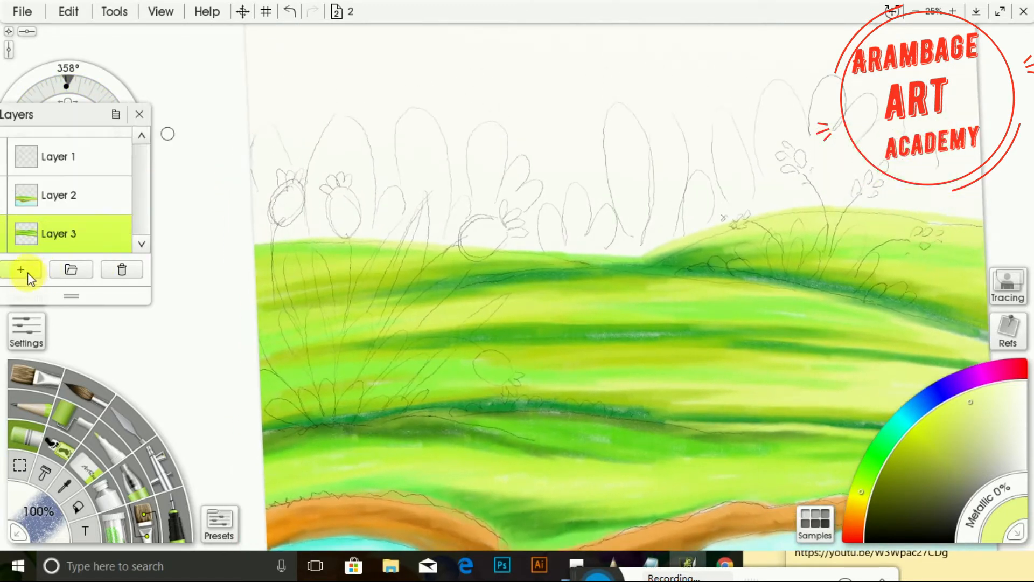
{"action": "left_click", "coordinate": [28, 272]}
Paint the large foreground plant's blades in dark green at 66% brush size and fill them out with mid-green strokes
{"action": "left_click", "coordinate": [76, 97]}
{"action": "left_click_drag", "start_coordinate": [70, 165], "coordinate": [115, 127]}
{"action": "left_click", "coordinate": [887, 438]}
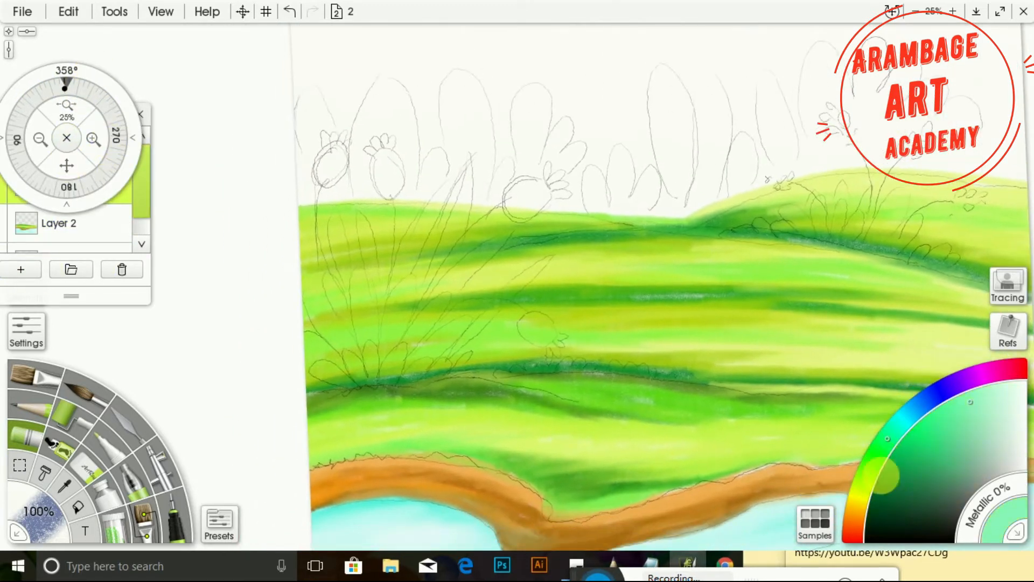
{"action": "left_click", "coordinate": [877, 501]}
{"action": "left_click_drag", "start_coordinate": [70, 164], "coordinate": [86, 161]}
{"action": "left_click", "coordinate": [99, 450]}
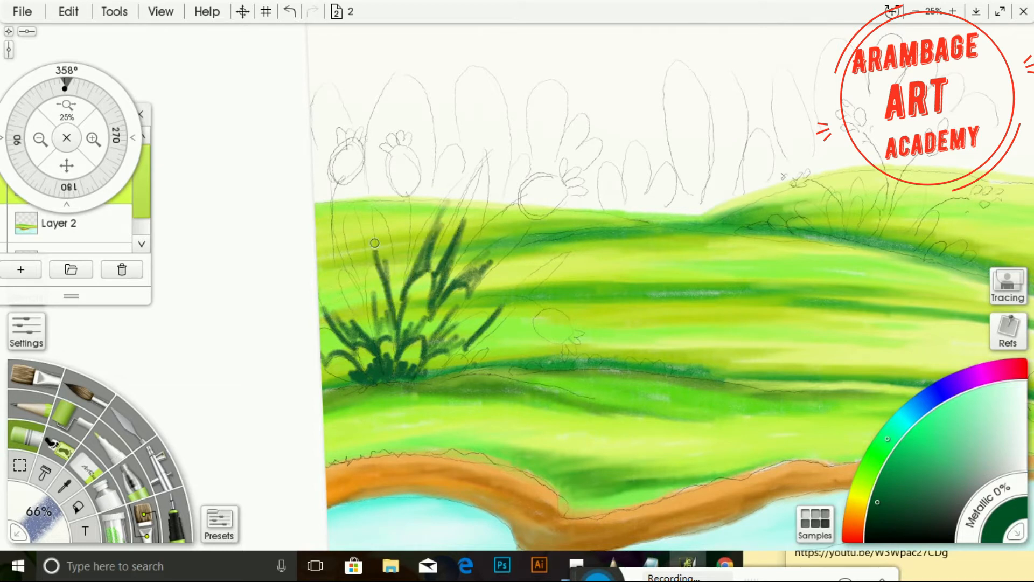
{"action": "left_click", "coordinate": [887, 469]}
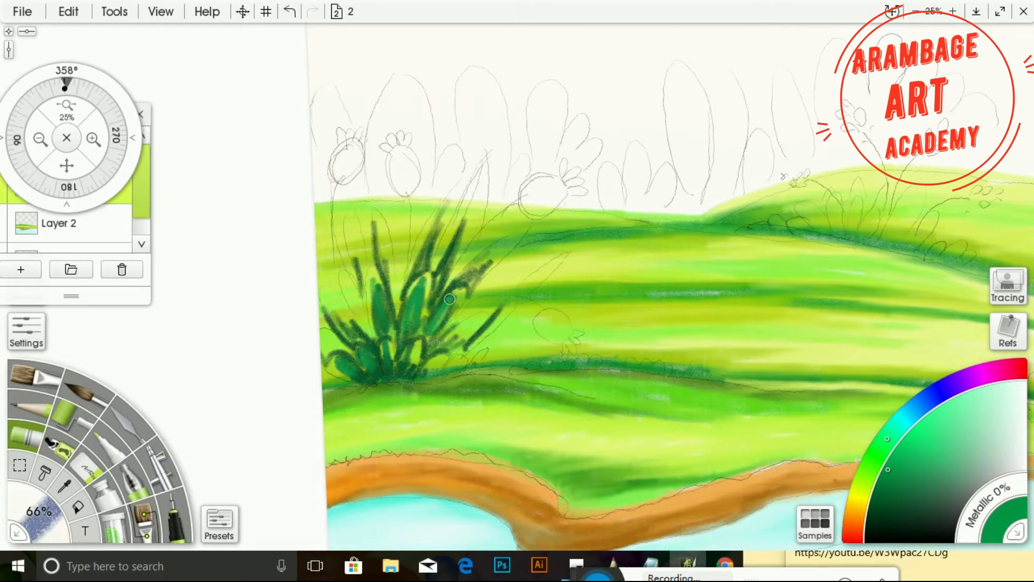
{"action": "left_click_drag", "start_coordinate": [452, 269], "coordinate": [470, 199]}
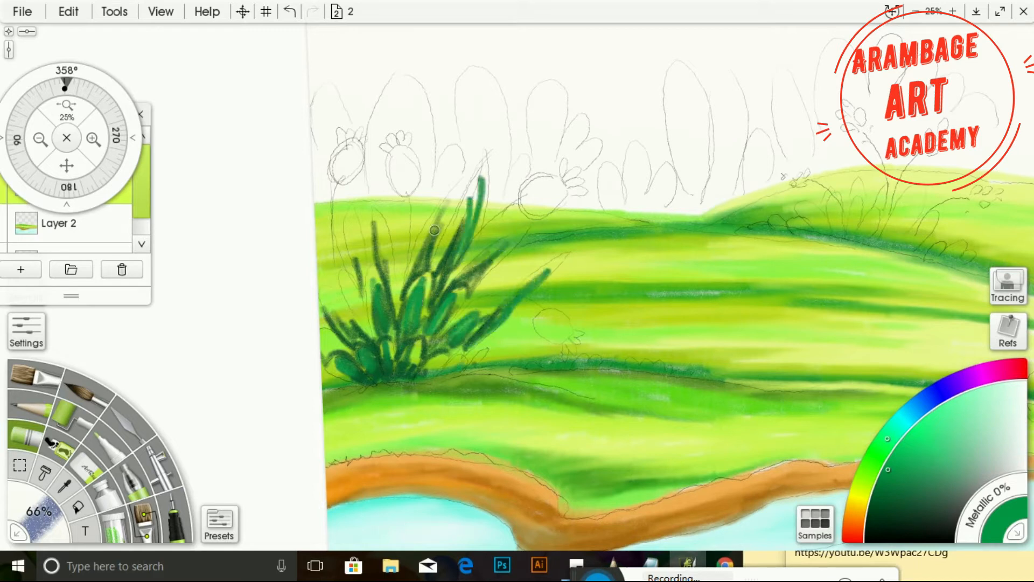
Paint light sea-green highlights on the large plant's left-hand and central base leaves
{"action": "left_click", "coordinate": [942, 411]}
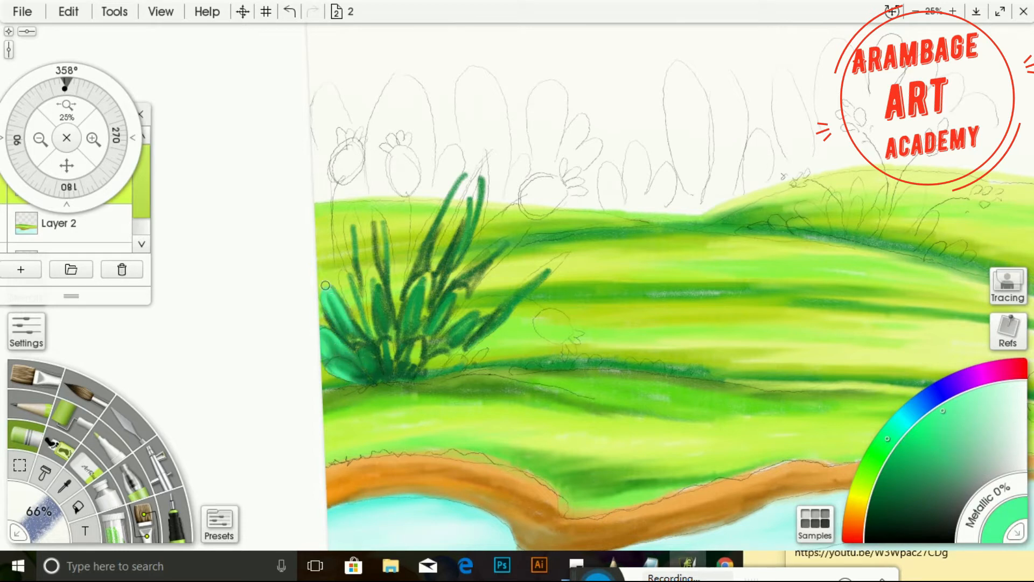
{"action": "mouse_move", "coordinate": [372, 336]}
{"action": "left_mouse_down"}
{"action": "mouse_move", "coordinate": [342, 275]}
{"action": "mouse_move", "coordinate": [375, 323]}
{"action": "mouse_move", "coordinate": [384, 319]}
{"action": "mouse_move", "coordinate": [350, 229]}
{"action": "mouse_move", "coordinate": [361, 265]}
{"action": "mouse_move", "coordinate": [355, 208]}
{"action": "mouse_move", "coordinate": [372, 319]}
{"action": "mouse_move", "coordinate": [373, 207]}
{"action": "left_mouse_up"}
{"action": "left_click_drag", "start_coordinate": [393, 320], "coordinate": [386, 226]}
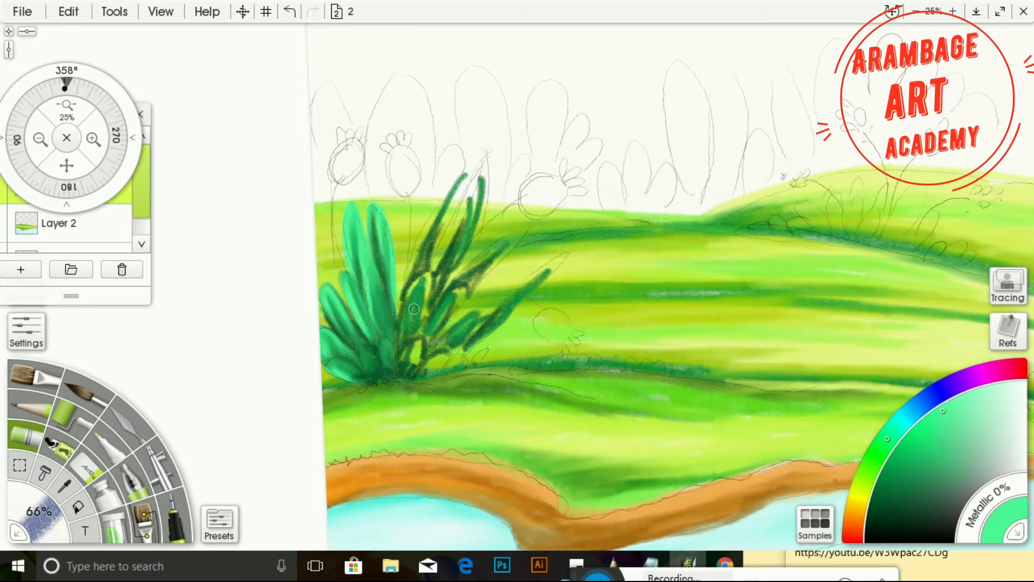
{"action": "mouse_move", "coordinate": [413, 372]}
{"action": "left_mouse_down"}
{"action": "mouse_move", "coordinate": [418, 337]}
{"action": "mouse_move", "coordinate": [423, 366]}
{"action": "mouse_move", "coordinate": [444, 357]}
{"action": "left_mouse_up"}
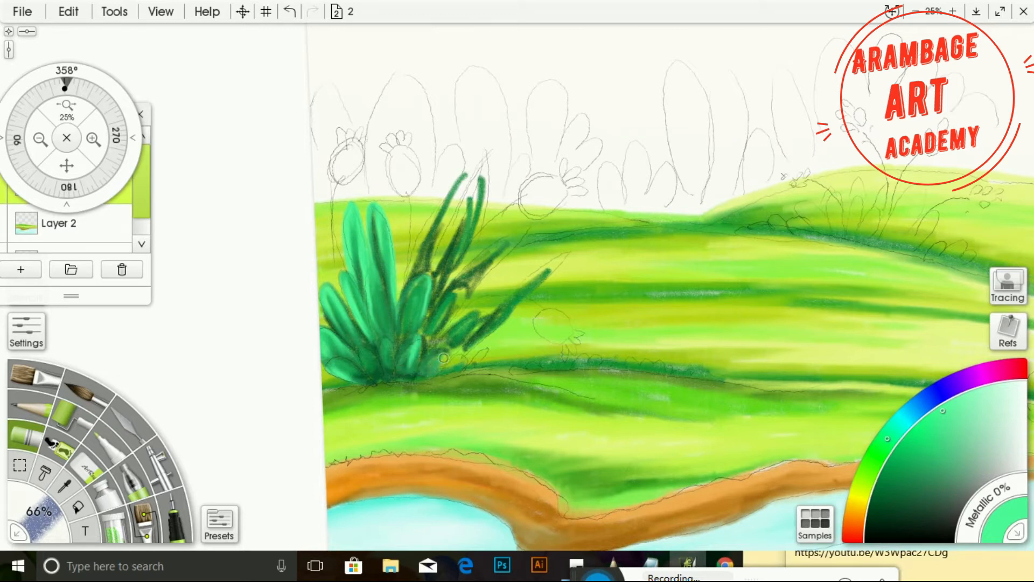
Extend and highlight the large plant's tall central and right-hand blades with light sea-green, following the sketched tips
{"action": "left_click_drag", "start_coordinate": [565, 252], "coordinate": [458, 359]}
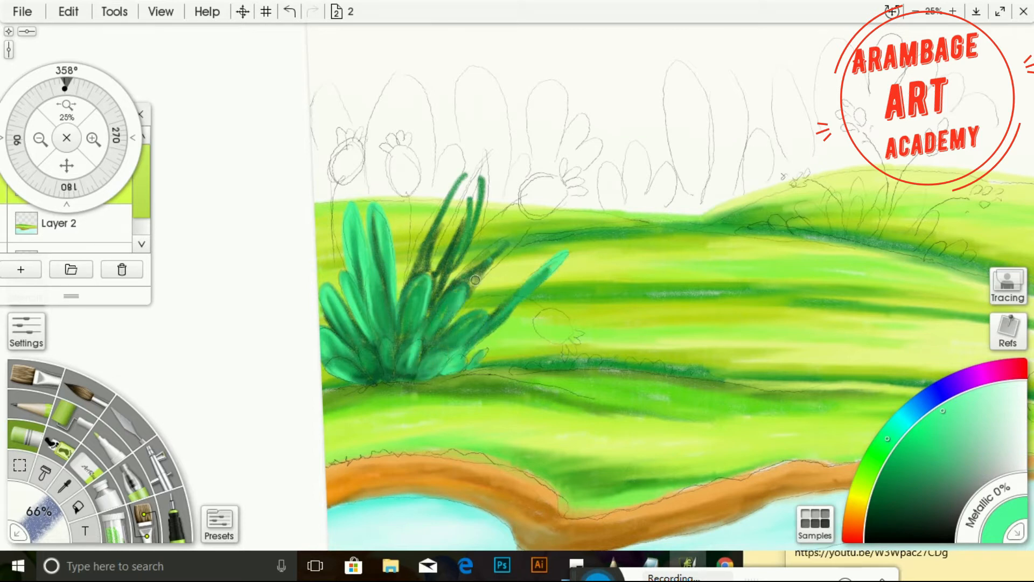
{"action": "left_click_drag", "start_coordinate": [475, 280], "coordinate": [495, 251]}
{"action": "left_click_drag", "start_coordinate": [485, 166], "coordinate": [466, 236]}
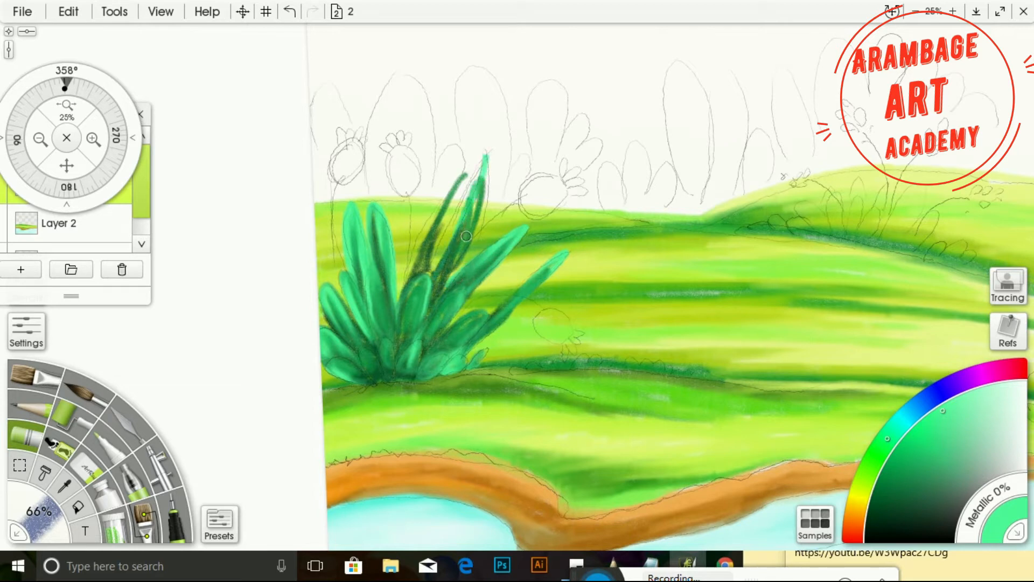
{"action": "mouse_move", "coordinate": [484, 152]}
{"action": "left_mouse_down"}
{"action": "mouse_move", "coordinate": [483, 202]}
{"action": "mouse_move", "coordinate": [436, 247]}
{"action": "left_mouse_up"}
{"action": "left_click_drag", "start_coordinate": [480, 159], "coordinate": [405, 295]}
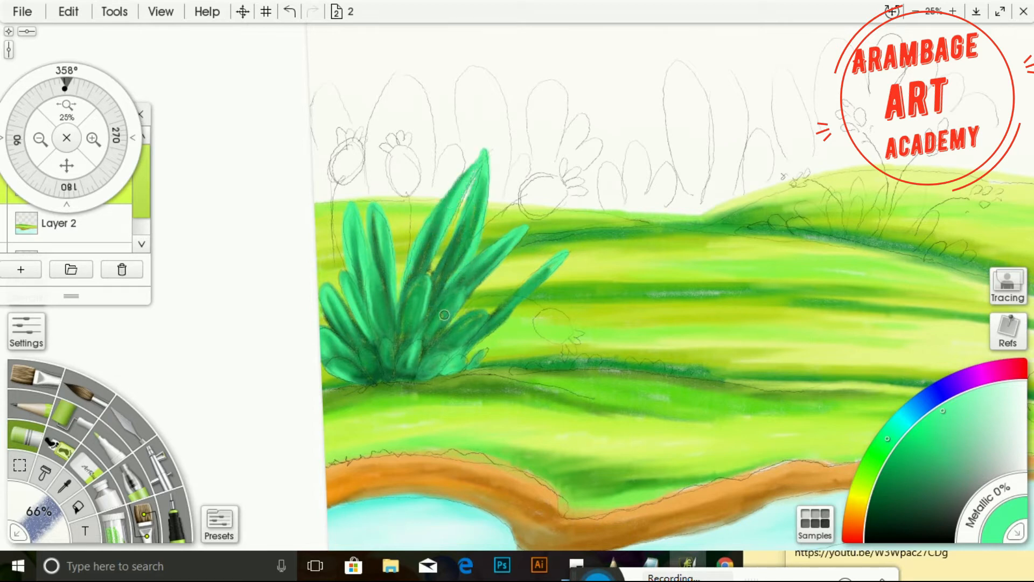
Paint a dark green base line at 45% brush size along the sketched row of low shrubs beside the large plant
{"action": "left_click_drag", "start_coordinate": [70, 166], "coordinate": [6, 157]}
{"action": "left_click", "coordinate": [886, 477]}
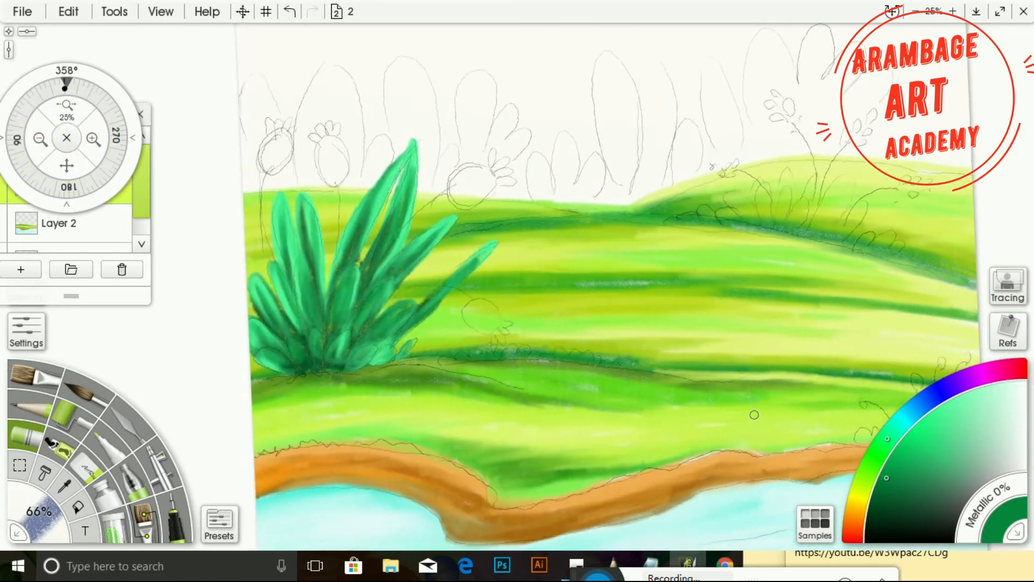
{"action": "scroll", "coordinate": [754, 415], "scroll_direction": "up", "scroll_amount": 2}
{"action": "left_click_drag", "start_coordinate": [56, 532], "coordinate": [40, 531]}
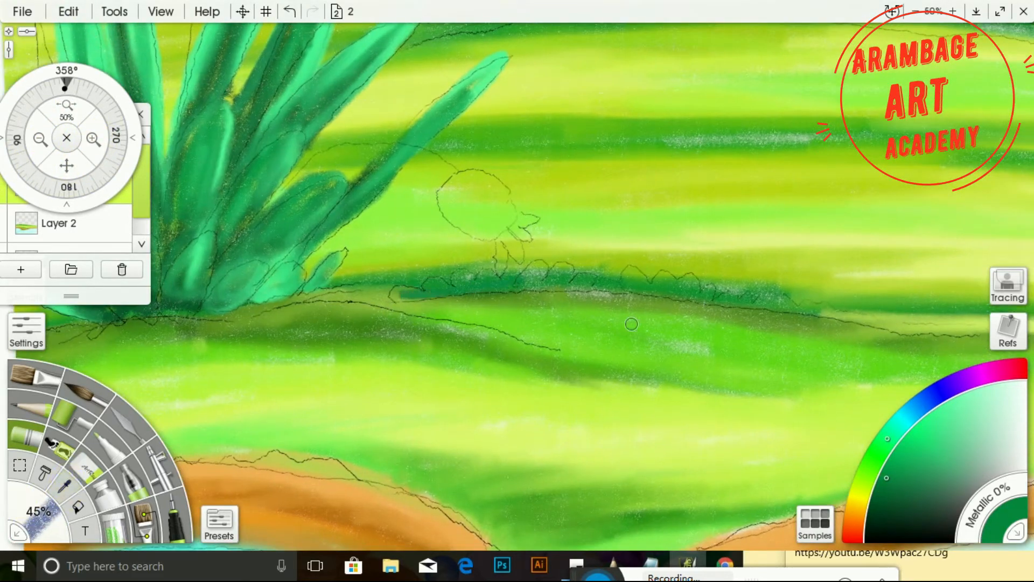
{"action": "mouse_move", "coordinate": [402, 296]}
{"action": "left_mouse_down"}
{"action": "mouse_move", "coordinate": [500, 283]}
{"action": "mouse_move", "coordinate": [834, 323]}
{"action": "left_mouse_up"}
Dab small rounded leaves in lighter green along the dark base line to form a row of low shrubs
{"action": "left_click", "coordinate": [721, 366], "text": "alt"}
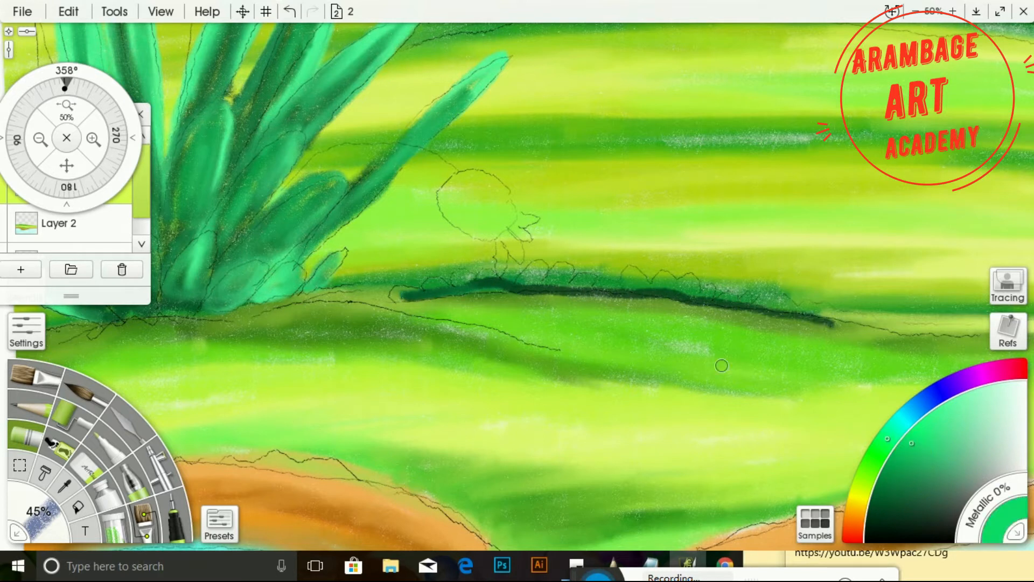
{"action": "left_click_drag", "start_coordinate": [457, 280], "coordinate": [544, 281]}
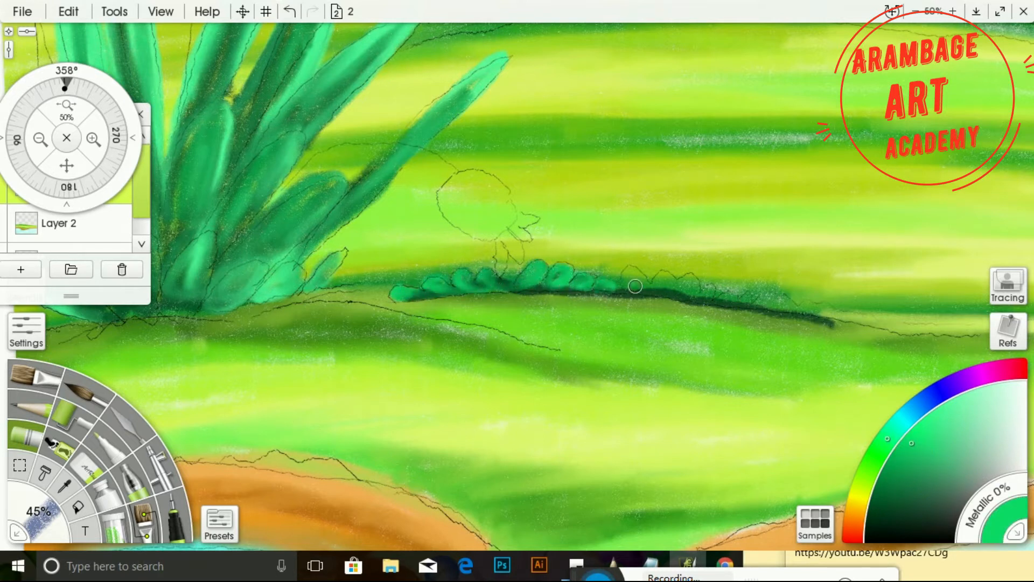
{"action": "mouse_move", "coordinate": [635, 286]}
{"action": "left_mouse_down"}
{"action": "mouse_move", "coordinate": [661, 293]}
{"action": "mouse_move", "coordinate": [722, 295]}
{"action": "left_mouse_up"}
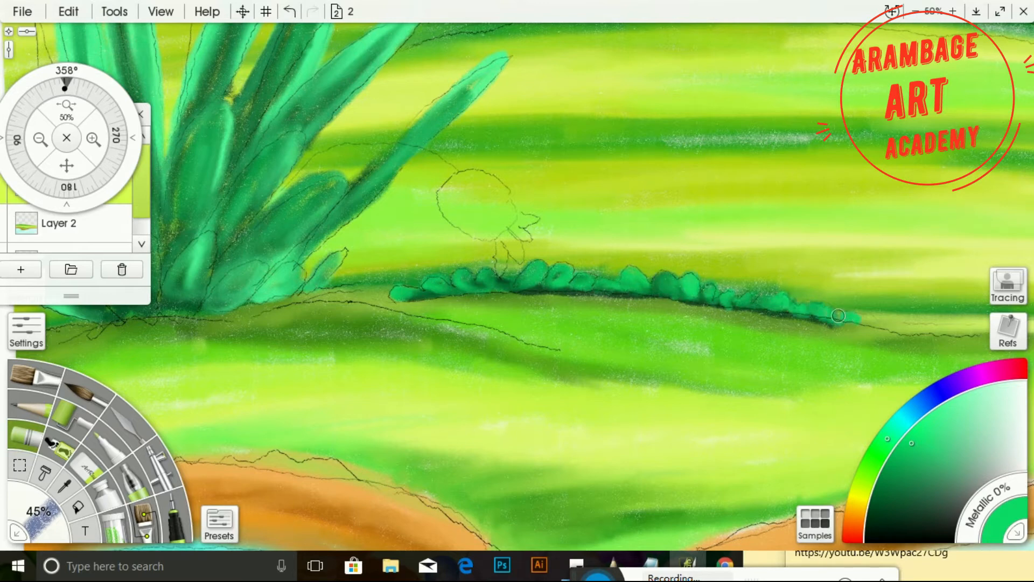
Continue the dark green line from the low shrubs to the right edge of the field and add lighter green touches
{"action": "left_click", "coordinate": [880, 496]}
{"action": "left_click_drag", "start_coordinate": [839, 318], "coordinate": [991, 333]}
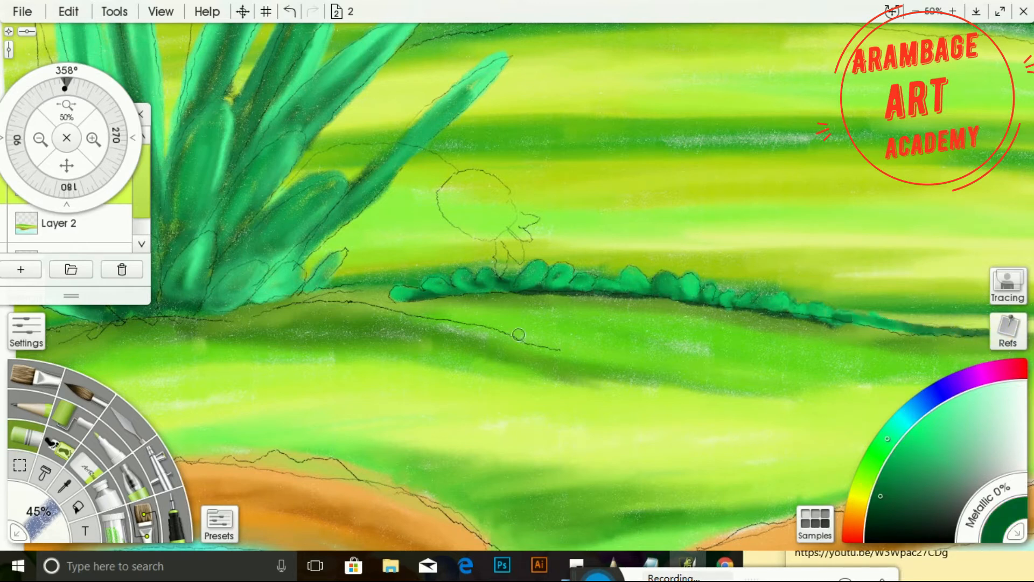
{"action": "left_click_drag", "start_coordinate": [76, 163], "coordinate": [1, 139]}
{"action": "left_click", "coordinate": [40, 139]}
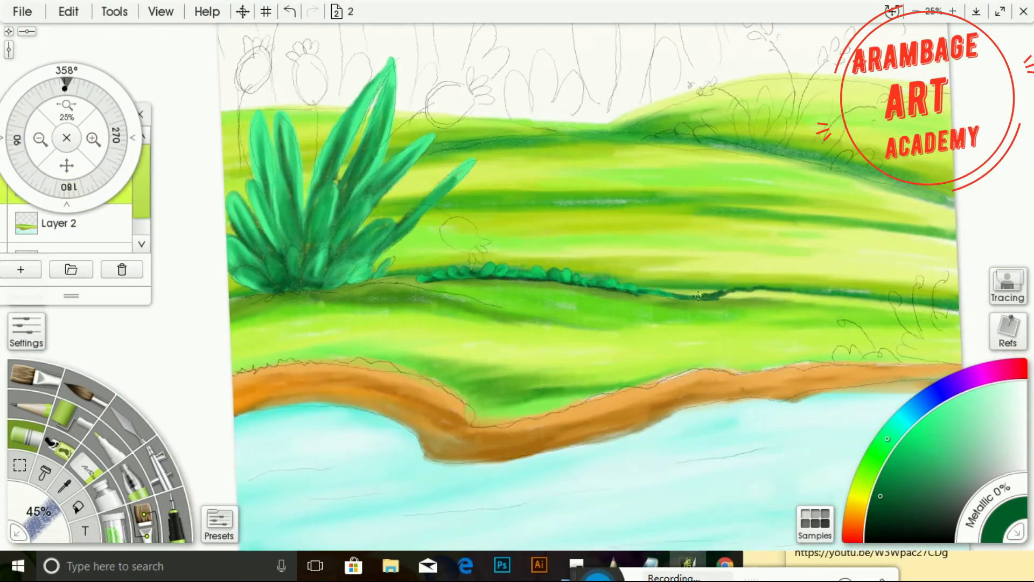
{"action": "left_click_drag", "start_coordinate": [860, 295], "coordinate": [881, 301]}
{"action": "left_click", "coordinate": [905, 451]}
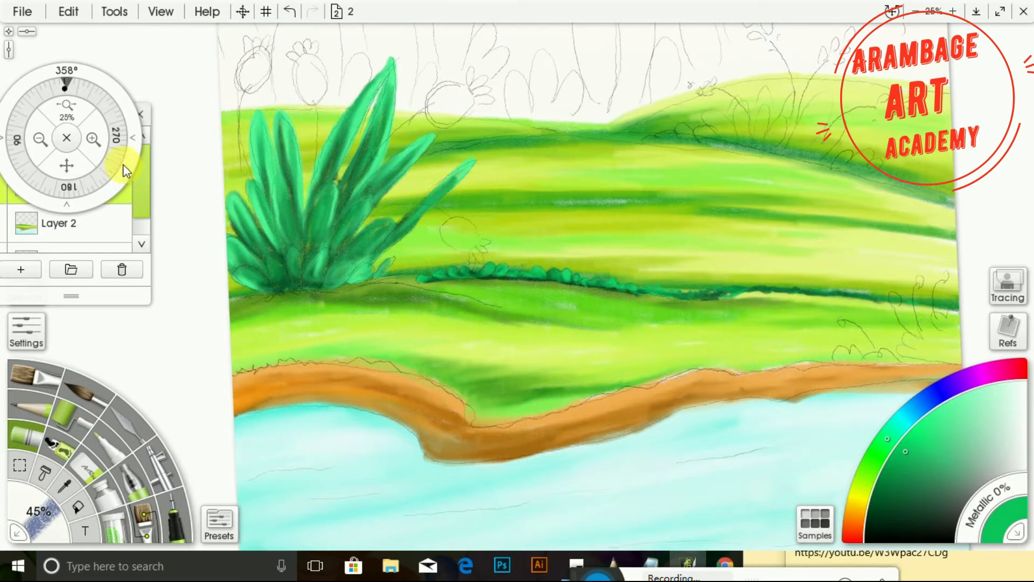
Paint a very dark green base line with short blades for the sketched bush on the distant hill
{"action": "mouse_move", "coordinate": [68, 165]}
{"action": "left_mouse_down"}
{"action": "mouse_move", "coordinate": [207, 189]}
{"action": "mouse_move", "coordinate": [0, 332]}
{"action": "left_mouse_up"}
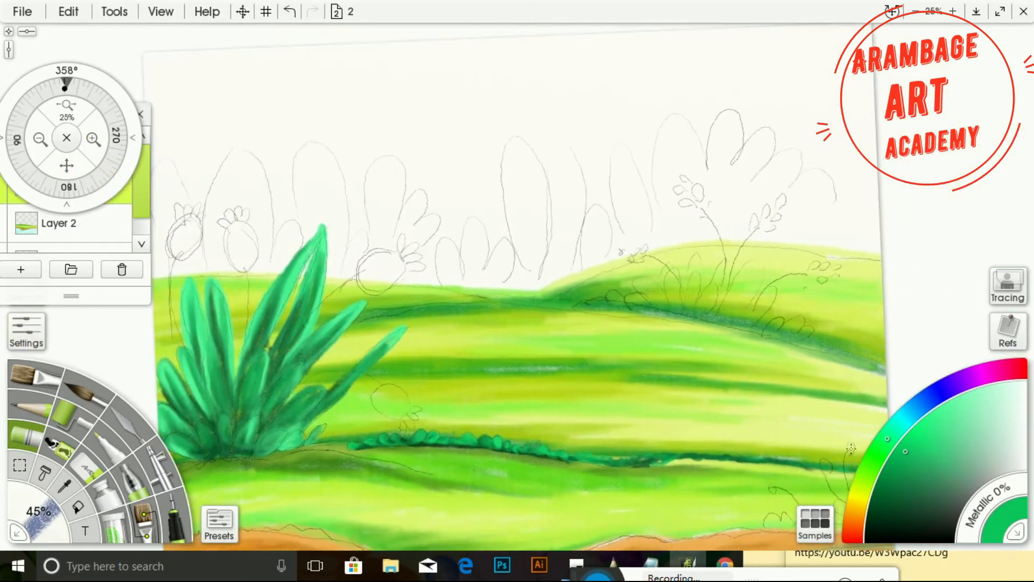
{"action": "left_click", "coordinate": [872, 472]}
{"action": "left_click", "coordinate": [878, 499]}
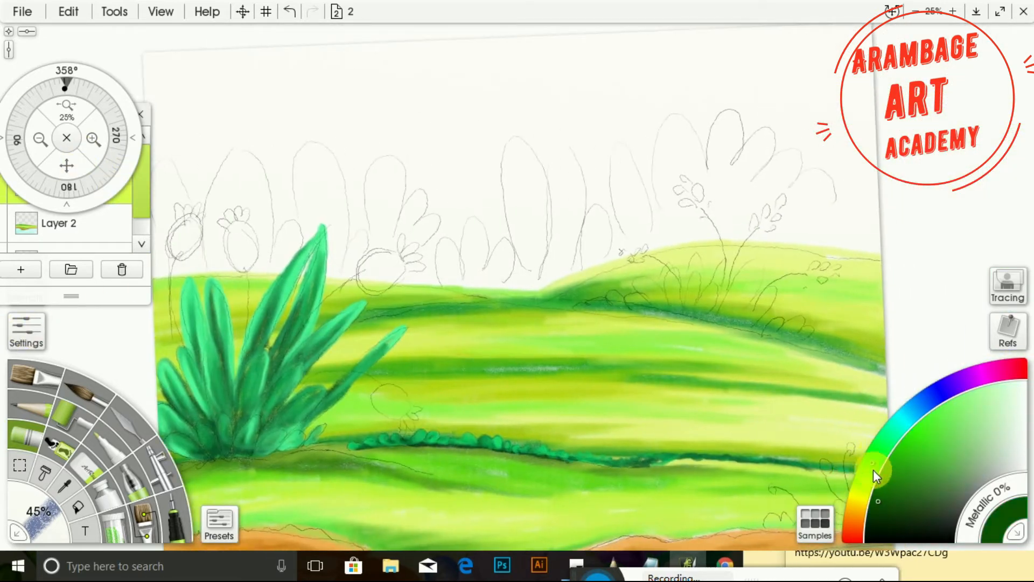
{"action": "left_click", "coordinate": [878, 513]}
{"action": "left_click", "coordinate": [94, 138]}
{"action": "left_click", "coordinate": [40, 139]}
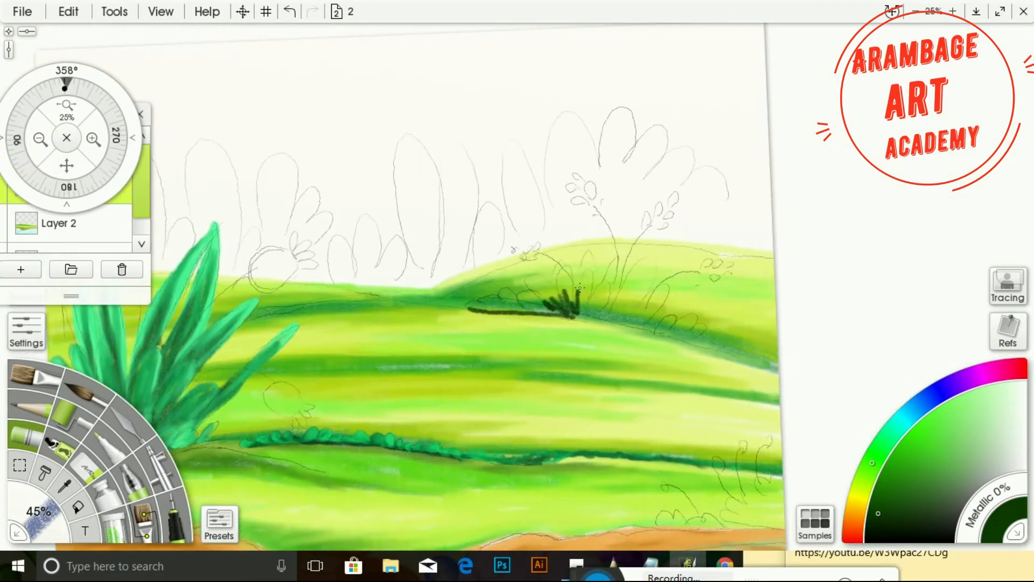
Paint mid-green leaves on the distant hill's bush at 78% brush size
{"action": "left_click", "coordinate": [903, 456]}
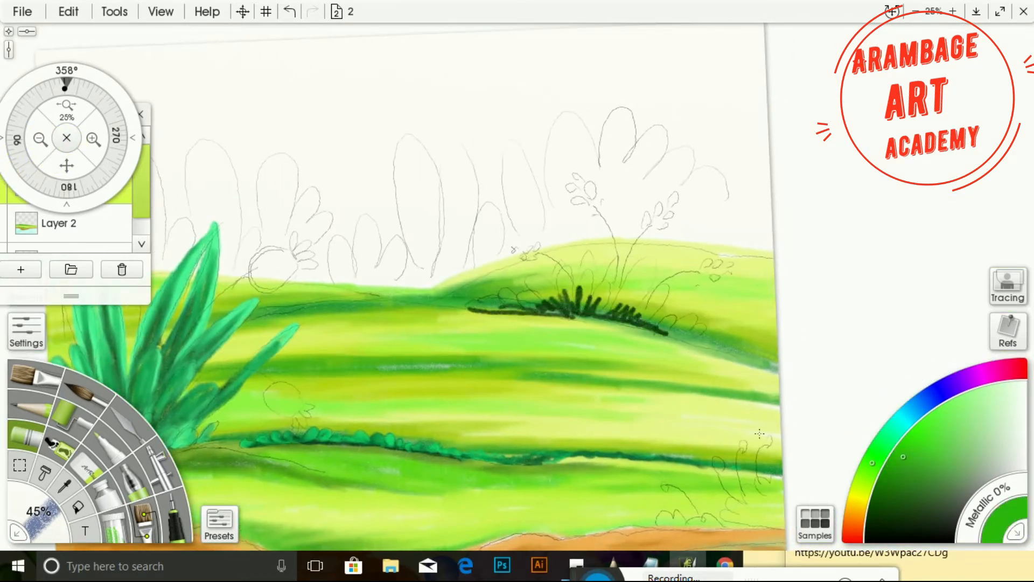
{"action": "left_click_drag", "start_coordinate": [34, 518], "coordinate": [51, 507]}
{"action": "left_click_drag", "start_coordinate": [483, 308], "coordinate": [636, 281]}
{"action": "mouse_move", "coordinate": [627, 311]}
{"action": "left_mouse_down"}
{"action": "mouse_move", "coordinate": [645, 286]}
{"action": "mouse_move", "coordinate": [657, 301]}
{"action": "left_mouse_up"}
Add yellow-green highlights to the leaves of the distant hill's bush
{"action": "left_click", "coordinate": [860, 493]}
{"action": "left_click", "coordinate": [931, 423]}
{"action": "mouse_move", "coordinate": [498, 308]}
{"action": "left_mouse_down"}
{"action": "mouse_move", "coordinate": [560, 275]}
{"action": "mouse_move", "coordinate": [576, 302]}
{"action": "mouse_move", "coordinate": [586, 250]}
{"action": "mouse_move", "coordinate": [609, 262]}
{"action": "mouse_move", "coordinate": [566, 312]}
{"action": "mouse_move", "coordinate": [634, 302]}
{"action": "mouse_move", "coordinate": [652, 268]}
{"action": "mouse_move", "coordinate": [643, 304]}
{"action": "mouse_move", "coordinate": [692, 328]}
{"action": "mouse_move", "coordinate": [615, 311]}
{"action": "left_mouse_up"}
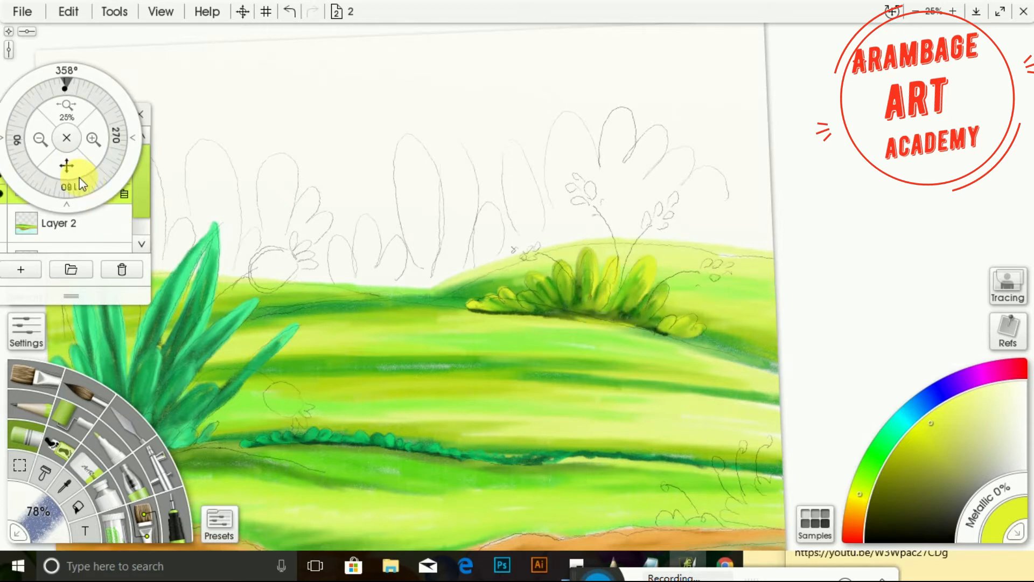
Add a new layer and move it below Layer 3
{"action": "left_click_drag", "start_coordinate": [76, 176], "coordinate": [322, 218]}
{"action": "left_click", "coordinate": [138, 162]}
{"action": "left_click", "coordinate": [35, 265]}
{"action": "left_click_drag", "start_coordinate": [83, 196], "coordinate": [72, 249]}
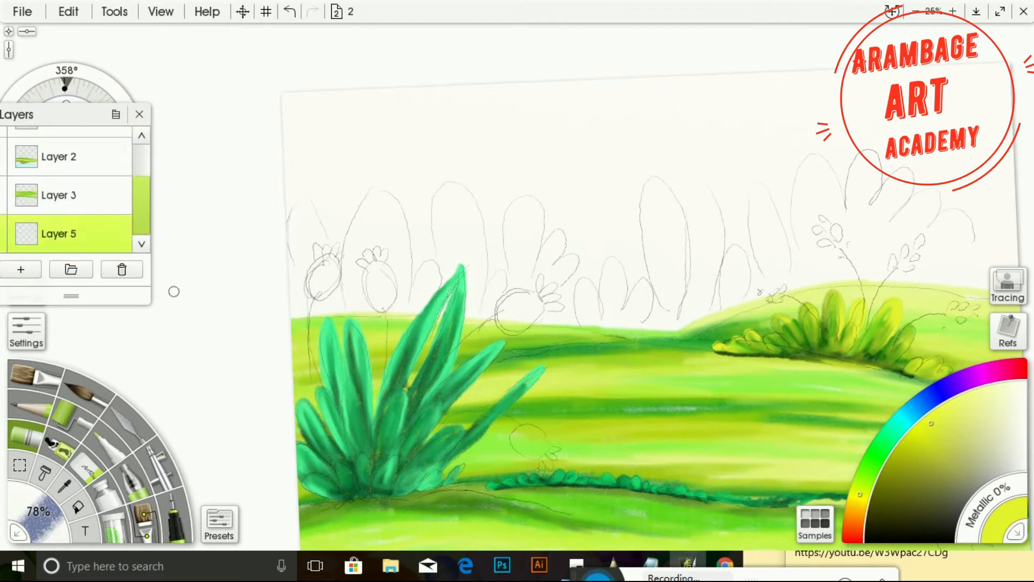
Paint a dark green band at 100% brush size along the horizon behind the hills
{"action": "left_click", "coordinate": [74, 79]}
{"action": "left_click_drag", "start_coordinate": [73, 165], "coordinate": [4, 187]}
{"action": "left_click", "coordinate": [873, 463]}
{"action": "left_click", "coordinate": [871, 509]}
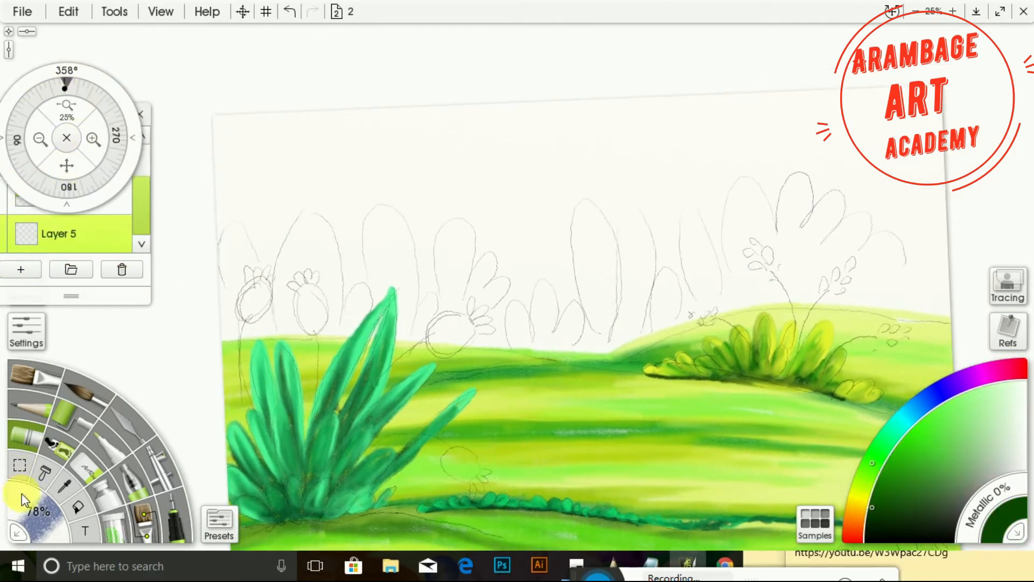
{"action": "left_click", "coordinate": [22, 493]}
{"action": "mouse_move", "coordinate": [224, 335]}
{"action": "left_mouse_down"}
{"action": "mouse_move", "coordinate": [580, 351]}
{"action": "mouse_move", "coordinate": [675, 322]}
{"action": "mouse_move", "coordinate": [844, 301]}
{"action": "mouse_move", "coordinate": [952, 313]}
{"action": "left_mouse_up"}
Build up the background trees from the dark horizon band with upright mid-green strokes inside the sketched outlines
{"action": "left_click", "coordinate": [883, 465]}
{"action": "mouse_move", "coordinate": [266, 308]}
{"action": "left_mouse_down"}
{"action": "mouse_move", "coordinate": [228, 333]}
{"action": "mouse_move", "coordinate": [250, 319]}
{"action": "mouse_move", "coordinate": [305, 329]}
{"action": "mouse_move", "coordinate": [319, 319]}
{"action": "mouse_move", "coordinate": [297, 326]}
{"action": "mouse_move", "coordinate": [284, 286]}
{"action": "mouse_move", "coordinate": [328, 323]}
{"action": "mouse_move", "coordinate": [359, 330]}
{"action": "mouse_move", "coordinate": [378, 317]}
{"action": "mouse_move", "coordinate": [376, 300]}
{"action": "mouse_move", "coordinate": [404, 303]}
{"action": "mouse_move", "coordinate": [409, 275]}
{"action": "mouse_move", "coordinate": [427, 333]}
{"action": "mouse_move", "coordinate": [445, 300]}
{"action": "mouse_move", "coordinate": [493, 326]}
{"action": "left_mouse_up"}
{"action": "mouse_move", "coordinate": [398, 277]}
{"action": "left_mouse_down"}
{"action": "mouse_move", "coordinate": [438, 332]}
{"action": "mouse_move", "coordinate": [459, 306]}
{"action": "mouse_move", "coordinate": [478, 308]}
{"action": "mouse_move", "coordinate": [480, 342]}
{"action": "mouse_move", "coordinate": [511, 337]}
{"action": "mouse_move", "coordinate": [560, 349]}
{"action": "mouse_move", "coordinate": [614, 323]}
{"action": "mouse_move", "coordinate": [641, 270]}
{"action": "mouse_move", "coordinate": [658, 323]}
{"action": "mouse_move", "coordinate": [680, 304]}
{"action": "mouse_move", "coordinate": [693, 248]}
{"action": "mouse_move", "coordinate": [728, 290]}
{"action": "mouse_move", "coordinate": [745, 267]}
{"action": "mouse_move", "coordinate": [752, 295]}
{"action": "mouse_move", "coordinate": [796, 295]}
{"action": "mouse_move", "coordinate": [789, 278]}
{"action": "mouse_move", "coordinate": [947, 309]}
{"action": "mouse_move", "coordinate": [836, 273]}
{"action": "mouse_move", "coordinate": [801, 243]}
{"action": "mouse_move", "coordinate": [764, 277]}
{"action": "mouse_move", "coordinate": [864, 302]}
{"action": "left_mouse_up"}
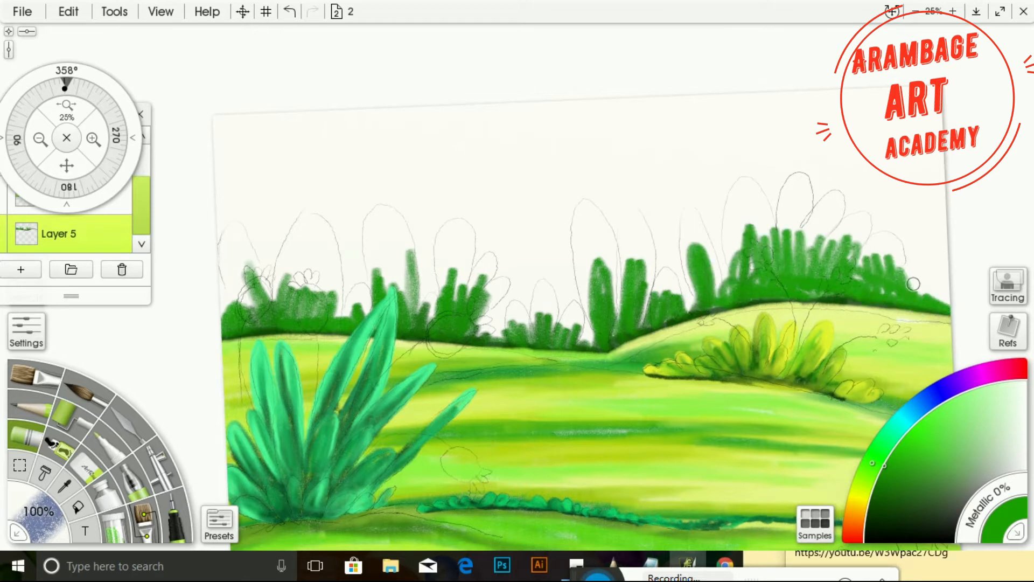
Fill the background trees up to their sketched outlines with yellow-green and highlight their rounded tops with soft yellow
{"action": "left_click", "coordinate": [905, 412]}
{"action": "left_click", "coordinate": [861, 489]}
{"action": "left_click", "coordinate": [927, 424]}
{"action": "mouse_move", "coordinate": [226, 255]}
{"action": "left_mouse_down"}
{"action": "mouse_move", "coordinate": [237, 302]}
{"action": "mouse_move", "coordinate": [258, 269]}
{"action": "mouse_move", "coordinate": [312, 254]}
{"action": "mouse_move", "coordinate": [345, 293]}
{"action": "mouse_move", "coordinate": [398, 253]}
{"action": "mouse_move", "coordinate": [453, 249]}
{"action": "mouse_move", "coordinate": [513, 326]}
{"action": "mouse_move", "coordinate": [546, 318]}
{"action": "mouse_move", "coordinate": [586, 245]}
{"action": "mouse_move", "coordinate": [619, 237]}
{"action": "mouse_move", "coordinate": [652, 288]}
{"action": "mouse_move", "coordinate": [689, 253]}
{"action": "mouse_move", "coordinate": [714, 296]}
{"action": "mouse_move", "coordinate": [774, 275]}
{"action": "mouse_move", "coordinate": [827, 230]}
{"action": "mouse_move", "coordinate": [875, 274]}
{"action": "mouse_move", "coordinate": [945, 291]}
{"action": "left_mouse_up"}
{"action": "left_click", "coordinate": [952, 405]}
{"action": "mouse_move", "coordinate": [244, 250]}
{"action": "left_mouse_down"}
{"action": "mouse_move", "coordinate": [259, 271]}
{"action": "mouse_move", "coordinate": [227, 221]}
{"action": "mouse_move", "coordinate": [272, 285]}
{"action": "mouse_move", "coordinate": [326, 242]}
{"action": "mouse_move", "coordinate": [361, 301]}
{"action": "mouse_move", "coordinate": [404, 231]}
{"action": "mouse_move", "coordinate": [412, 318]}
{"action": "mouse_move", "coordinate": [431, 312]}
{"action": "mouse_move", "coordinate": [459, 234]}
{"action": "mouse_move", "coordinate": [468, 330]}
{"action": "mouse_move", "coordinate": [487, 253]}
{"action": "mouse_move", "coordinate": [503, 334]}
{"action": "mouse_move", "coordinate": [568, 303]}
{"action": "mouse_move", "coordinate": [587, 242]}
{"action": "mouse_move", "coordinate": [594, 300]}
{"action": "mouse_move", "coordinate": [595, 227]}
{"action": "mouse_move", "coordinate": [619, 269]}
{"action": "mouse_move", "coordinate": [644, 244]}
{"action": "mouse_move", "coordinate": [663, 302]}
{"action": "mouse_move", "coordinate": [683, 305]}
{"action": "mouse_move", "coordinate": [700, 242]}
{"action": "mouse_move", "coordinate": [731, 278]}
{"action": "mouse_move", "coordinate": [743, 226]}
{"action": "mouse_move", "coordinate": [805, 259]}
{"action": "mouse_move", "coordinate": [854, 233]}
{"action": "mouse_move", "coordinate": [939, 296]}
{"action": "left_mouse_up"}
Add another new layer and rearrange the upper layers in the stack
{"action": "left_click_drag", "start_coordinate": [575, 569], "coordinate": [617, 580]}
{"action": "scroll", "coordinate": [549, 303], "scroll_direction": "down", "scroll_amount": 3}
{"action": "left_click", "coordinate": [94, 141]}
{"action": "left_click_drag", "start_coordinate": [80, 157], "coordinate": [103, 80]}
{"action": "left_click", "coordinate": [34, 269]}
{"action": "left_click_drag", "start_coordinate": [81, 195], "coordinate": [99, 214]}
Paint the leftmost flower head dark red at 55% brush size, lighten it with brighter red, and add pale pink petals on its tip
{"action": "mouse_move", "coordinate": [38, 512]}
{"action": "left_mouse_down"}
{"action": "mouse_move", "coordinate": [11, 479]}
{"action": "mouse_move", "coordinate": [23, 472]}
{"action": "left_mouse_up"}
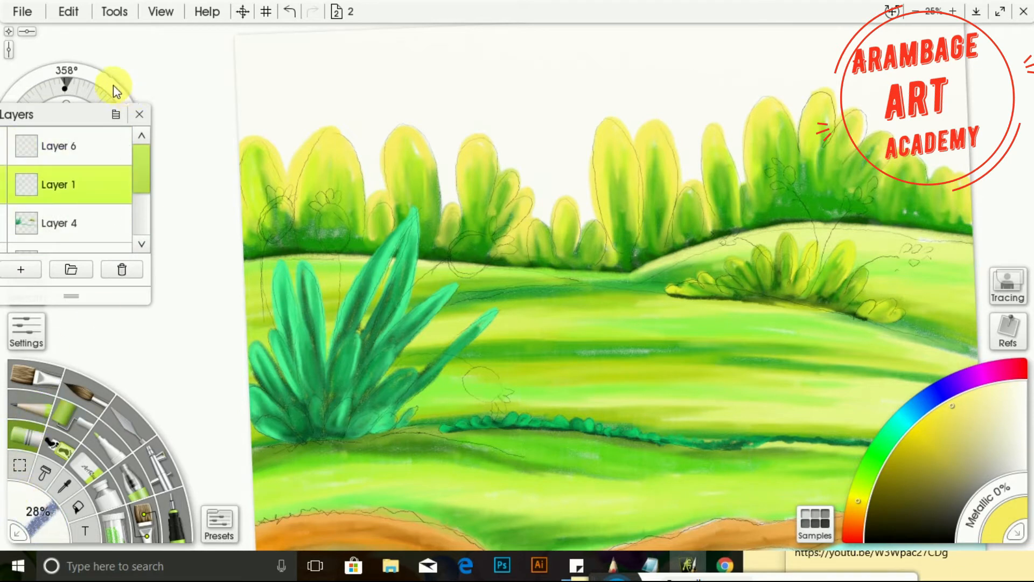
{"action": "left_click_drag", "start_coordinate": [65, 166], "coordinate": [165, 232]}
{"action": "left_click", "coordinate": [853, 540]}
{"action": "left_click", "coordinate": [887, 473]}
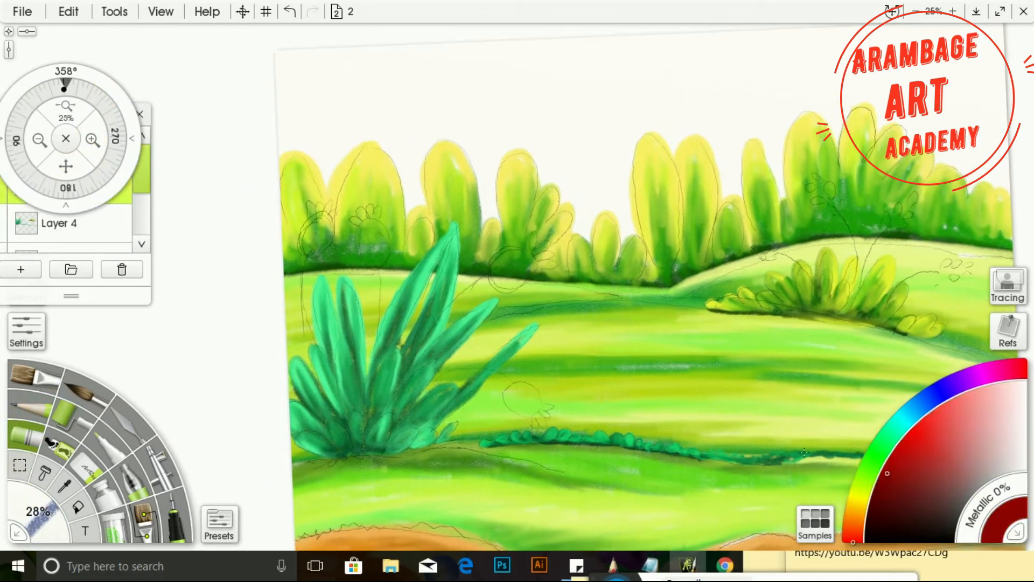
{"action": "left_click_drag", "start_coordinate": [322, 243], "coordinate": [323, 247]}
{"action": "left_click_drag", "start_coordinate": [38, 511], "coordinate": [53, 496]}
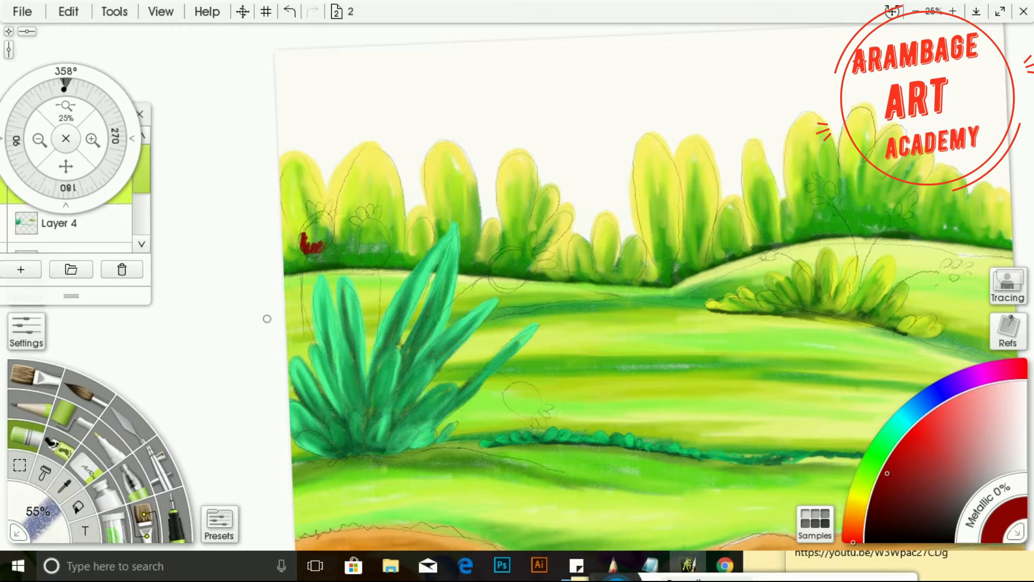
{"action": "left_click", "coordinate": [939, 419]}
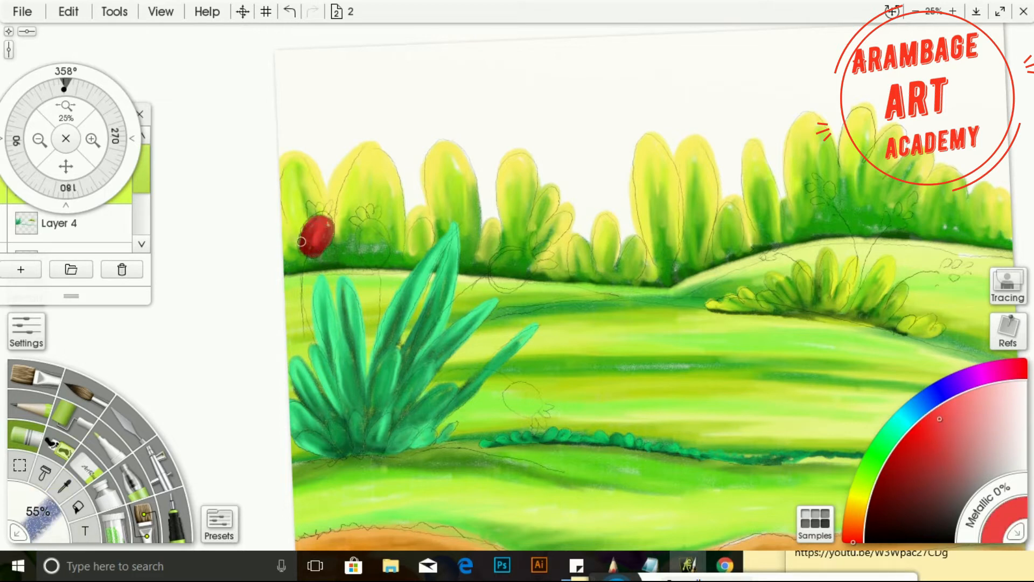
{"action": "left_click", "coordinate": [985, 393]}
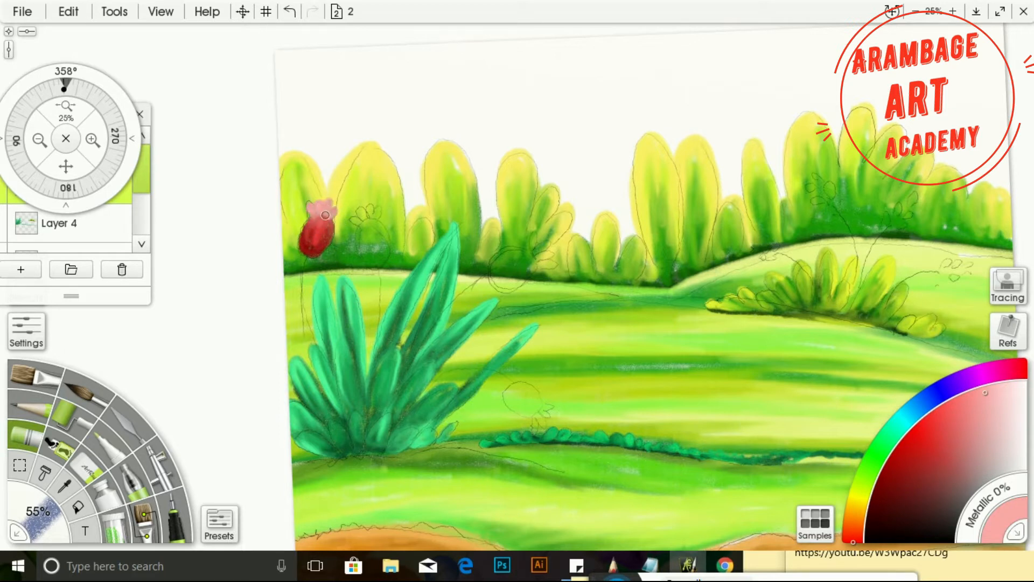
Paint the second flower head beside it in dark and bright red, and cap it with pale pink petals
{"action": "left_click", "coordinate": [900, 463]}
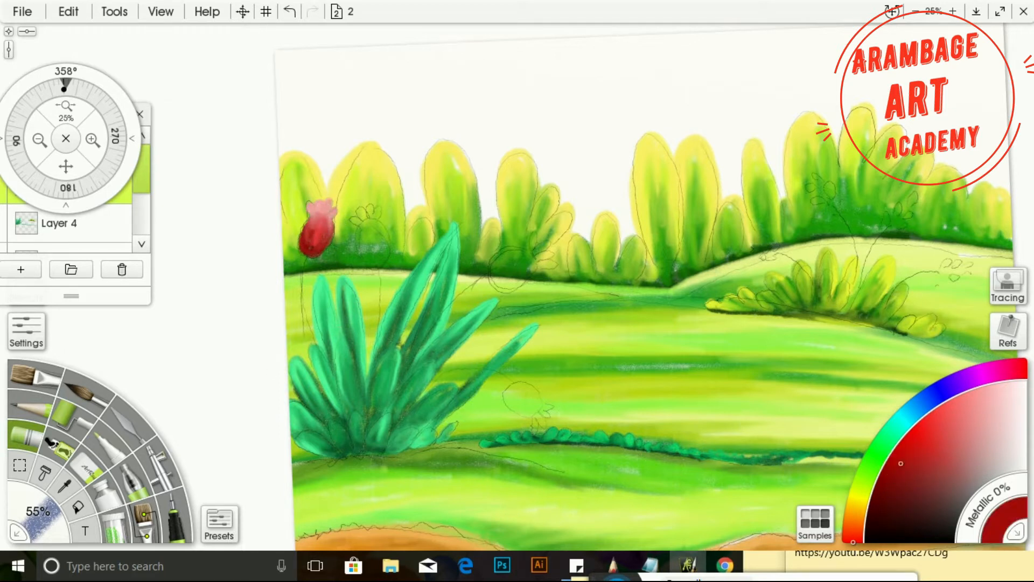
{"action": "left_click_drag", "start_coordinate": [384, 250], "coordinate": [384, 231]}
{"action": "left_click", "coordinate": [907, 430]}
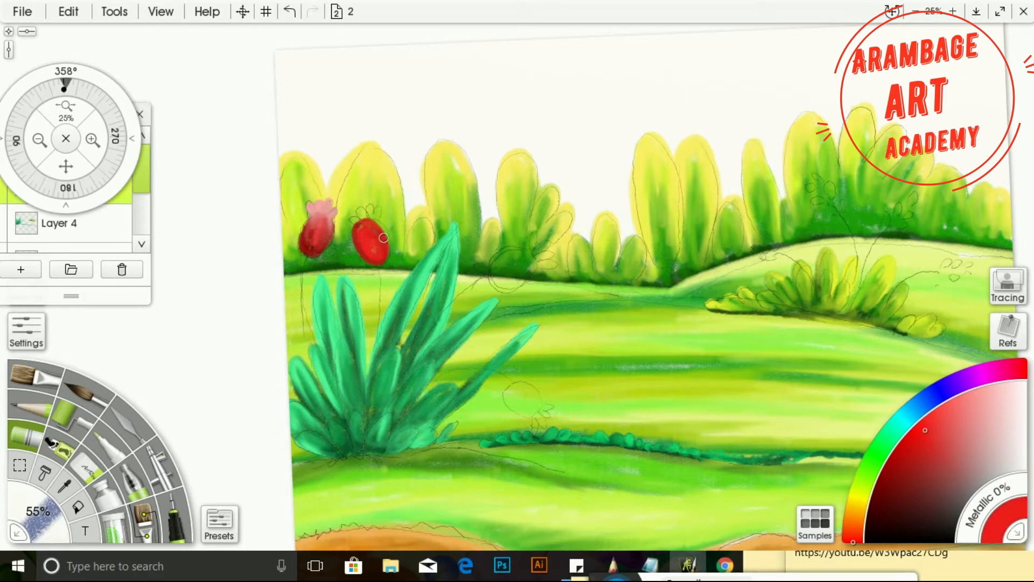
{"action": "left_click", "coordinate": [991, 391]}
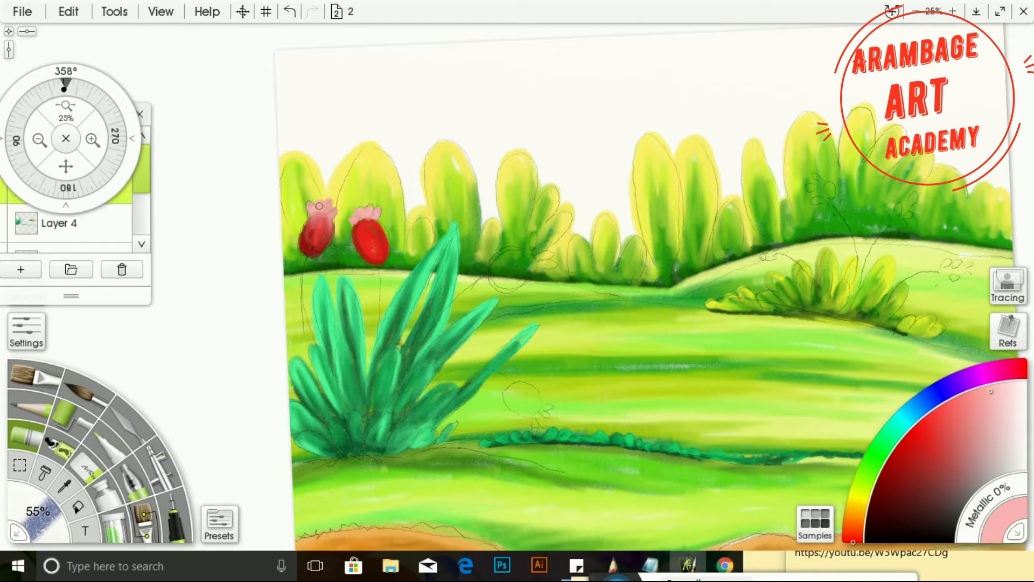
Paint the two remaining oval flower heads near the spiky plant's outer leaves in red with lighter red shading and pale pink petals
{"action": "left_click", "coordinate": [908, 447]}
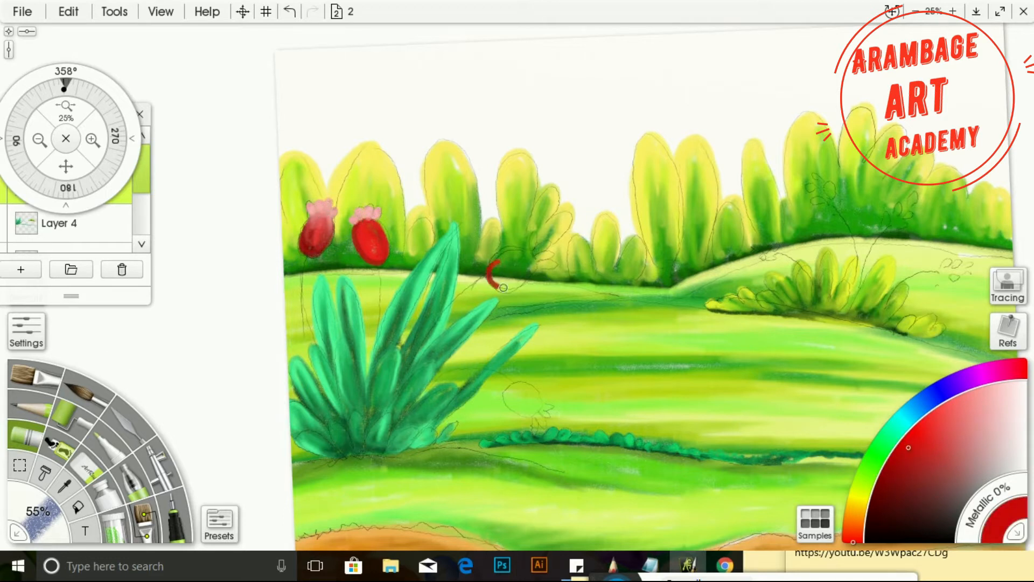
{"action": "left_click", "coordinate": [951, 418]}
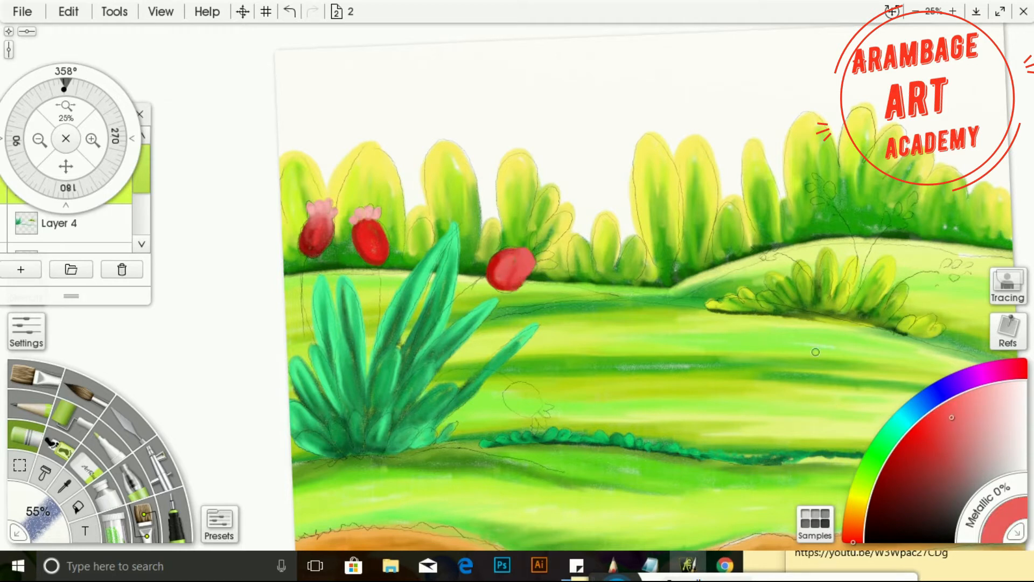
{"action": "left_click", "coordinate": [997, 393]}
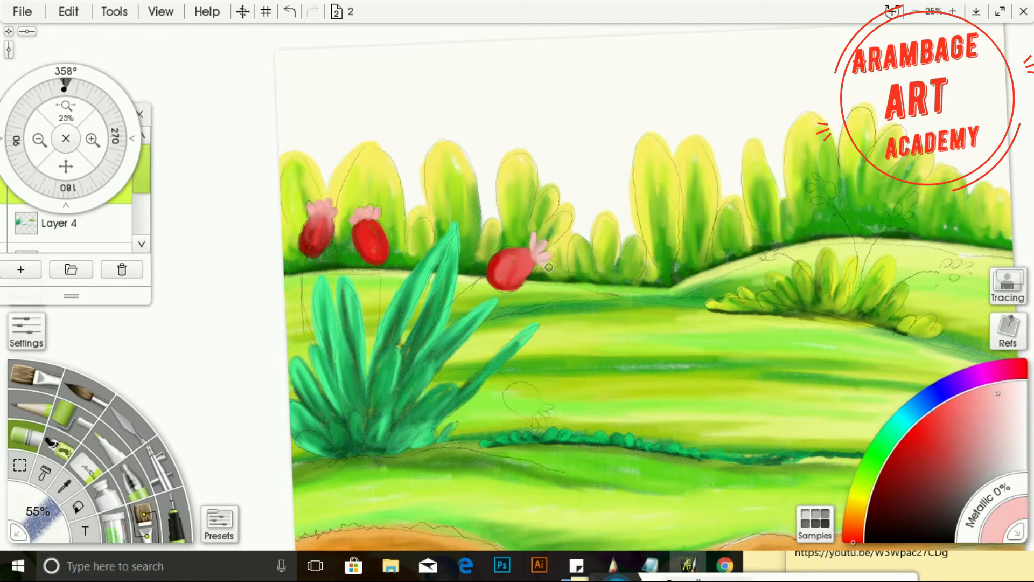
{"action": "left_click", "coordinate": [934, 424]}
{"action": "left_click", "coordinate": [897, 451]}
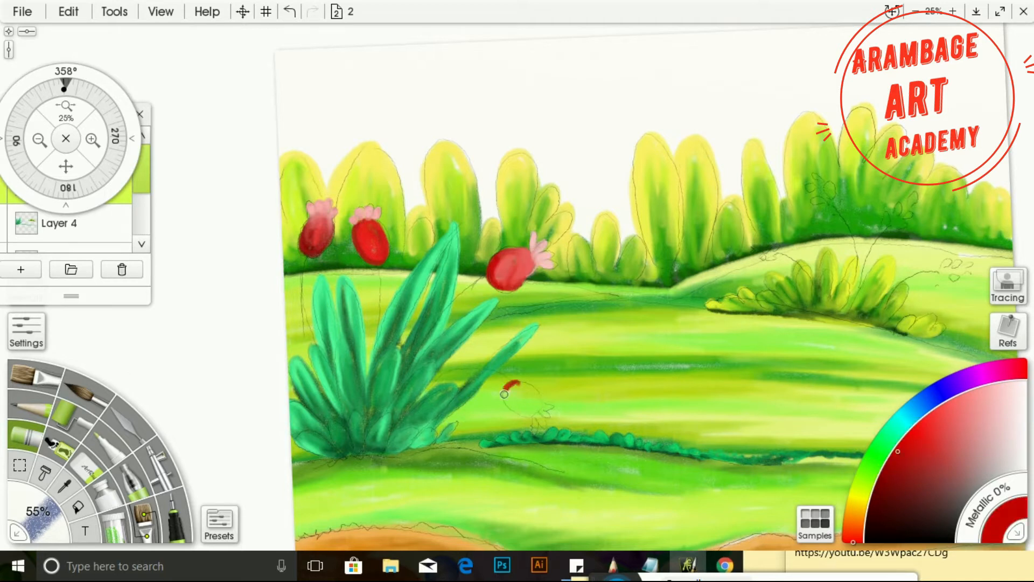
{"action": "left_click", "coordinate": [937, 413]}
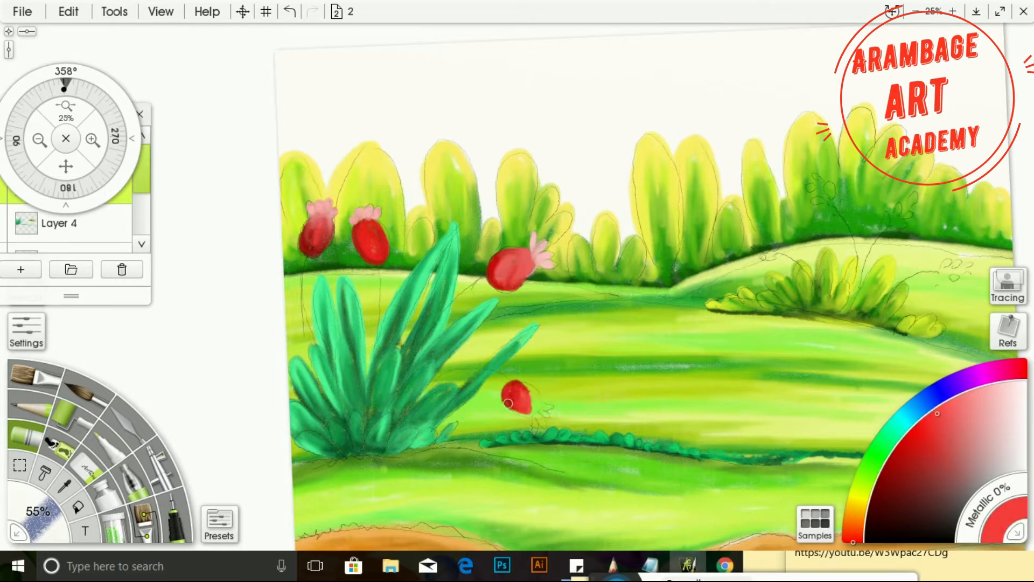
{"action": "left_click", "coordinate": [994, 395]}
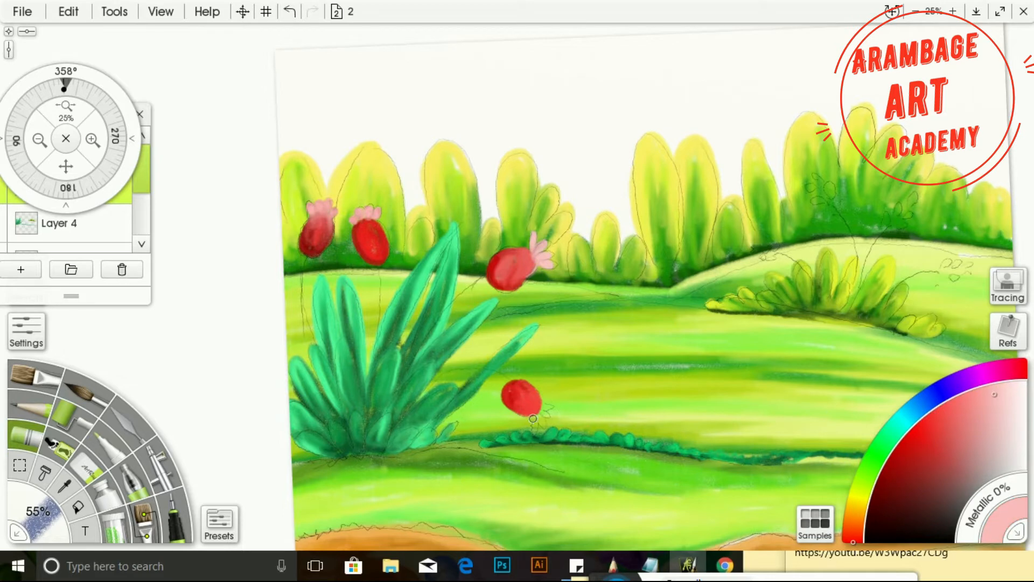
Dab dark magenta bases onto the four sketched blossom clusters around the yellow-green bush, using a 64% brush size
{"action": "mouse_move", "coordinate": [72, 159]}
{"action": "left_mouse_down"}
{"action": "mouse_move", "coordinate": [42, 134]}
{"action": "mouse_move", "coordinate": [2, 197]}
{"action": "mouse_move", "coordinate": [1, 164]}
{"action": "left_mouse_up"}
{"action": "left_click_drag", "start_coordinate": [49, 520], "coordinate": [34, 525]}
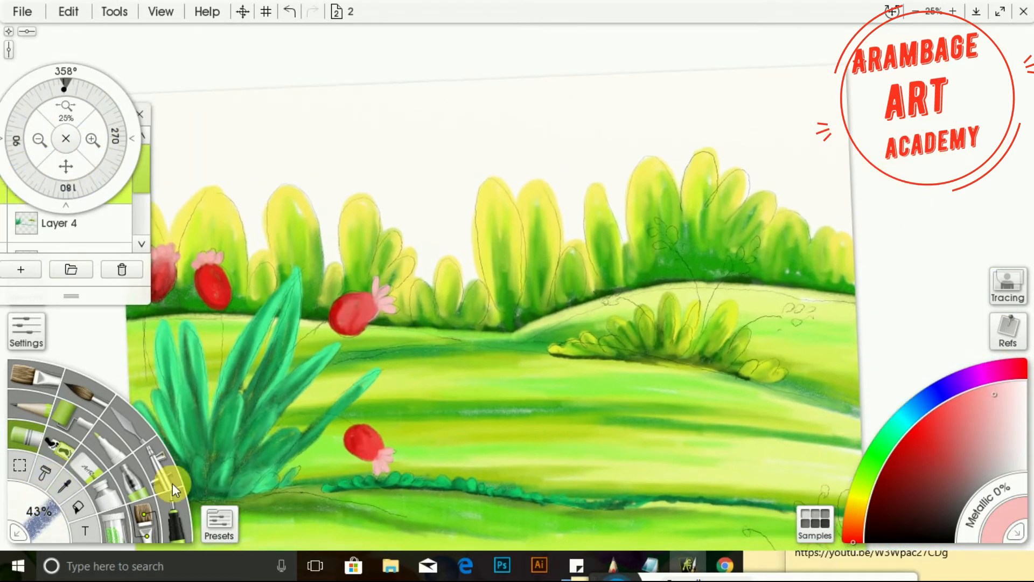
{"action": "left_click", "coordinate": [983, 379]}
{"action": "left_click", "coordinate": [901, 452]}
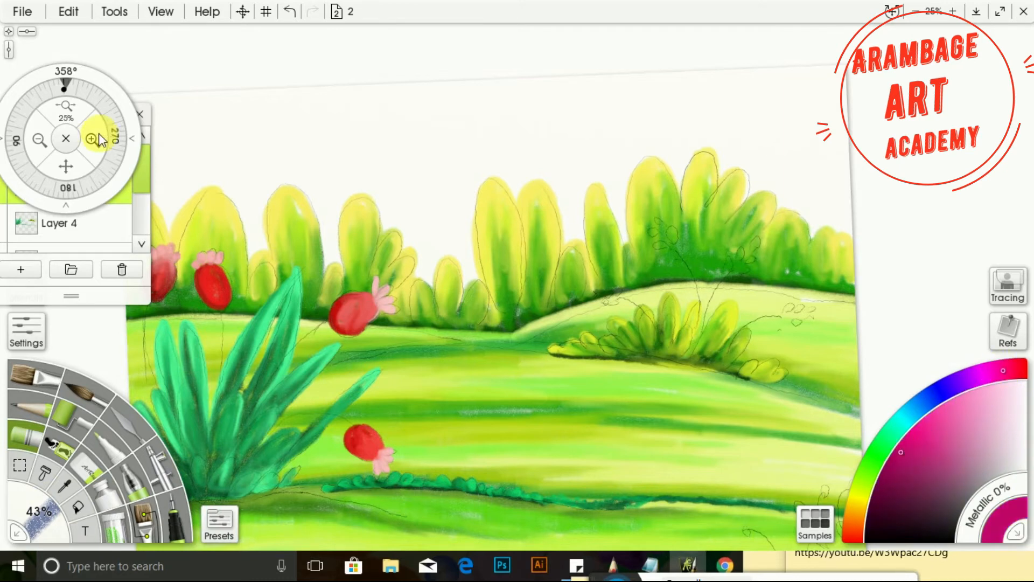
{"action": "left_click", "coordinate": [93, 139]}
{"action": "mouse_move", "coordinate": [87, 165]}
{"action": "left_mouse_down"}
{"action": "mouse_move", "coordinate": [11, 178]}
{"action": "mouse_move", "coordinate": [16, 145]}
{"action": "left_mouse_up"}
{"action": "left_click_drag", "start_coordinate": [42, 520], "coordinate": [70, 522]}
{"action": "left_click_drag", "start_coordinate": [464, 349], "coordinate": [446, 342]}
{"action": "mouse_move", "coordinate": [576, 269]}
{"action": "left_mouse_down"}
{"action": "mouse_move", "coordinate": [585, 260]}
{"action": "mouse_move", "coordinate": [560, 232]}
{"action": "left_mouse_up"}
{"action": "left_click_drag", "start_coordinate": [689, 315], "coordinate": [724, 283]}
{"action": "left_click_drag", "start_coordinate": [775, 429], "coordinate": [810, 412]}
Extend the four magenta blossom clusters toward their tips with medium pink dabs
{"action": "left_click", "coordinate": [944, 411]}
{"action": "mouse_move", "coordinate": [428, 331]}
{"action": "left_mouse_down"}
{"action": "mouse_move", "coordinate": [416, 323]}
{"action": "mouse_move", "coordinate": [450, 336]}
{"action": "left_mouse_up"}
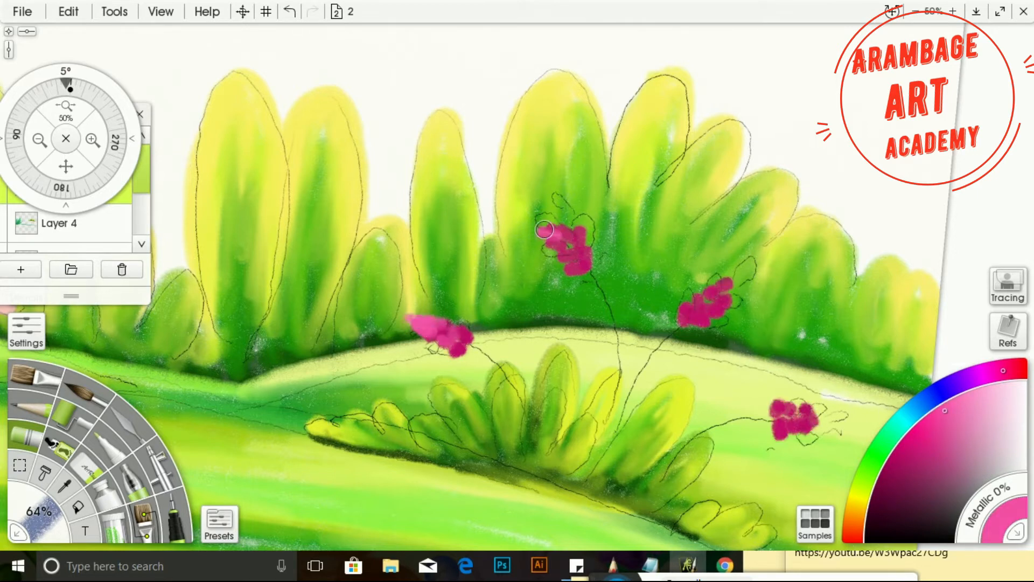
{"action": "left_click_drag", "start_coordinate": [548, 230], "coordinate": [549, 198]}
{"action": "mouse_move", "coordinate": [549, 198]}
{"action": "left_mouse_down"}
{"action": "mouse_move", "coordinate": [571, 231]}
{"action": "mouse_move", "coordinate": [549, 218]}
{"action": "left_mouse_up"}
{"action": "left_click_drag", "start_coordinate": [690, 302], "coordinate": [746, 270]}
{"action": "mouse_move", "coordinate": [802, 407]}
{"action": "left_mouse_down"}
{"action": "mouse_move", "coordinate": [808, 420]}
{"action": "mouse_move", "coordinate": [830, 413]}
{"action": "mouse_move", "coordinate": [838, 422]}
{"action": "left_mouse_up"}
Highlight the tips of the magenta blossom clusters with very pale pink dabs
{"action": "left_click", "coordinate": [1009, 398]}
{"action": "mouse_move", "coordinate": [750, 261]}
{"action": "left_mouse_down"}
{"action": "mouse_move", "coordinate": [725, 267]}
{"action": "mouse_move", "coordinate": [735, 285]}
{"action": "left_mouse_up"}
{"action": "left_click_drag", "start_coordinate": [556, 225], "coordinate": [541, 186]}
{"action": "mouse_move", "coordinate": [447, 324]}
{"action": "left_mouse_down"}
{"action": "mouse_move", "coordinate": [409, 310]}
{"action": "mouse_move", "coordinate": [430, 331]}
{"action": "left_mouse_up"}
Paint a dark green base for the small sketched bush on the riverbank at the canvas's right edge
{"action": "left_click", "coordinate": [38, 140]}
{"action": "left_click", "coordinate": [36, 140]}
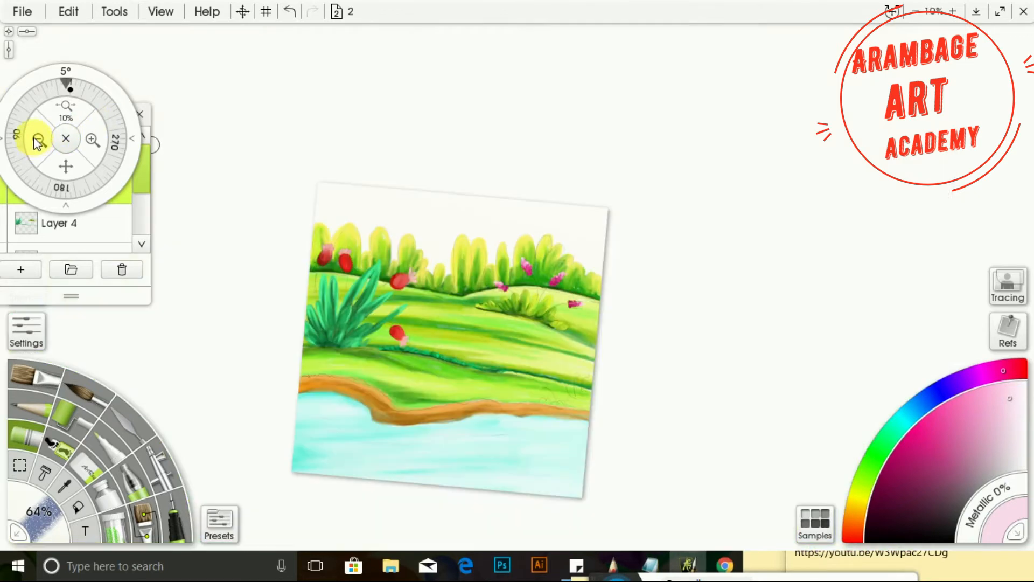
{"action": "left_click_drag", "start_coordinate": [105, 109], "coordinate": [91, 96]}
{"action": "left_click", "coordinate": [94, 145]}
{"action": "mouse_move", "coordinate": [66, 165]}
{"action": "left_mouse_down"}
{"action": "mouse_move", "coordinate": [1, 120]}
{"action": "mouse_move", "coordinate": [37, 150]}
{"action": "mouse_move", "coordinate": [3, 138]}
{"action": "left_mouse_up"}
{"action": "left_click", "coordinate": [868, 470]}
{"action": "left_click", "coordinate": [881, 493]}
{"action": "left_click_drag", "start_coordinate": [515, 366], "coordinate": [533, 367]}
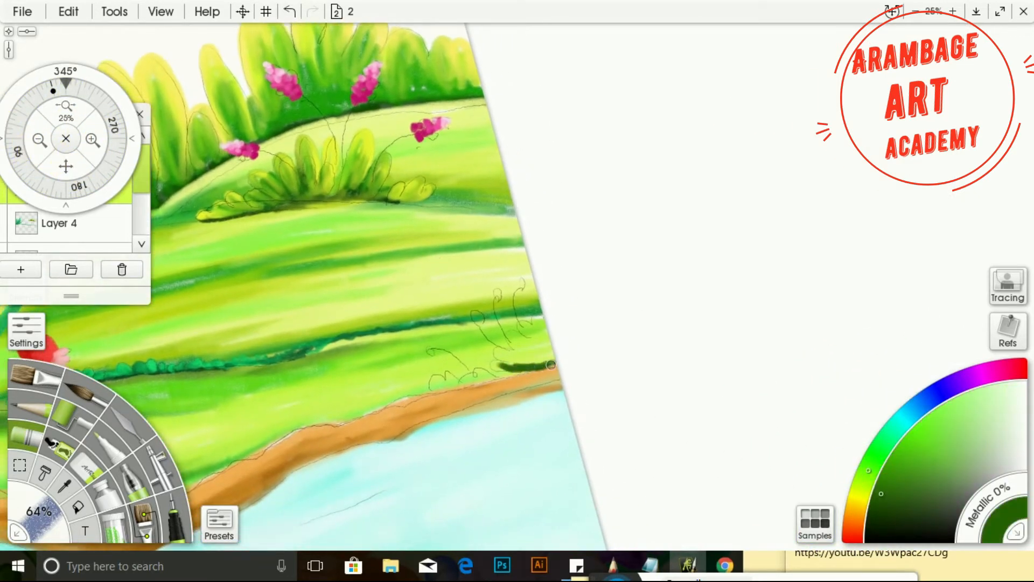
{"action": "left_click_drag", "start_coordinate": [432, 393], "coordinate": [575, 359]}
Build up the riverbank bush's leaves with mid-green strokes and cover their tips in yellow-green
{"action": "left_click", "coordinate": [908, 448]}
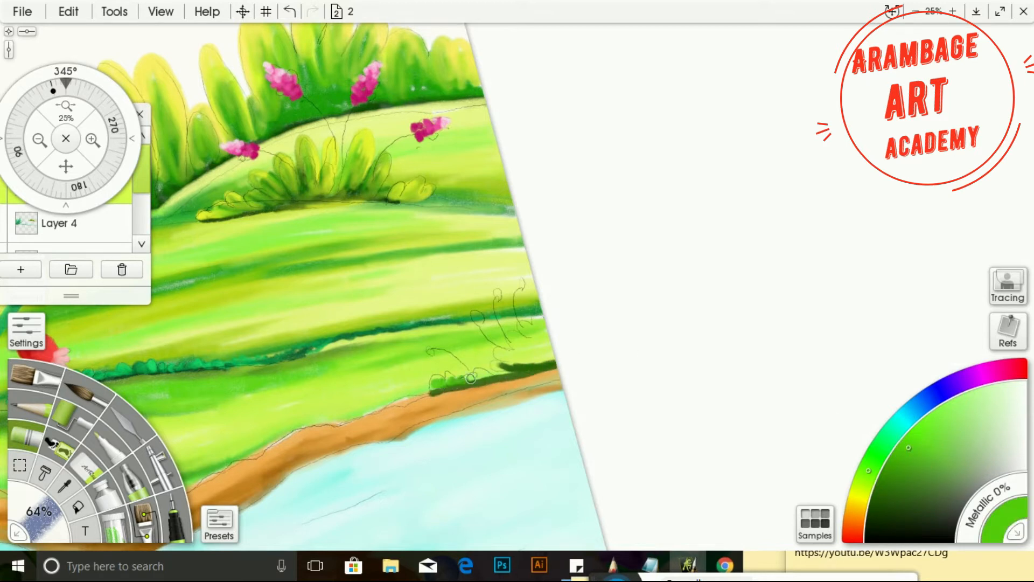
{"action": "left_click_drag", "start_coordinate": [470, 378], "coordinate": [550, 345]}
{"action": "left_click", "coordinate": [860, 494]}
{"action": "left_click", "coordinate": [952, 419]}
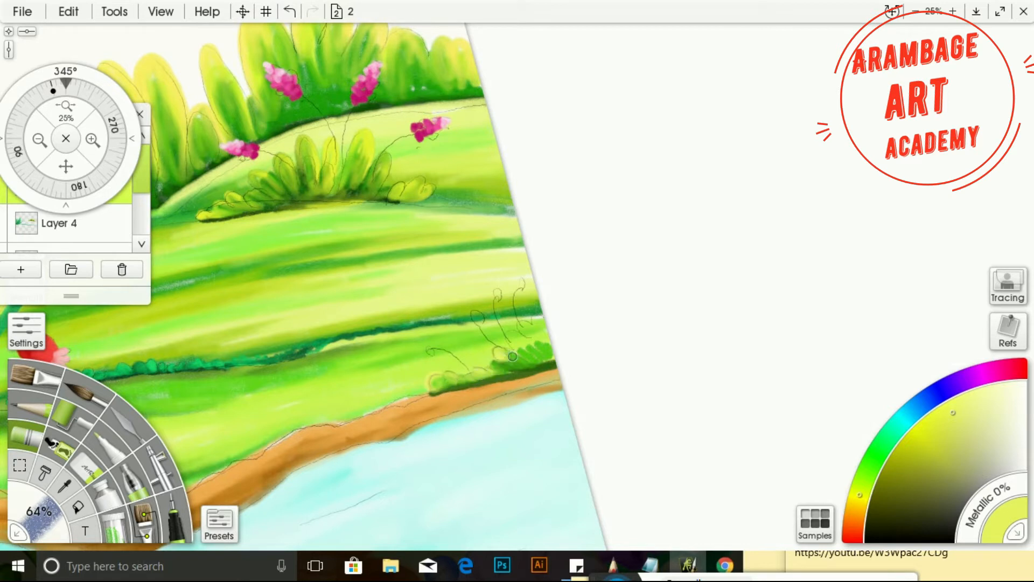
{"action": "left_click_drag", "start_coordinate": [512, 356], "coordinate": [537, 335]}
{"action": "left_click_drag", "start_coordinate": [491, 373], "coordinate": [544, 360]}
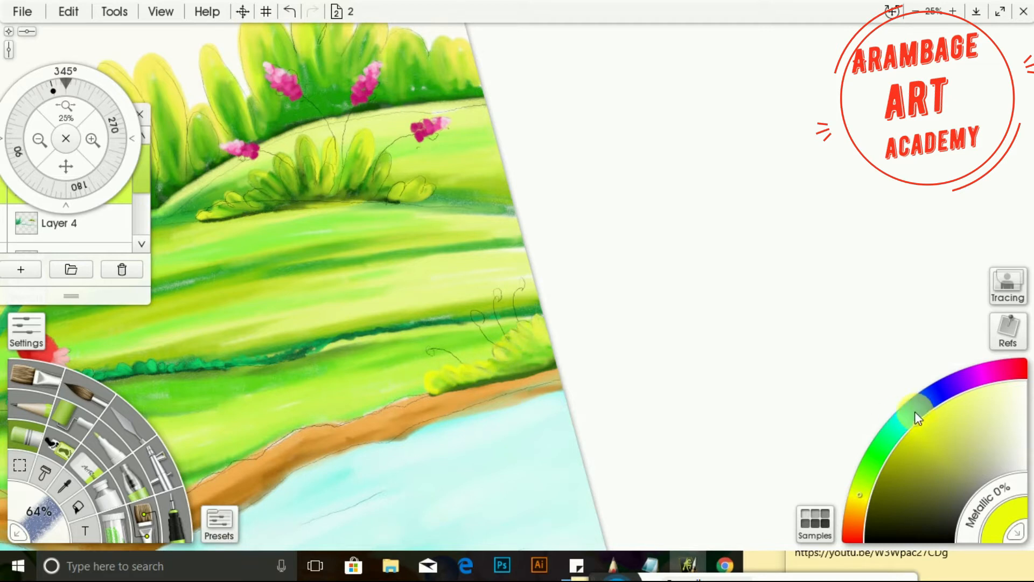
Paint round purple buds on the thin stems above the riverbank bush and highlight them with pale lilac
{"action": "left_click", "coordinate": [950, 406]}
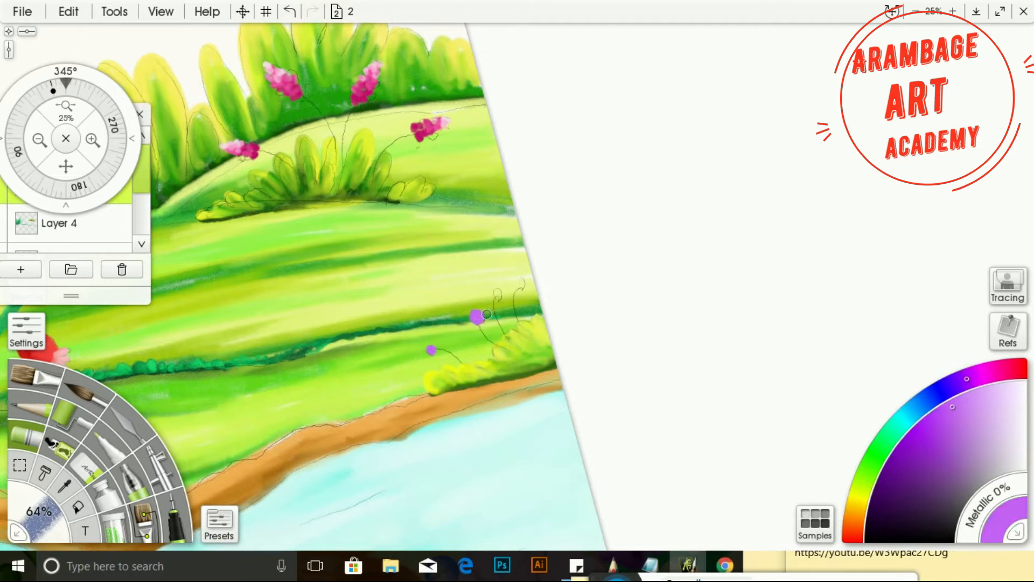
{"action": "left_click", "coordinate": [525, 281]}
{"action": "left_click", "coordinate": [993, 394]}
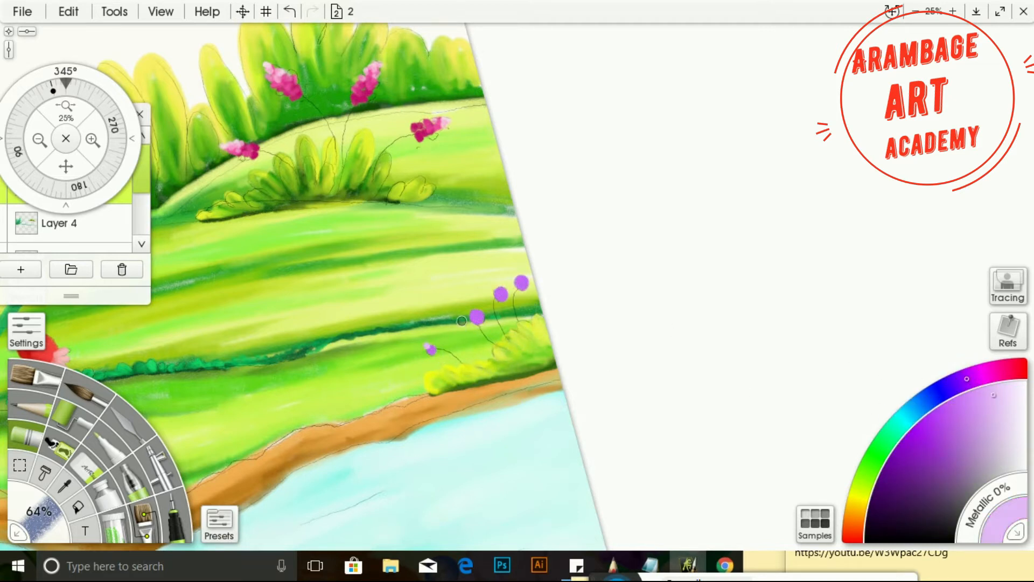
Dot small pinkish-violet flowers along the dark green hedge line crossing the lower hill
{"action": "left_click_drag", "start_coordinate": [73, 167], "coordinate": [425, 192]}
{"action": "mouse_move", "coordinate": [101, 108]}
{"action": "left_mouse_down"}
{"action": "mouse_move", "coordinate": [89, 121]}
{"action": "mouse_move", "coordinate": [120, 105]}
{"action": "left_mouse_up"}
{"action": "left_click_drag", "start_coordinate": [73, 168], "coordinate": [72, 186]}
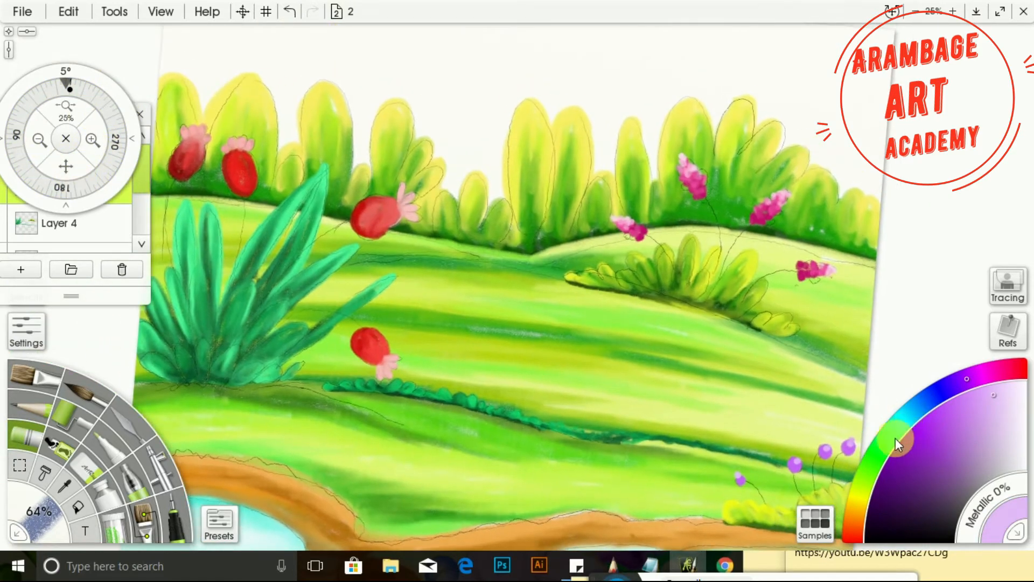
{"action": "left_click", "coordinate": [926, 429]}
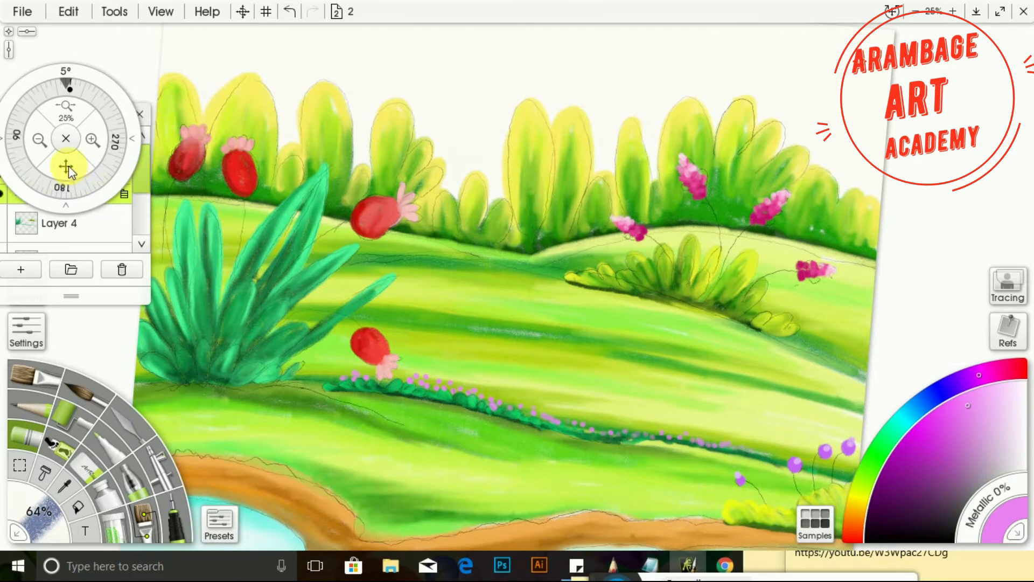
Dot small pink flowers along the hill edges on both sides of the yellow-green bush
{"action": "left_click_drag", "start_coordinate": [65, 168], "coordinate": [53, 207]}
{"action": "left_click", "coordinate": [993, 372]}
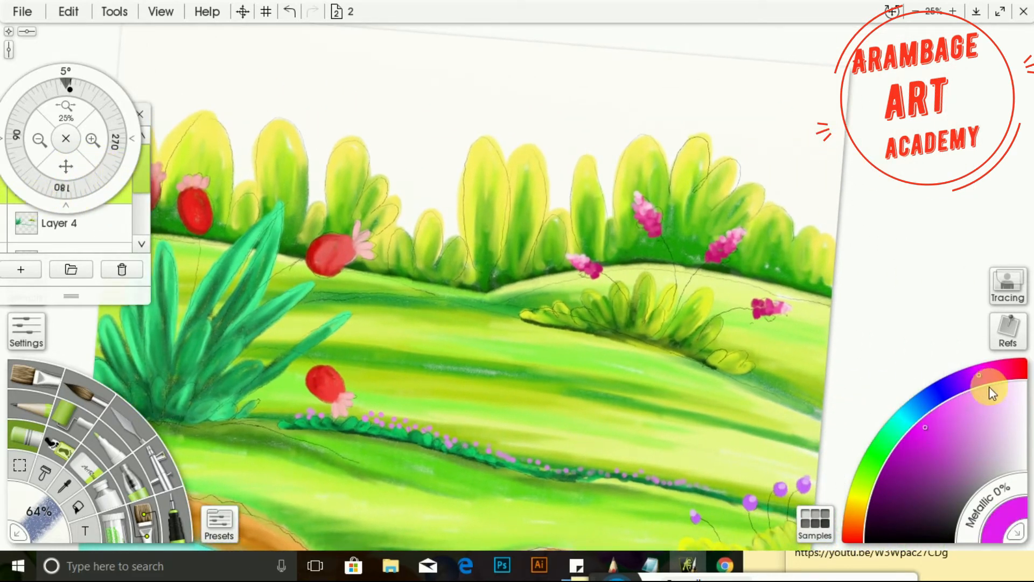
{"action": "left_click", "coordinate": [952, 409]}
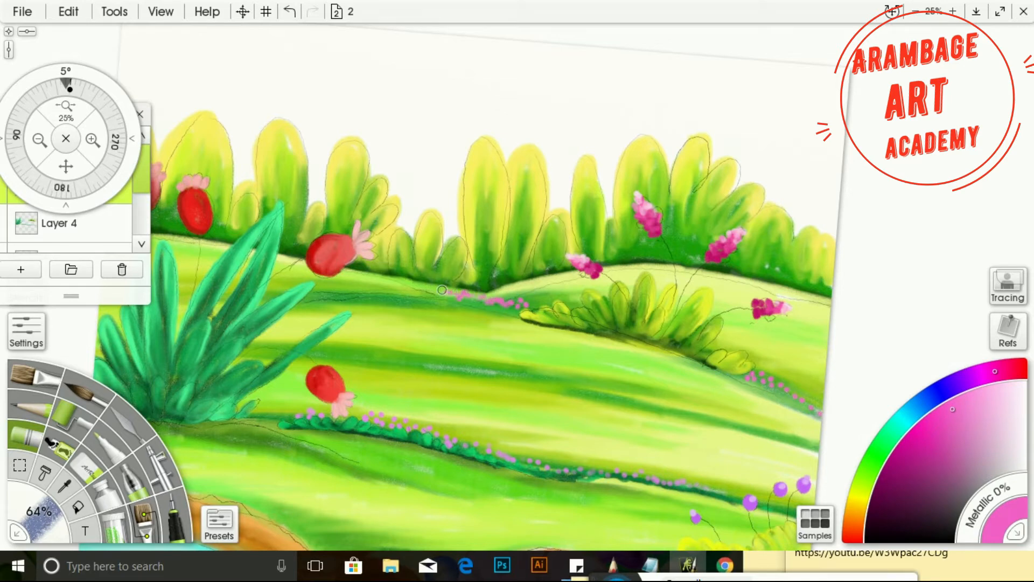
Dot deeper magenta flowers along the crest of the right hill at the foot of the background trees
{"action": "left_click", "coordinate": [39, 140]}
{"action": "left_click_drag", "start_coordinate": [66, 166], "coordinate": [78, 169]}
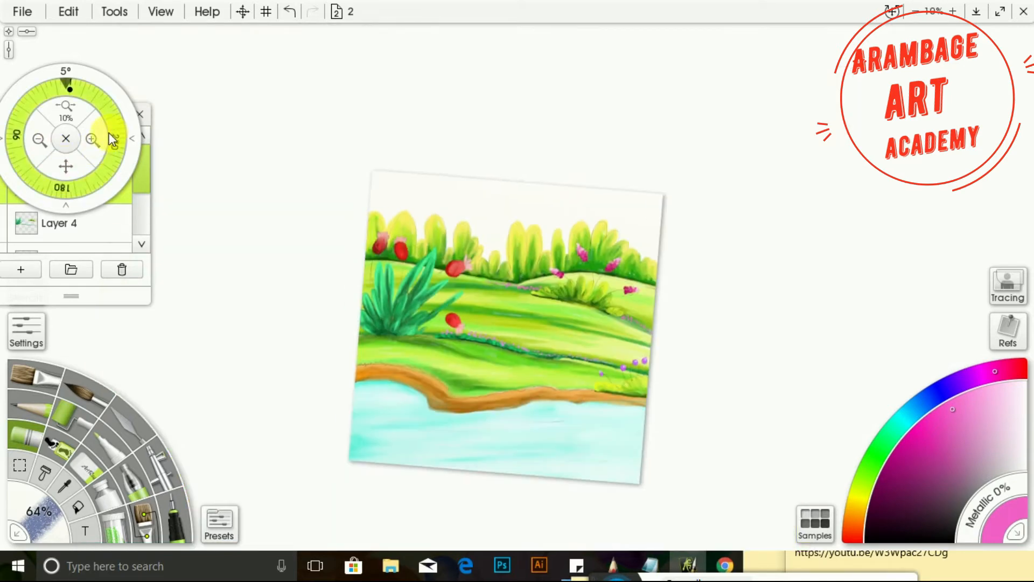
{"action": "left_click_drag", "start_coordinate": [109, 137], "coordinate": [107, 123]}
{"action": "left_click", "coordinate": [92, 141]}
{"action": "left_click_drag", "start_coordinate": [70, 167], "coordinate": [0, 233]}
{"action": "left_click", "coordinate": [700, 374], "text": "alt"}
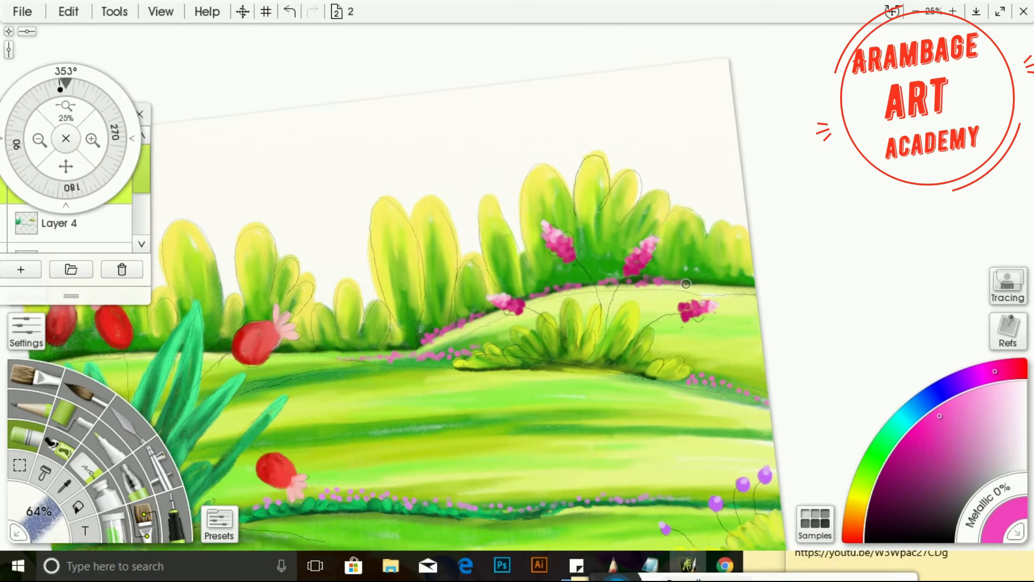
Dot small purple flowers along the foot of the background trees on the left side of the horizon
{"action": "left_click_drag", "start_coordinate": [69, 166], "coordinate": [389, 173]}
{"action": "left_click", "coordinate": [968, 377]}
{"action": "left_click", "coordinate": [969, 398]}
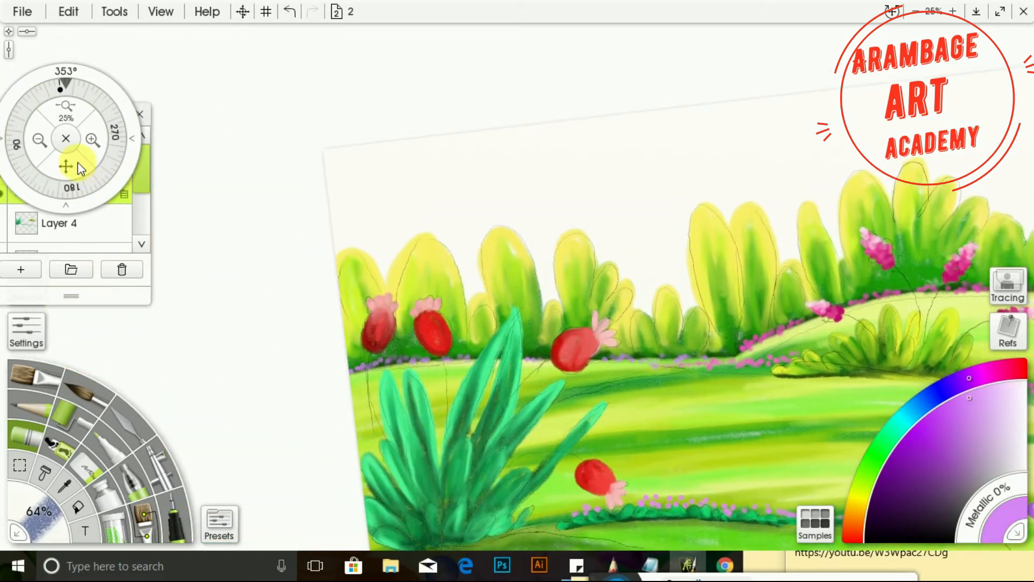
Add a new layer beneath the painted trees and set the brush size to 100%
{"action": "left_click_drag", "start_coordinate": [78, 163], "coordinate": [16, 197]}
{"action": "left_click_drag", "start_coordinate": [110, 154], "coordinate": [105, 164]}
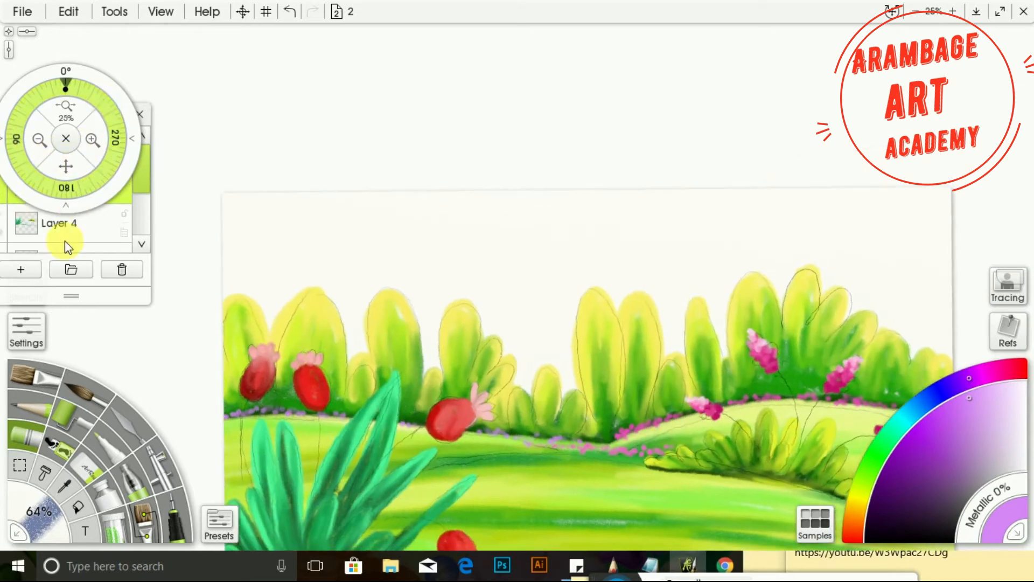
{"action": "left_click_drag", "start_coordinate": [75, 195], "coordinate": [46, 468]}
{"action": "left_click_drag", "start_coordinate": [48, 514], "coordinate": [76, 522]}
{"action": "left_click", "coordinate": [73, 140]}
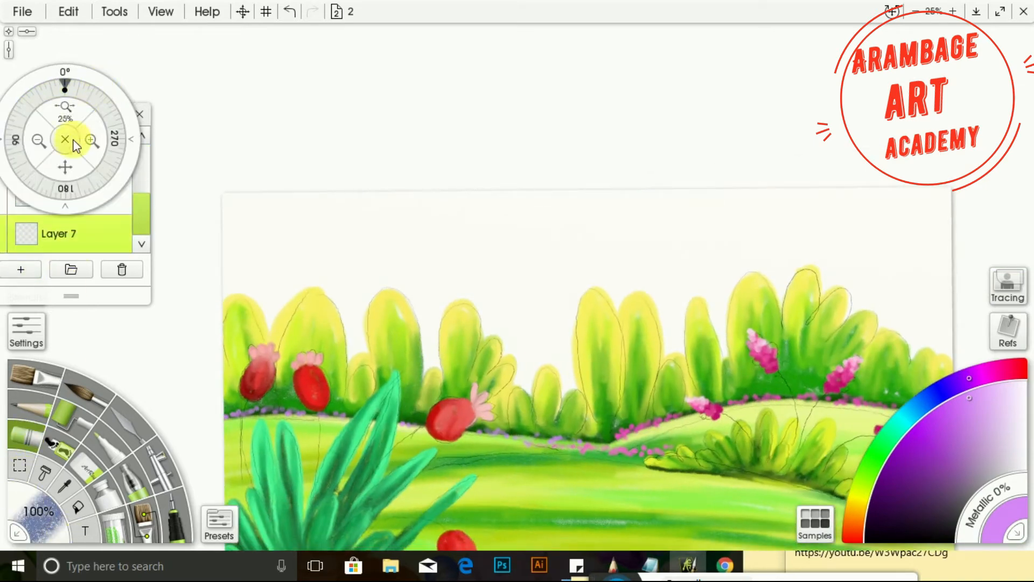
Paint turquoise sky strokes behind the background trees and extend them upward with a paler turquoise
{"action": "left_click_drag", "start_coordinate": [69, 166], "coordinate": [38, 149]}
{"action": "left_click", "coordinate": [894, 429]}
{"action": "left_click", "coordinate": [913, 434]}
{"action": "left_click_drag", "start_coordinate": [116, 140], "coordinate": [114, 135]}
{"action": "mouse_move", "coordinate": [201, 295]}
{"action": "left_mouse_down"}
{"action": "mouse_move", "coordinate": [195, 304]}
{"action": "mouse_move", "coordinate": [238, 344]}
{"action": "mouse_move", "coordinate": [430, 319]}
{"action": "mouse_move", "coordinate": [521, 384]}
{"action": "mouse_move", "coordinate": [644, 268]}
{"action": "mouse_move", "coordinate": [813, 237]}
{"action": "mouse_move", "coordinate": [930, 328]}
{"action": "left_mouse_up"}
{"action": "left_click", "coordinate": [981, 399]}
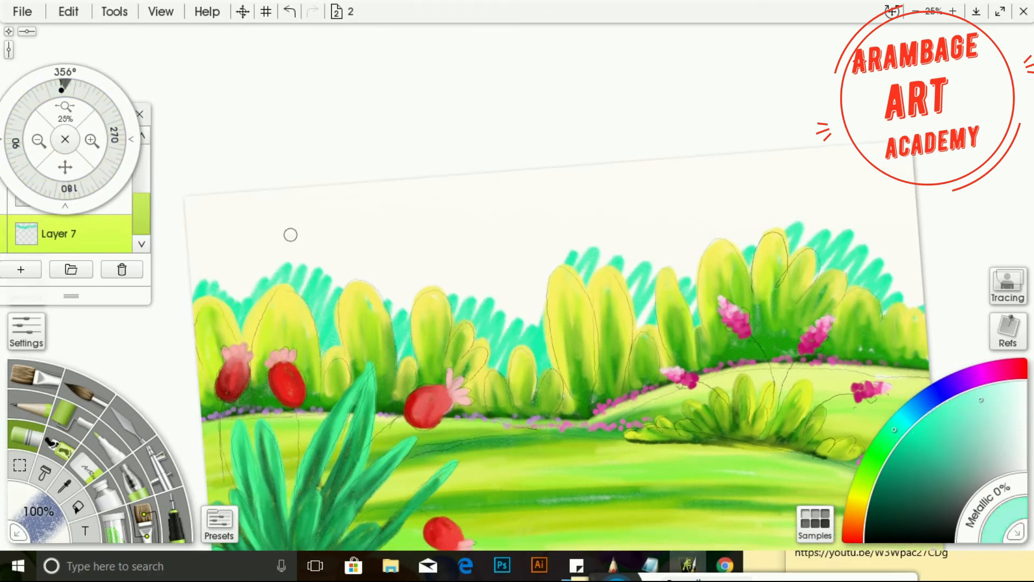
{"action": "mouse_move", "coordinate": [198, 280]}
{"action": "left_mouse_down"}
{"action": "mouse_move", "coordinate": [269, 253]}
{"action": "mouse_move", "coordinate": [373, 257]}
{"action": "mouse_move", "coordinate": [446, 292]}
{"action": "mouse_move", "coordinate": [485, 280]}
{"action": "mouse_move", "coordinate": [539, 312]}
{"action": "mouse_move", "coordinate": [568, 250]}
{"action": "mouse_move", "coordinate": [642, 240]}
{"action": "mouse_move", "coordinate": [703, 253]}
{"action": "mouse_move", "coordinate": [667, 286]}
{"action": "mouse_move", "coordinate": [787, 225]}
{"action": "mouse_move", "coordinate": [870, 224]}
{"action": "mouse_move", "coordinate": [909, 305]}
{"action": "left_mouse_up"}
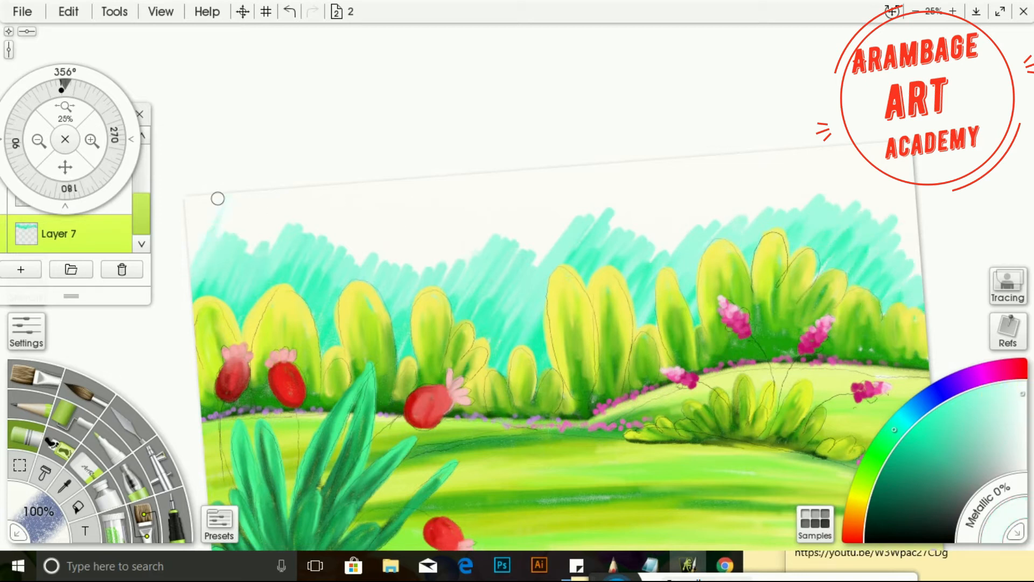
Fill the upper sky with near-white turquoise and blend it into the strokes behind the trees, enlarging the brush to 249%
{"action": "mouse_move", "coordinate": [218, 198]}
{"action": "left_mouse_down"}
{"action": "mouse_move", "coordinate": [169, 254]}
{"action": "mouse_move", "coordinate": [217, 272]}
{"action": "mouse_move", "coordinate": [227, 213]}
{"action": "left_mouse_up"}
{"action": "mouse_move", "coordinate": [270, 249]}
{"action": "left_mouse_down"}
{"action": "mouse_move", "coordinate": [328, 179]}
{"action": "mouse_move", "coordinate": [313, 234]}
{"action": "mouse_move", "coordinate": [377, 174]}
{"action": "mouse_move", "coordinate": [349, 273]}
{"action": "mouse_move", "coordinate": [350, 248]}
{"action": "left_mouse_up"}
{"action": "key", "text": "bracketright"}
{"action": "key", "text": "bracketright"}
{"action": "key", "text": "bracketright"}
{"action": "key", "text": "bracketright"}
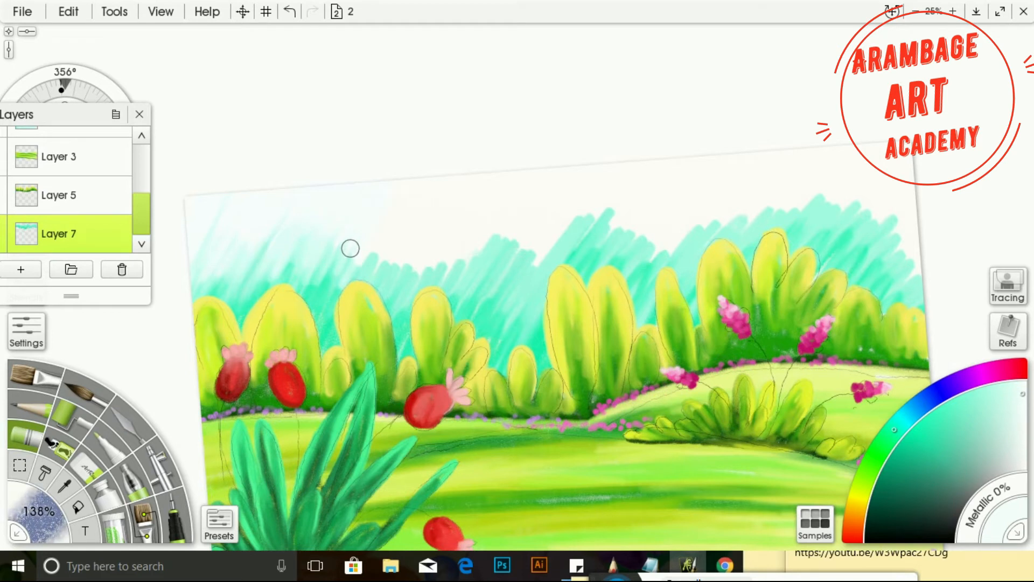
{"action": "mouse_move", "coordinate": [350, 248]}
{"action": "left_mouse_down"}
{"action": "mouse_move", "coordinate": [279, 271]}
{"action": "mouse_move", "coordinate": [282, 303]}
{"action": "mouse_move", "coordinate": [204, 276]}
{"action": "mouse_move", "coordinate": [212, 246]}
{"action": "mouse_move", "coordinate": [162, 229]}
{"action": "mouse_move", "coordinate": [209, 270]}
{"action": "left_mouse_up"}
{"action": "mouse_move", "coordinate": [473, 283]}
{"action": "left_mouse_down"}
{"action": "mouse_move", "coordinate": [506, 259]}
{"action": "mouse_move", "coordinate": [334, 242]}
{"action": "left_mouse_up"}
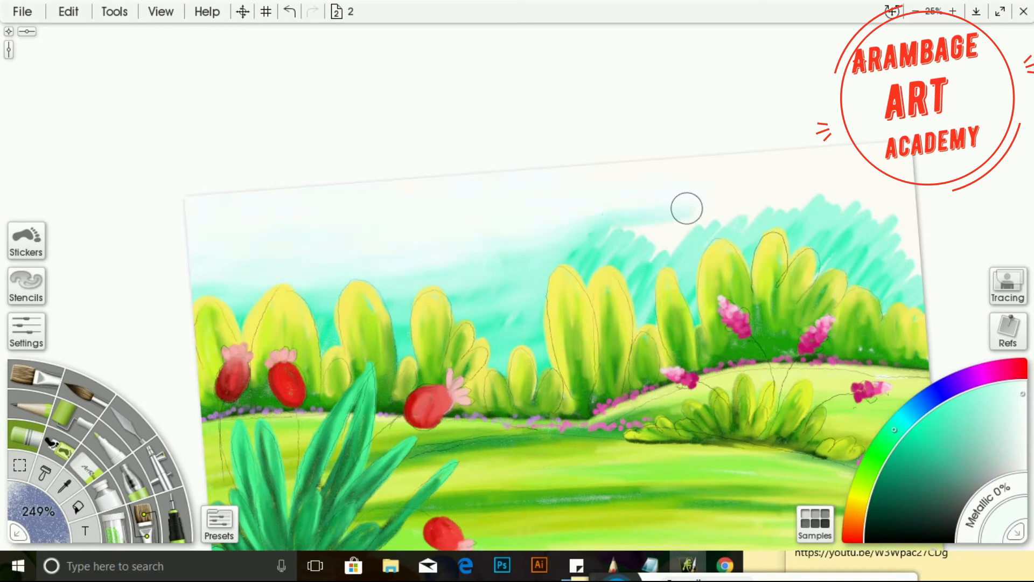
{"action": "mouse_move", "coordinate": [686, 208]}
{"action": "left_mouse_down"}
{"action": "mouse_move", "coordinate": [553, 286]}
{"action": "mouse_move", "coordinate": [749, 299]}
{"action": "mouse_move", "coordinate": [729, 255]}
{"action": "mouse_move", "coordinate": [633, 230]}
{"action": "left_mouse_up"}
{"action": "mouse_move", "coordinate": [904, 175]}
{"action": "left_mouse_down"}
{"action": "mouse_move", "coordinate": [905, 299]}
{"action": "mouse_move", "coordinate": [912, 247]}
{"action": "mouse_move", "coordinate": [782, 274]}
{"action": "left_mouse_up"}
Paint deeper turquoise along the water's edge beneath the brown riverbank on Layer 2
{"action": "left_click", "coordinate": [39, 141]}
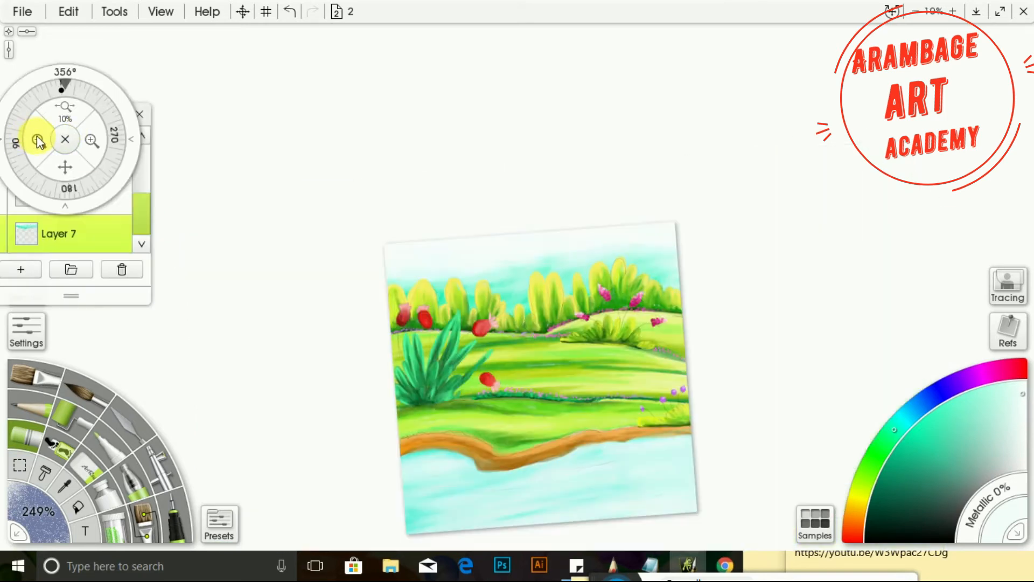
{"action": "left_click", "coordinate": [92, 142]}
{"action": "left_click_drag", "start_coordinate": [141, 211], "coordinate": [137, 172]}
{"action": "left_click", "coordinate": [81, 233]}
{"action": "left_click_drag", "start_coordinate": [69, 166], "coordinate": [89, 73]}
{"action": "left_click_drag", "start_coordinate": [64, 166], "coordinate": [90, 65]}
{"action": "left_click", "coordinate": [916, 438]}
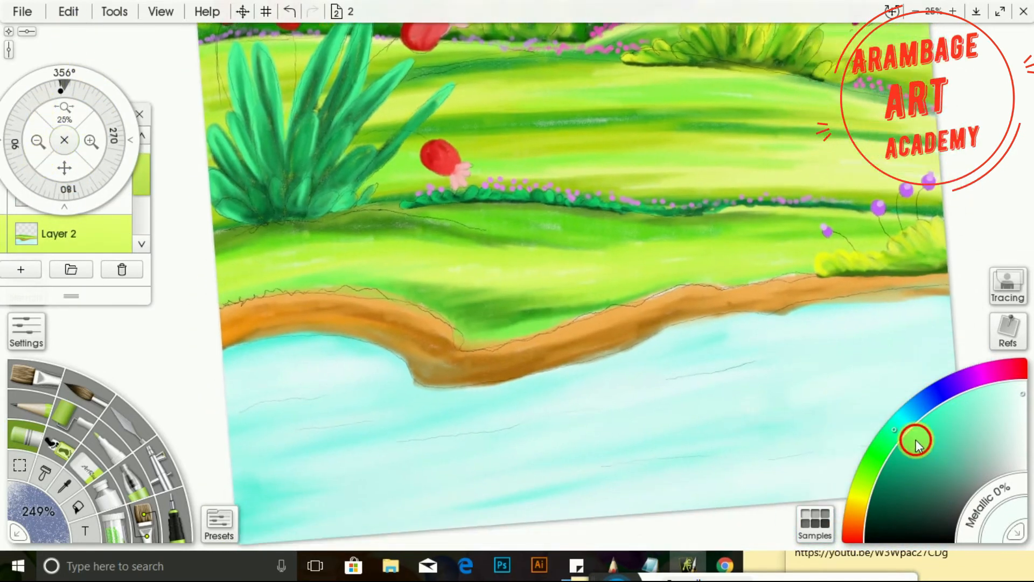
{"action": "mouse_move", "coordinate": [233, 358]}
{"action": "left_mouse_down"}
{"action": "mouse_move", "coordinate": [311, 348]}
{"action": "mouse_move", "coordinate": [365, 360]}
{"action": "mouse_move", "coordinate": [377, 362]}
{"action": "mouse_move", "coordinate": [258, 365]}
{"action": "mouse_move", "coordinate": [390, 379]}
{"action": "mouse_move", "coordinate": [280, 383]}
{"action": "mouse_move", "coordinate": [400, 385]}
{"action": "mouse_move", "coordinate": [451, 399]}
{"action": "mouse_move", "coordinate": [413, 421]}
{"action": "mouse_move", "coordinate": [758, 331]}
{"action": "mouse_move", "coordinate": [636, 357]}
{"action": "mouse_move", "coordinate": [941, 302]}
{"action": "mouse_move", "coordinate": [818, 315]}
{"action": "mouse_move", "coordinate": [433, 419]}
{"action": "left_mouse_up"}
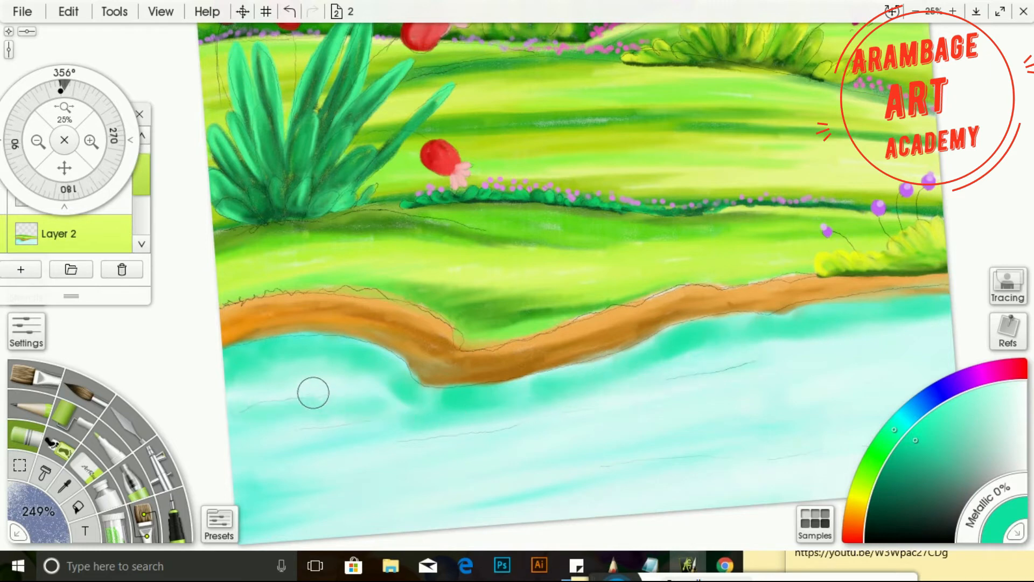
Shade the water directly below the riverbank with a darker teal
{"action": "left_click", "coordinate": [38, 141]}
{"action": "left_click_drag", "start_coordinate": [103, 112], "coordinate": [106, 114]}
{"action": "left_click_drag", "start_coordinate": [915, 440], "coordinate": [895, 470]}
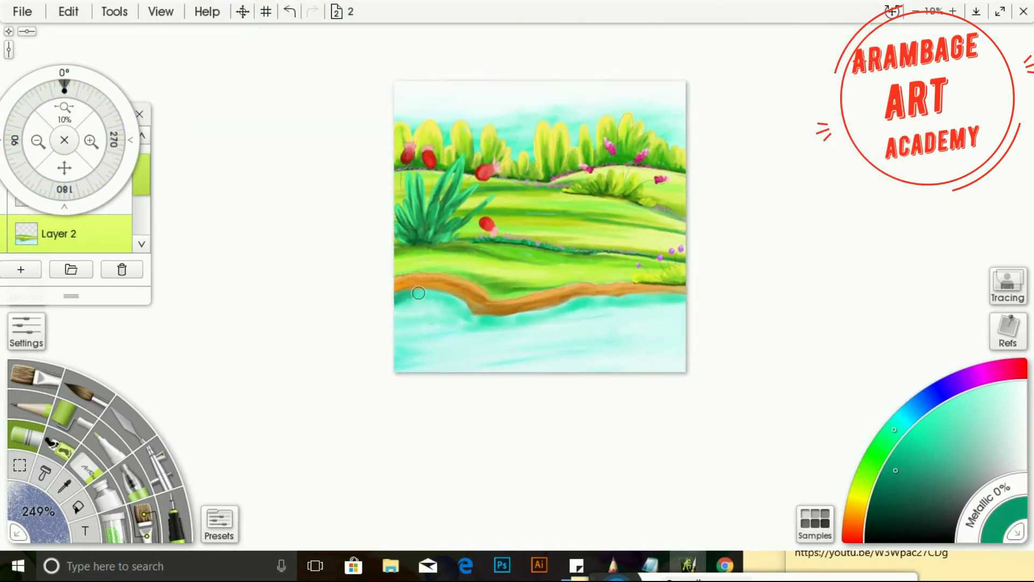
{"action": "left_click", "coordinate": [91, 141]}
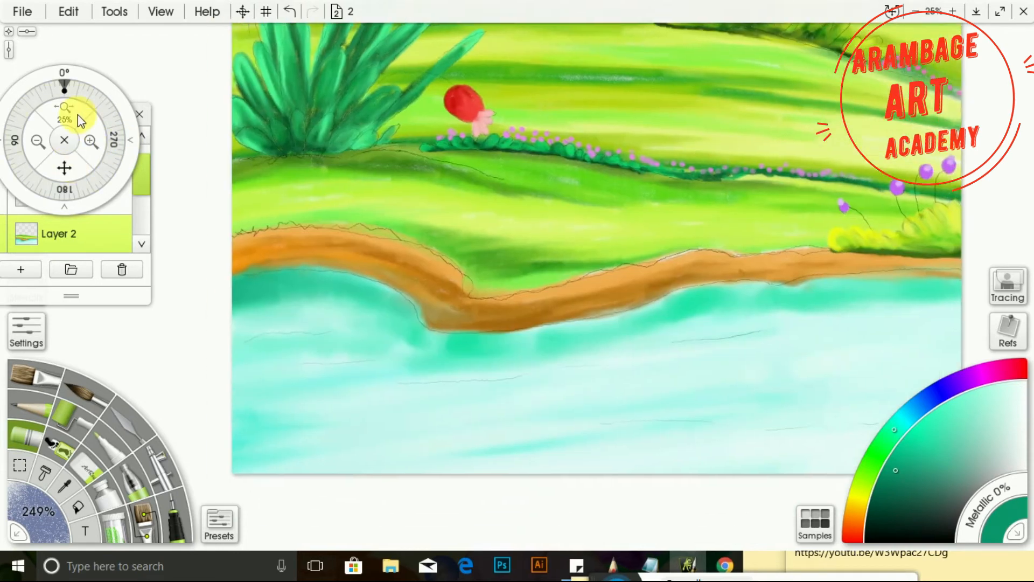
{"action": "left_click", "coordinate": [38, 141]}
{"action": "left_click", "coordinate": [91, 141]}
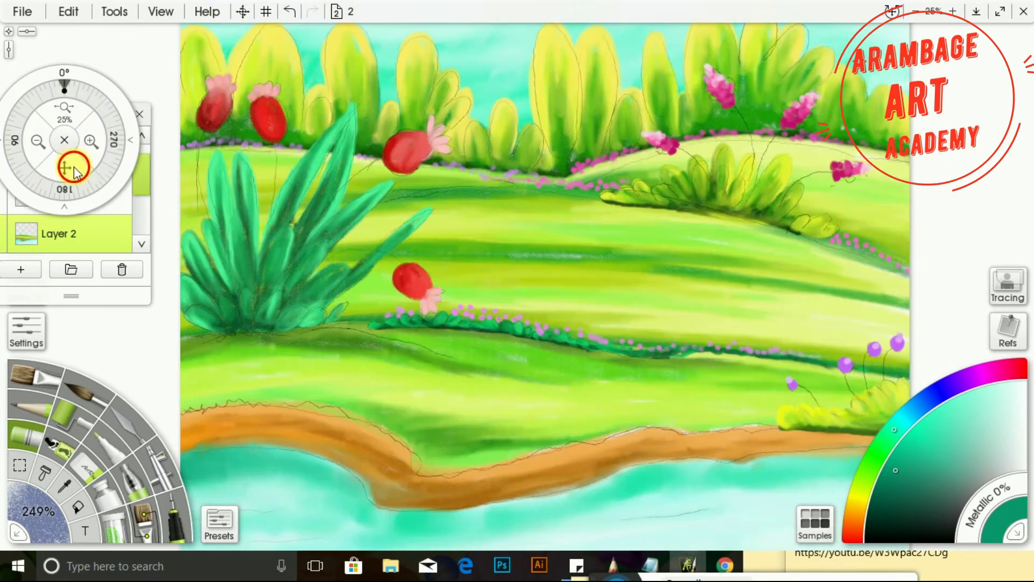
{"action": "mouse_move", "coordinate": [397, 413]}
{"action": "left_mouse_down"}
{"action": "mouse_move", "coordinate": [332, 365]}
{"action": "mouse_move", "coordinate": [424, 413]}
{"action": "mouse_move", "coordinate": [530, 415]}
{"action": "mouse_move", "coordinate": [378, 408]}
{"action": "mouse_move", "coordinate": [400, 396]}
{"action": "mouse_move", "coordinate": [519, 418]}
{"action": "mouse_move", "coordinate": [676, 374]}
{"action": "left_mouse_up"}
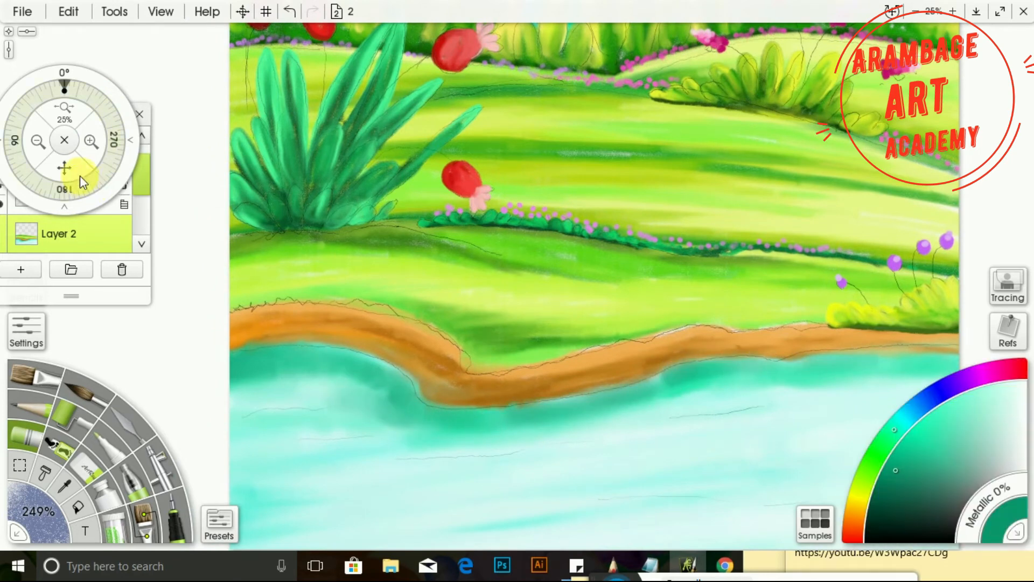
Deepen the dark teal shadow along the whole bank and brush brighter turquoise bands across the lower water
{"action": "left_click_drag", "start_coordinate": [80, 178], "coordinate": [0, 153]}
{"action": "mouse_move", "coordinate": [579, 359]}
{"action": "left_mouse_down"}
{"action": "mouse_move", "coordinate": [800, 339]}
{"action": "mouse_move", "coordinate": [304, 393]}
{"action": "mouse_move", "coordinate": [281, 353]}
{"action": "mouse_move", "coordinate": [185, 364]}
{"action": "mouse_move", "coordinate": [244, 374]}
{"action": "mouse_move", "coordinate": [173, 393]}
{"action": "mouse_move", "coordinate": [523, 410]}
{"action": "mouse_move", "coordinate": [608, 373]}
{"action": "mouse_move", "coordinate": [846, 367]}
{"action": "left_mouse_up"}
{"action": "left_click_drag", "start_coordinate": [310, 398], "coordinate": [851, 398]}
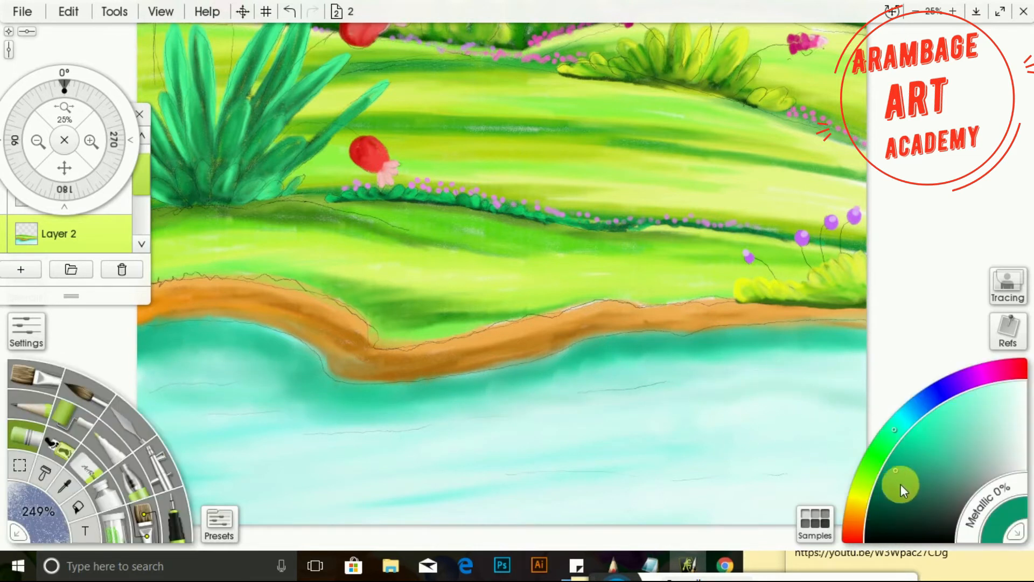
{"action": "left_click", "coordinate": [924, 440]}
{"action": "mouse_move", "coordinate": [371, 511]}
{"action": "left_mouse_down"}
{"action": "mouse_move", "coordinate": [213, 513]}
{"action": "mouse_move", "coordinate": [277, 489]}
{"action": "mouse_move", "coordinate": [478, 519]}
{"action": "mouse_move", "coordinate": [835, 512]}
{"action": "mouse_move", "coordinate": [404, 510]}
{"action": "mouse_move", "coordinate": [774, 494]}
{"action": "mouse_move", "coordinate": [576, 478]}
{"action": "left_mouse_up"}
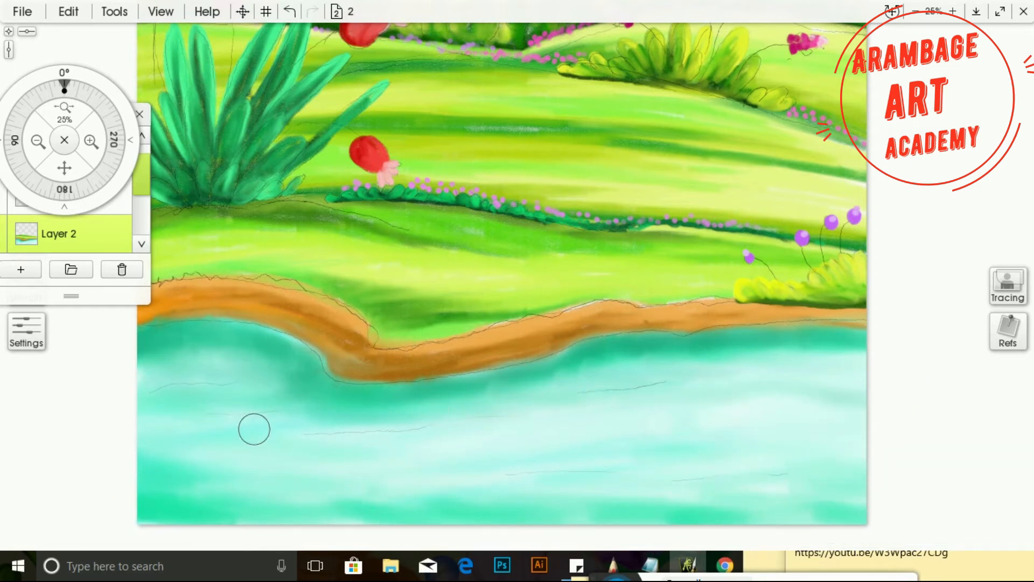
Set up a speckled spray brush at 100% size in dark green on Layer 5, the background trees' layer
{"action": "left_click_drag", "start_coordinate": [65, 167], "coordinate": [168, 330]}
{"action": "left_click", "coordinate": [41, 271]}
{"action": "left_click_drag", "start_coordinate": [60, 229], "coordinate": [81, 132]}
{"action": "left_click", "coordinate": [28, 409]}
{"action": "left_click_drag", "start_coordinate": [27, 486], "coordinate": [46, 509]}
{"action": "left_click", "coordinate": [96, 102]}
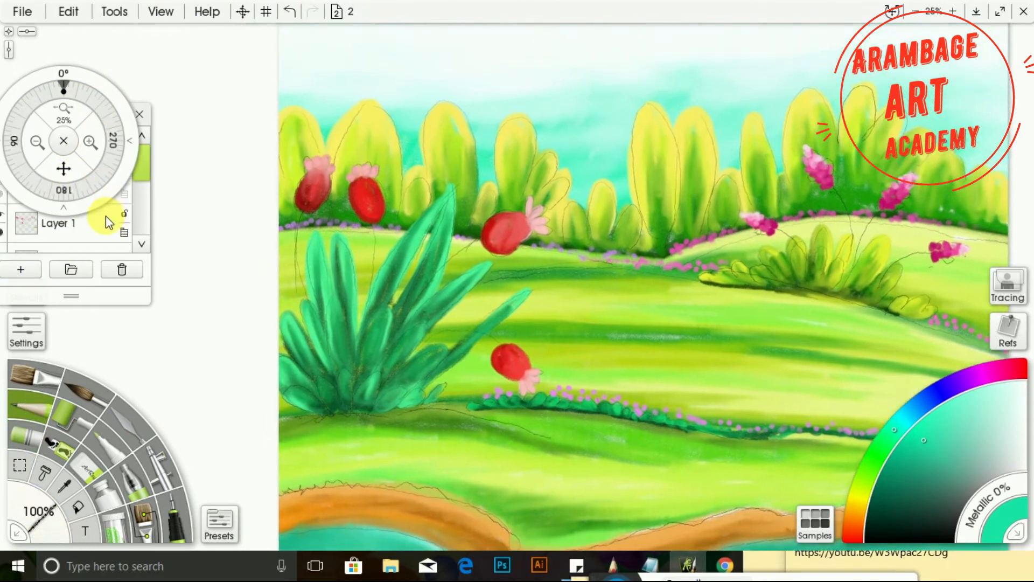
{"action": "left_click", "coordinate": [56, 467]}
{"action": "left_click_drag", "start_coordinate": [880, 480], "coordinate": [866, 477]}
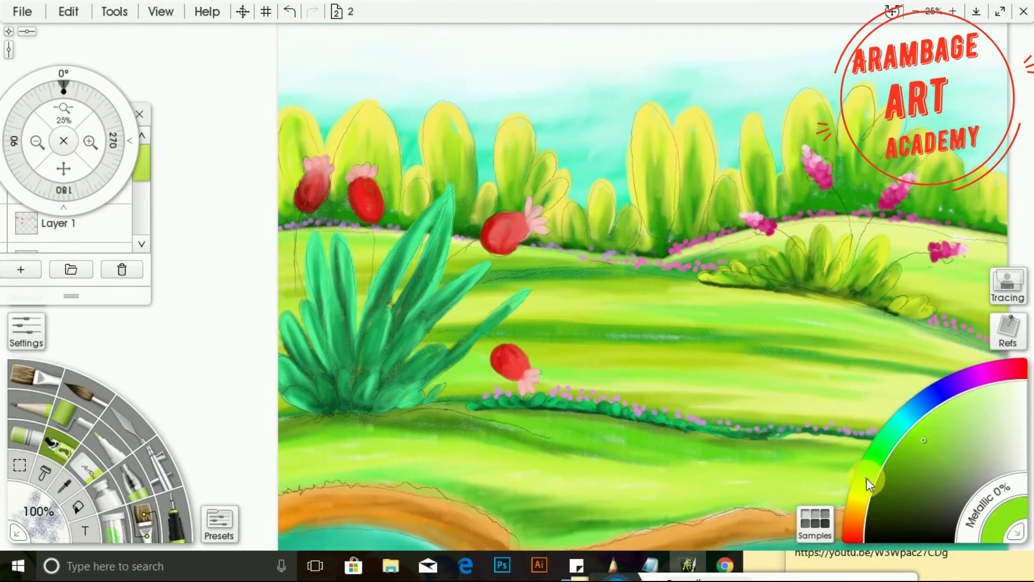
{"action": "left_click", "coordinate": [142, 166]}
{"action": "left_click_drag", "start_coordinate": [143, 168], "coordinate": [141, 215]}
{"action": "left_click", "coordinate": [108, 197]}
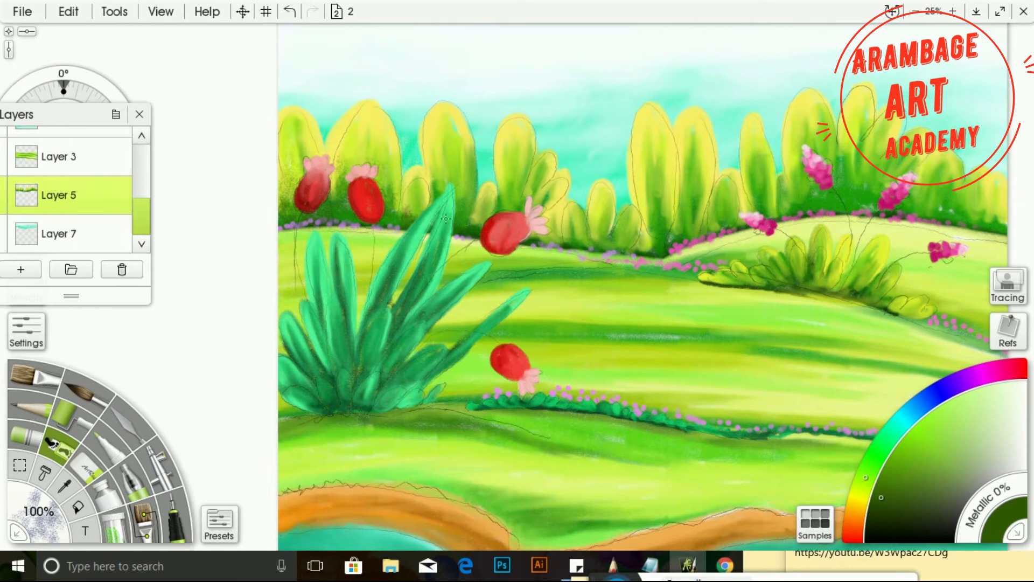
Speckle dark green texture over the lower parts of the background trees across the horizon
{"action": "left_click_drag", "start_coordinate": [508, 190], "coordinate": [512, 167]}
{"action": "left_click", "coordinate": [535, 219]}
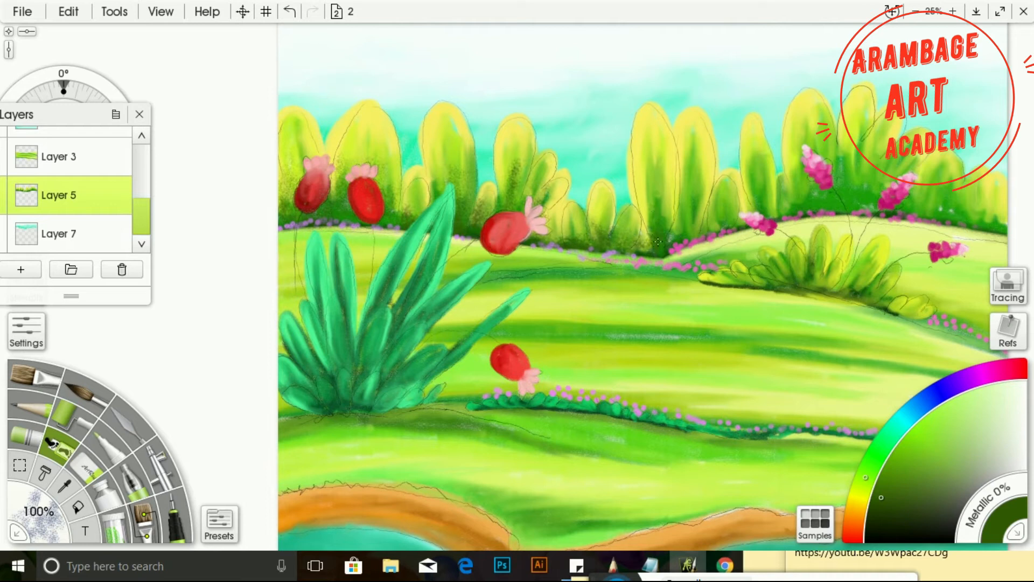
{"action": "mouse_move", "coordinate": [657, 242]}
{"action": "left_mouse_down"}
{"action": "mouse_move", "coordinate": [690, 199]}
{"action": "mouse_move", "coordinate": [712, 236]}
{"action": "mouse_move", "coordinate": [738, 224]}
{"action": "mouse_move", "coordinate": [752, 190]}
{"action": "left_mouse_up"}
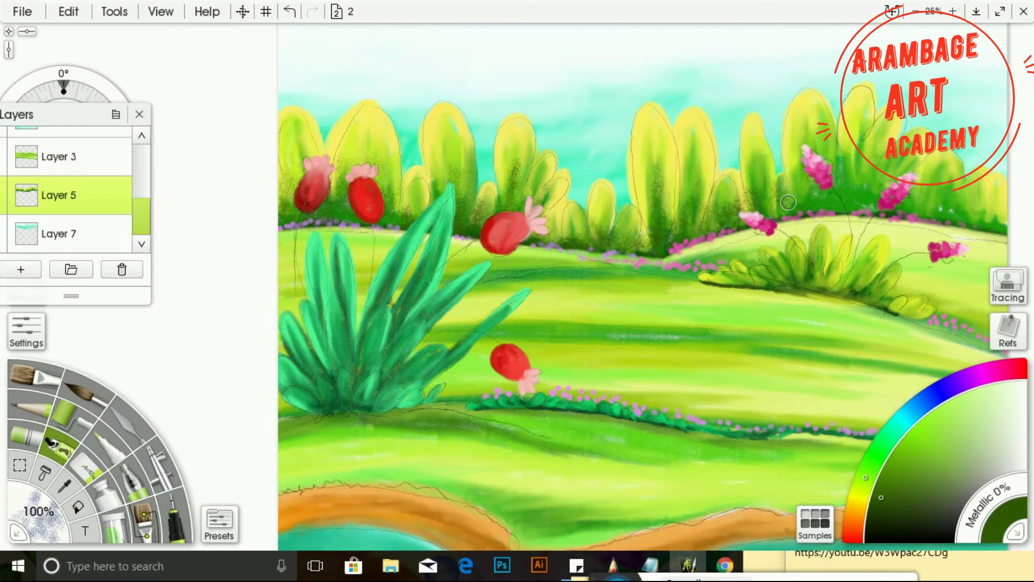
{"action": "left_click", "coordinate": [821, 179]}
{"action": "left_click_drag", "start_coordinate": [832, 193], "coordinate": [867, 200]}
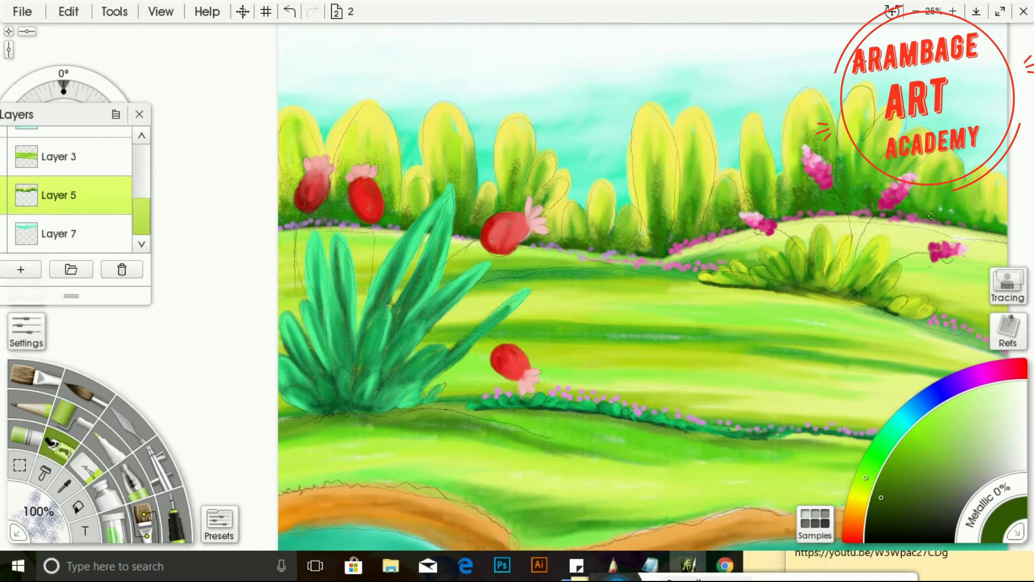
Speckle pale yellow highlights over the upper parts of the background trees
{"action": "left_click_drag", "start_coordinate": [862, 480], "coordinate": [858, 497]}
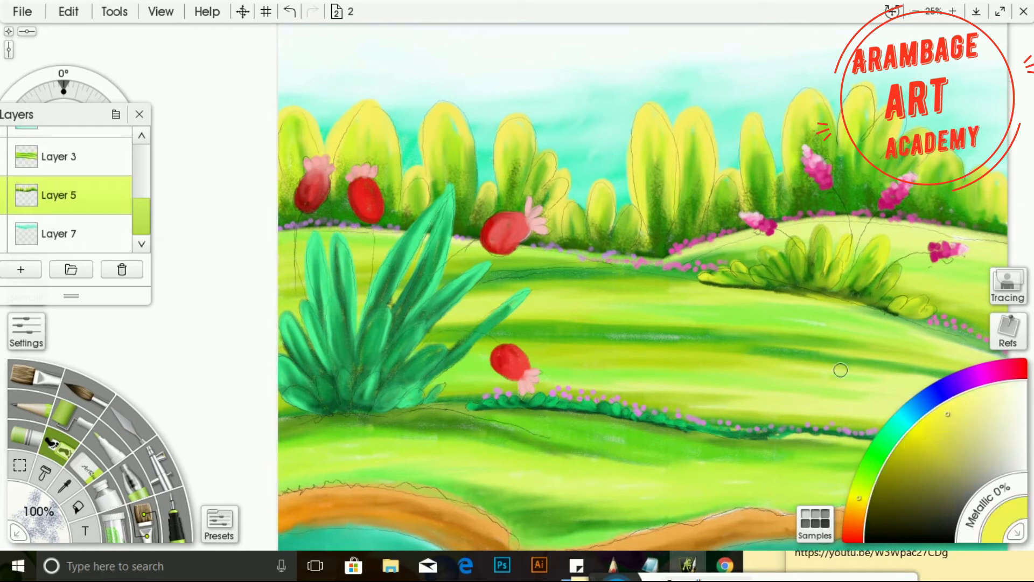
{"action": "left_click", "coordinate": [990, 398]}
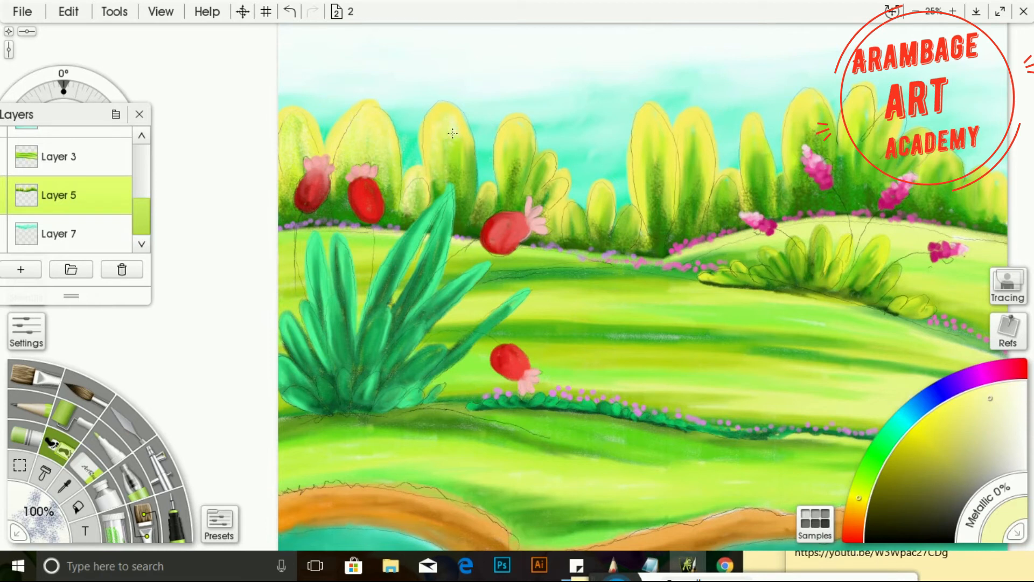
{"action": "left_click_drag", "start_coordinate": [452, 133], "coordinate": [469, 185]}
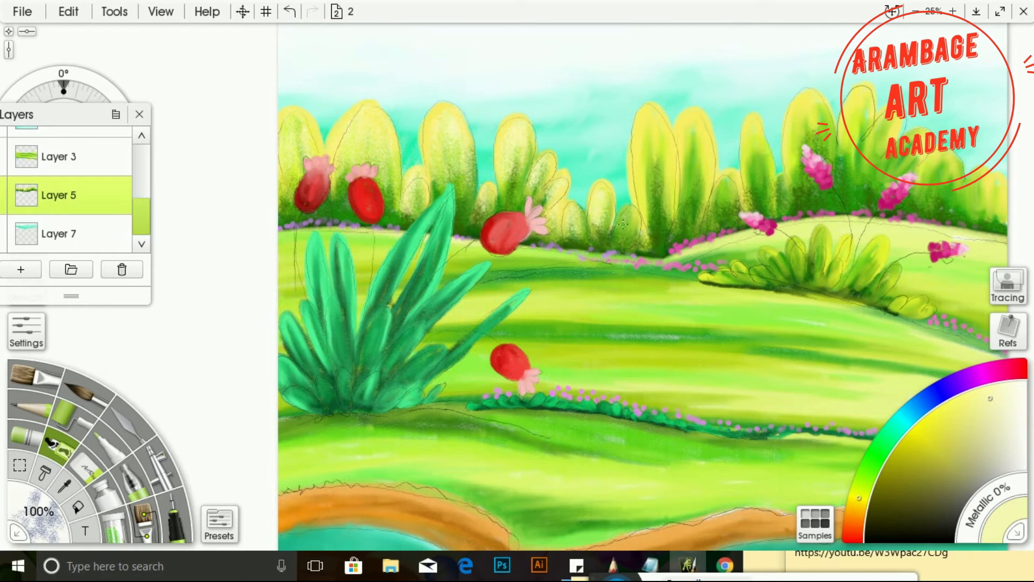
{"action": "mouse_move", "coordinate": [623, 223]}
{"action": "left_mouse_down"}
{"action": "mouse_move", "coordinate": [646, 237]}
{"action": "mouse_move", "coordinate": [666, 206]}
{"action": "left_mouse_up"}
{"action": "mouse_move", "coordinate": [689, 167]}
{"action": "left_mouse_down"}
{"action": "mouse_move", "coordinate": [702, 185]}
{"action": "mouse_move", "coordinate": [811, 101]}
{"action": "mouse_move", "coordinate": [867, 102]}
{"action": "left_mouse_up"}
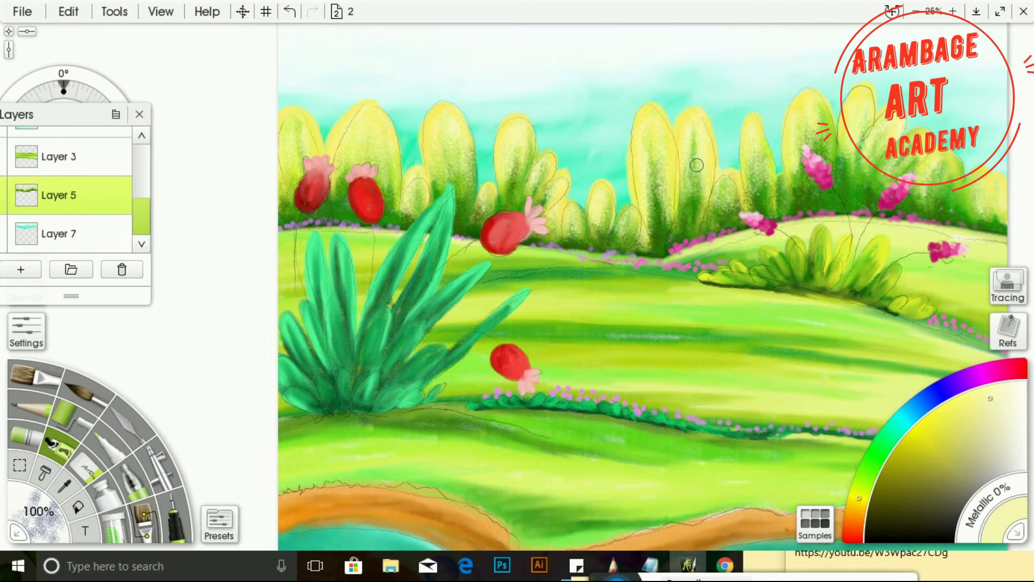
Speckle dark green along the shadow bands of the middle hills and add bright green texture to their slopes
{"action": "left_click", "coordinate": [102, 78]}
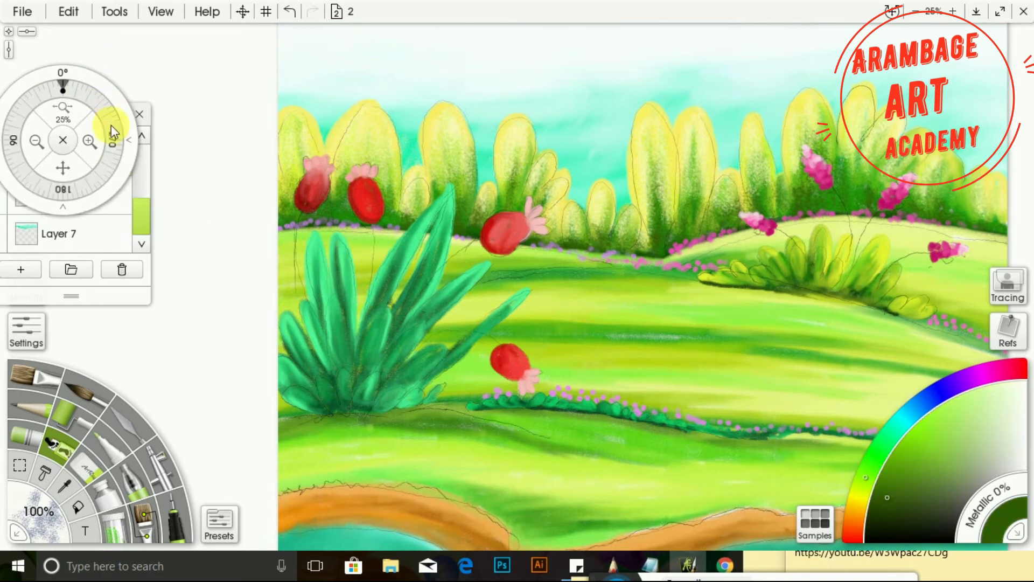
{"action": "left_click_drag", "start_coordinate": [112, 132], "coordinate": [111, 124]}
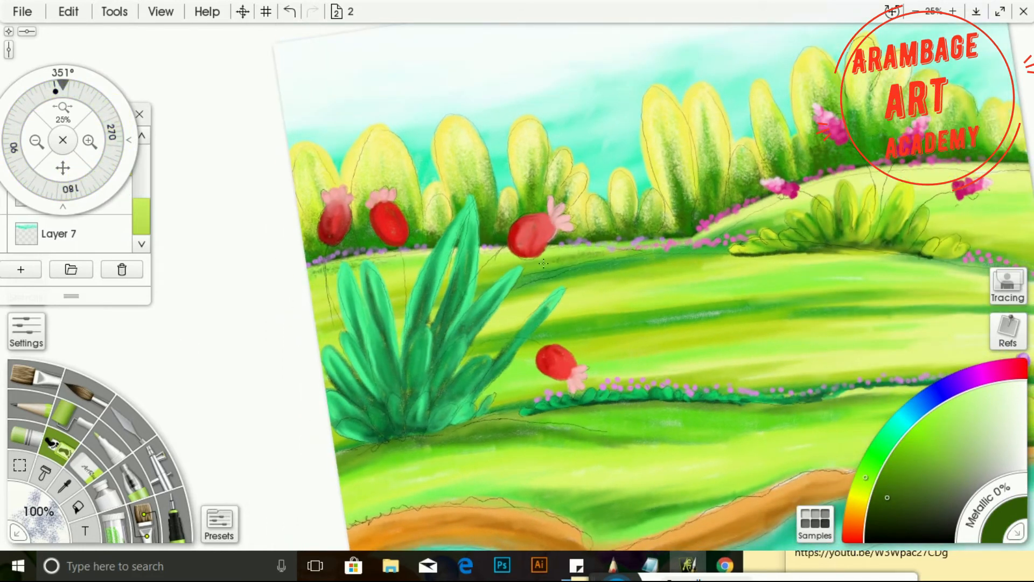
{"action": "left_click_drag", "start_coordinate": [543, 263], "coordinate": [695, 249]}
{"action": "left_click_drag", "start_coordinate": [292, 320], "coordinate": [226, 231]}
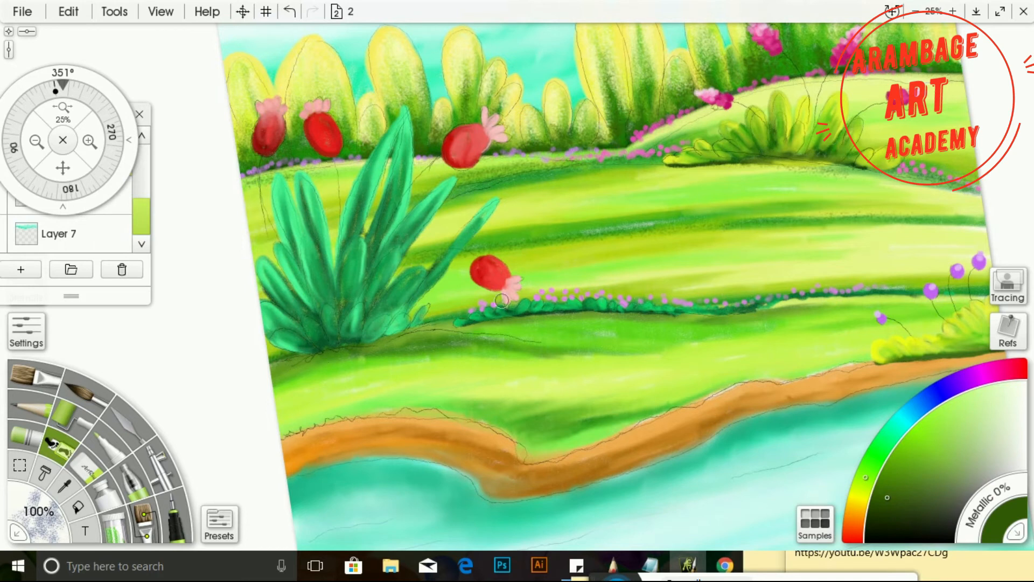
{"action": "left_click_drag", "start_coordinate": [502, 300], "coordinate": [754, 291]}
{"action": "left_click", "coordinate": [505, 206], "text": "alt"}
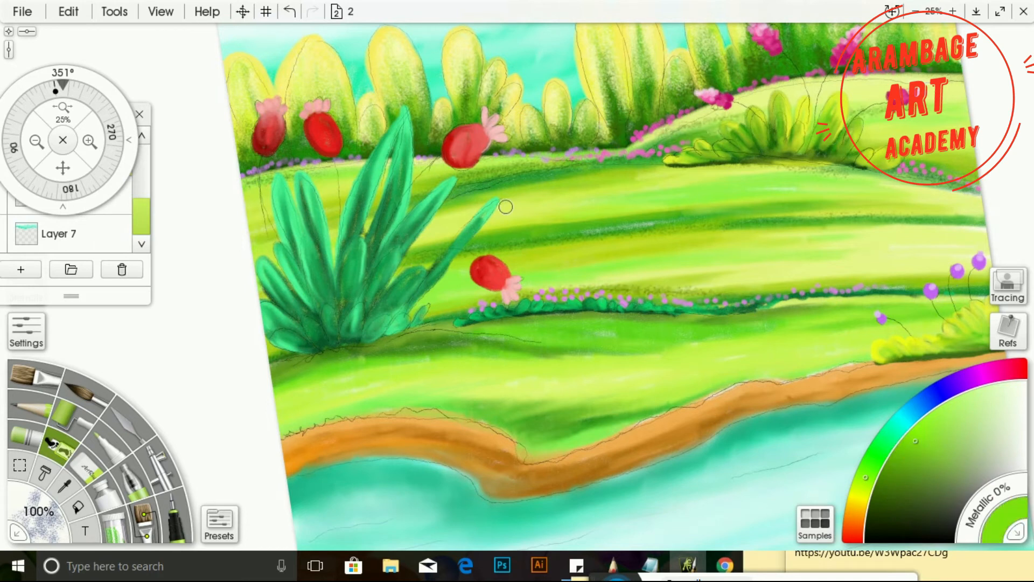
{"action": "left_click_drag", "start_coordinate": [278, 253], "coordinate": [584, 210]}
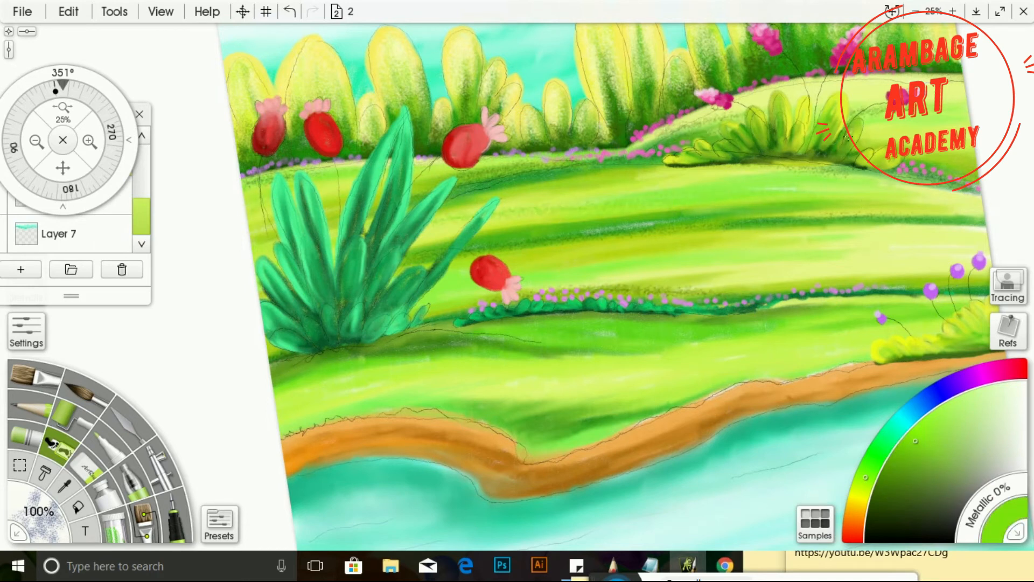
Speckle pale yellow highlights along the light bands of the middle hills
{"action": "left_click", "coordinate": [860, 497]}
{"action": "left_click", "coordinate": [983, 398]}
{"action": "left_click_drag", "start_coordinate": [520, 189], "coordinate": [704, 172]}
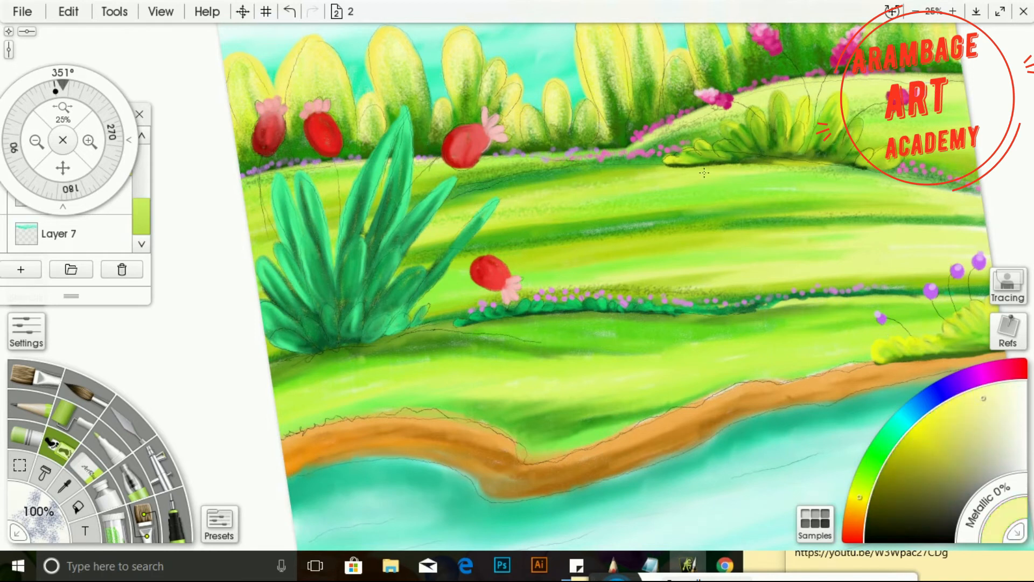
{"action": "left_click_drag", "start_coordinate": [771, 210], "coordinate": [802, 247]}
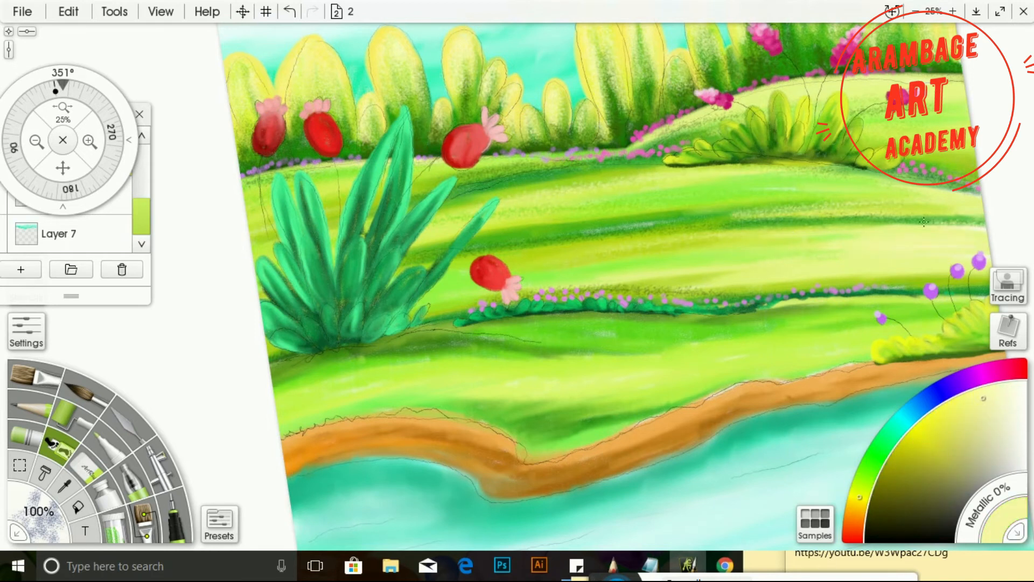
{"action": "left_click_drag", "start_coordinate": [616, 228], "coordinate": [719, 194]}
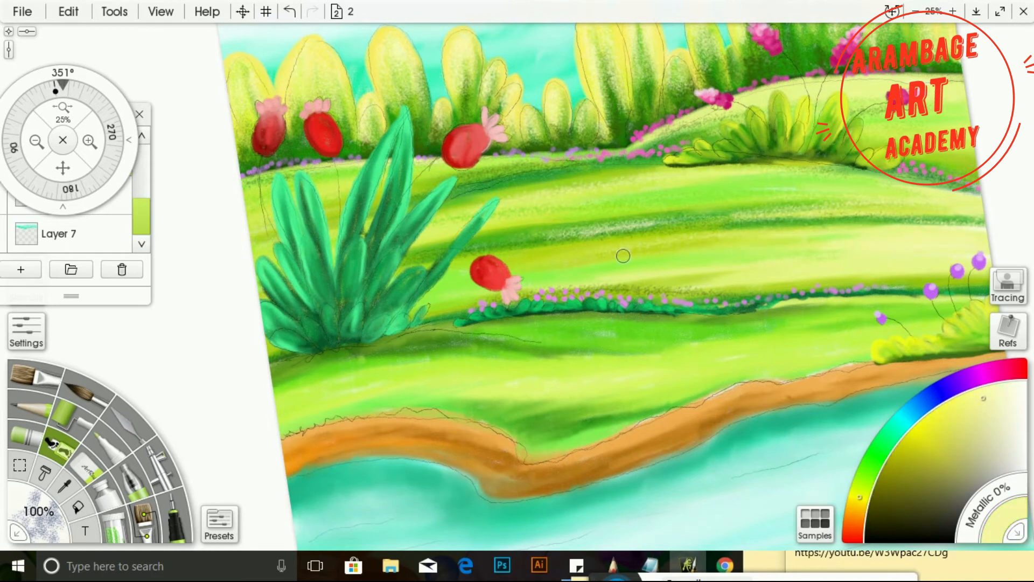
Speckle dark green grass texture along the foreground hill's contours and the upper edge of the riverbank on Layer 2
{"action": "left_click", "coordinate": [138, 213]}
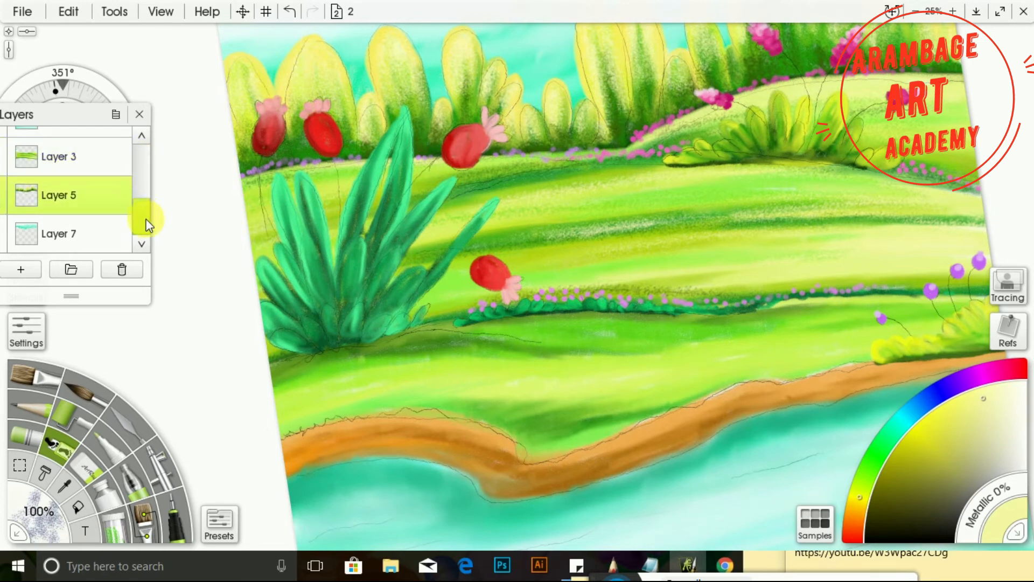
{"action": "left_click_drag", "start_coordinate": [146, 220], "coordinate": [146, 197]}
{"action": "left_click", "coordinate": [102, 190]}
{"action": "left_click", "coordinate": [871, 463]}
{"action": "left_click", "coordinate": [884, 494]}
{"action": "mouse_move", "coordinate": [321, 360]}
{"action": "left_mouse_down"}
{"action": "mouse_move", "coordinate": [277, 366]}
{"action": "mouse_move", "coordinate": [472, 337]}
{"action": "left_mouse_up"}
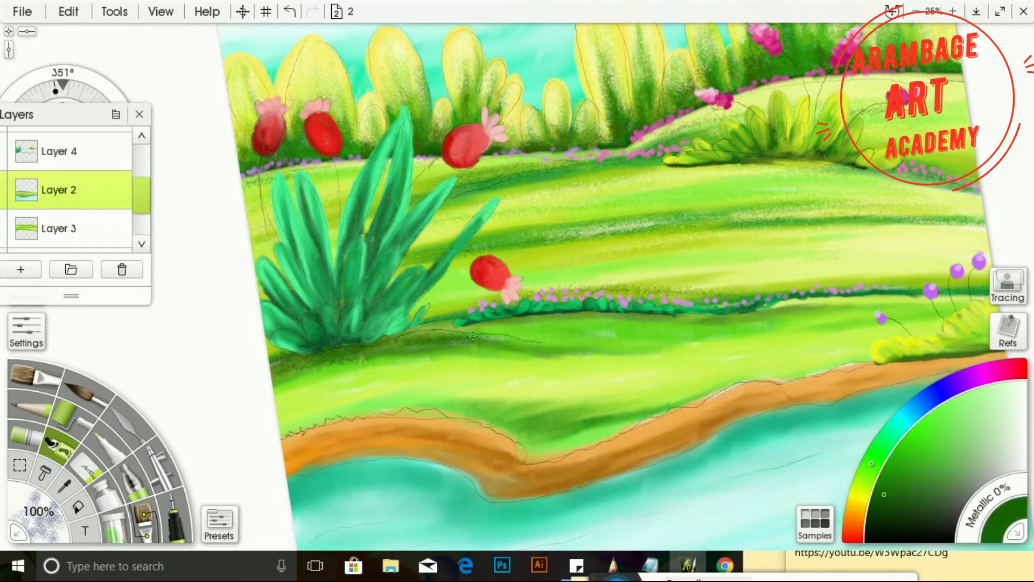
{"action": "mouse_move", "coordinate": [274, 377]}
{"action": "left_mouse_down"}
{"action": "mouse_move", "coordinate": [466, 344]}
{"action": "mouse_move", "coordinate": [544, 319]}
{"action": "mouse_move", "coordinate": [986, 290]}
{"action": "left_mouse_up"}
{"action": "mouse_move", "coordinate": [288, 418]}
{"action": "left_mouse_down"}
{"action": "mouse_move", "coordinate": [473, 413]}
{"action": "mouse_move", "coordinate": [570, 455]}
{"action": "mouse_move", "coordinate": [786, 377]}
{"action": "mouse_move", "coordinate": [896, 358]}
{"action": "left_mouse_up"}
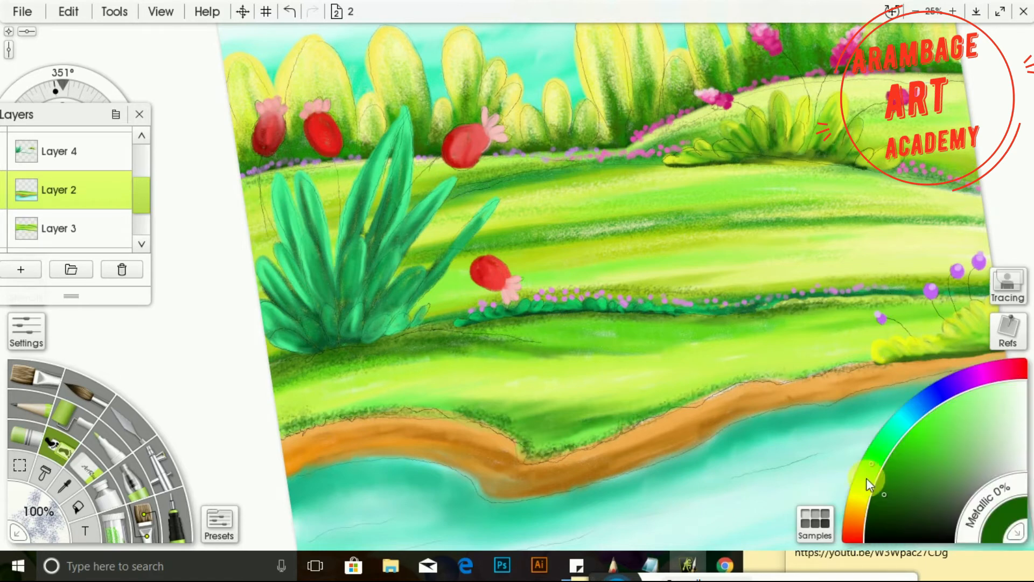
Speckle lime-green grass texture over the foreground hill's hollow just above the riverbank on Layer 2
{"action": "left_click_drag", "start_coordinate": [865, 477], "coordinate": [862, 487]}
{"action": "left_click_drag", "start_coordinate": [514, 400], "coordinate": [647, 403]}
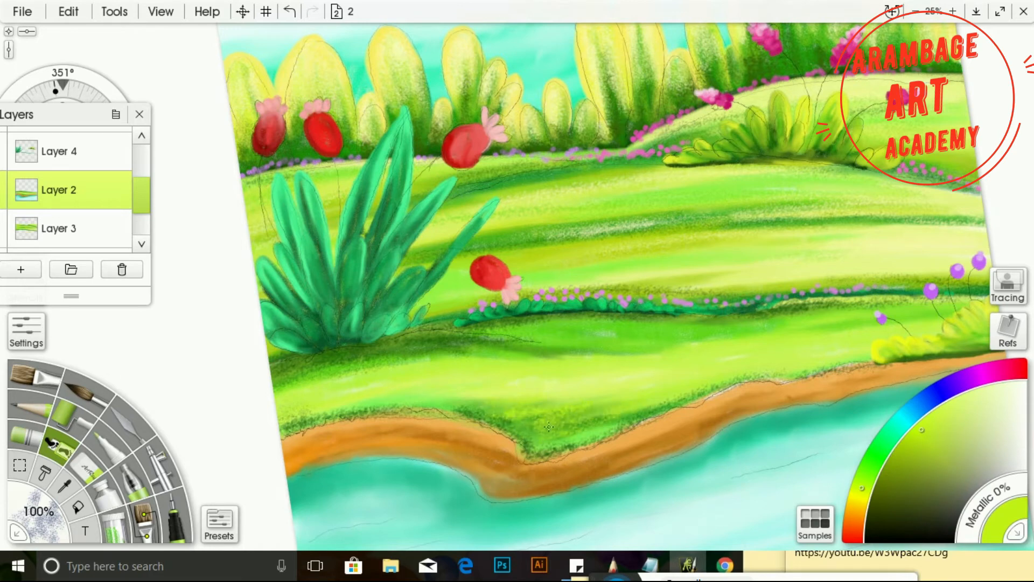
Speckle dark teal shading over the base and leaves of the large spiky plant on Layer 4
{"action": "left_click", "coordinate": [82, 141]}
{"action": "left_click", "coordinate": [896, 428]}
{"action": "left_click", "coordinate": [884, 508]}
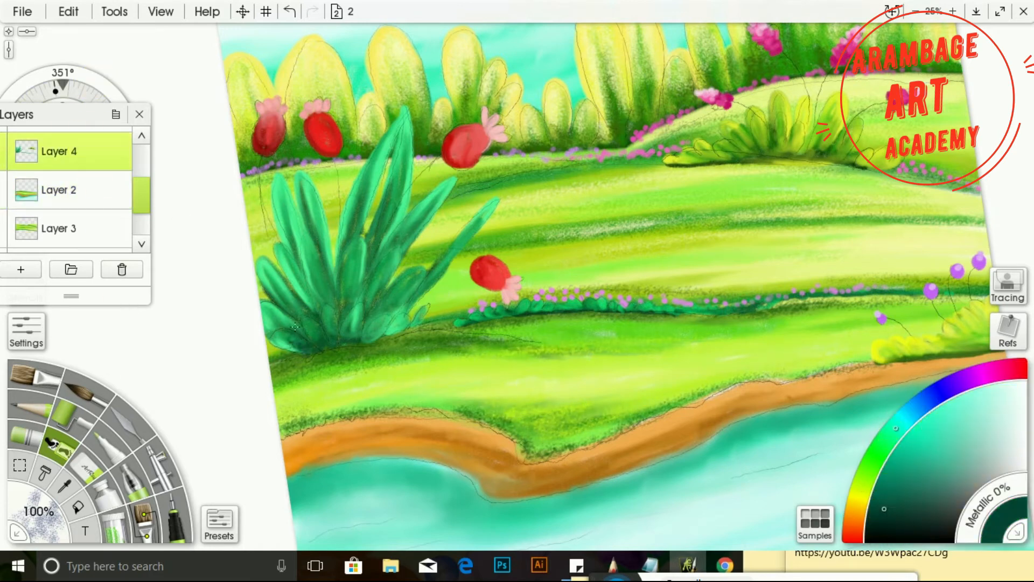
{"action": "mouse_move", "coordinate": [294, 326]}
{"action": "left_mouse_down"}
{"action": "mouse_move", "coordinate": [317, 330]}
{"action": "mouse_move", "coordinate": [315, 215]}
{"action": "mouse_move", "coordinate": [377, 205]}
{"action": "mouse_move", "coordinate": [368, 337]}
{"action": "mouse_move", "coordinate": [448, 256]}
{"action": "left_mouse_up"}
Speckle pale mint highlights along the individual leaves of the large spiky plant
{"action": "left_click", "coordinate": [889, 436]}
{"action": "left_click", "coordinate": [979, 397]}
{"action": "mouse_move", "coordinate": [279, 193]}
{"action": "left_mouse_down"}
{"action": "mouse_move", "coordinate": [317, 288]}
{"action": "mouse_move", "coordinate": [326, 274]}
{"action": "left_mouse_up"}
{"action": "left_click_drag", "start_coordinate": [281, 249], "coordinate": [312, 307]}
{"action": "left_click_drag", "start_coordinate": [269, 267], "coordinate": [296, 315]}
{"action": "left_click_drag", "start_coordinate": [269, 307], "coordinate": [288, 339]}
{"action": "mouse_move", "coordinate": [392, 139]}
{"action": "left_mouse_down"}
{"action": "mouse_move", "coordinate": [346, 261]}
{"action": "mouse_move", "coordinate": [348, 307]}
{"action": "left_mouse_up"}
{"action": "left_click_drag", "start_coordinate": [401, 143], "coordinate": [373, 288]}
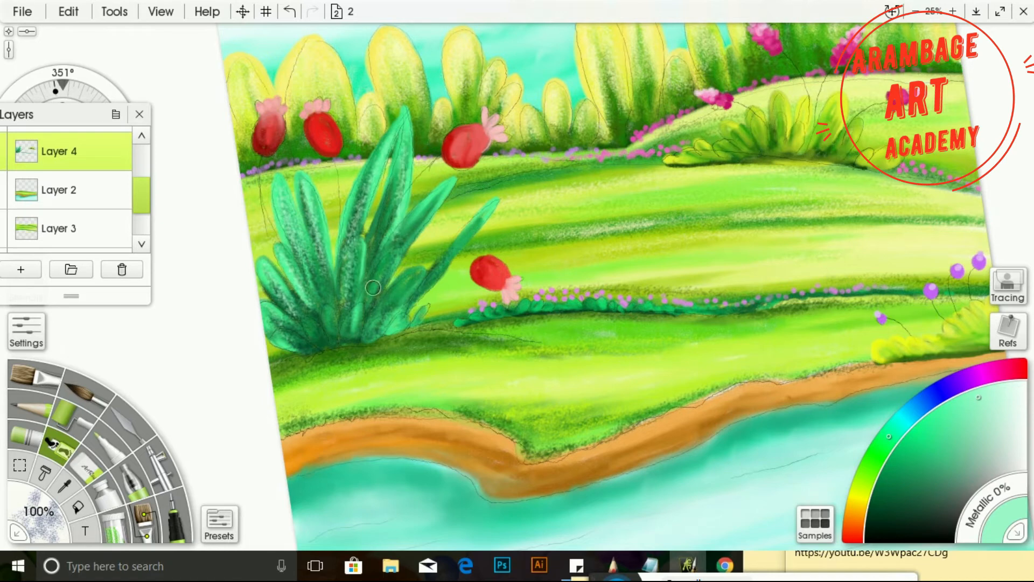
{"action": "left_click_drag", "start_coordinate": [434, 202], "coordinate": [377, 288]}
{"action": "mouse_move", "coordinate": [402, 296]}
{"action": "left_mouse_down"}
{"action": "mouse_move", "coordinate": [381, 326]}
{"action": "mouse_move", "coordinate": [488, 214]}
{"action": "left_mouse_up"}
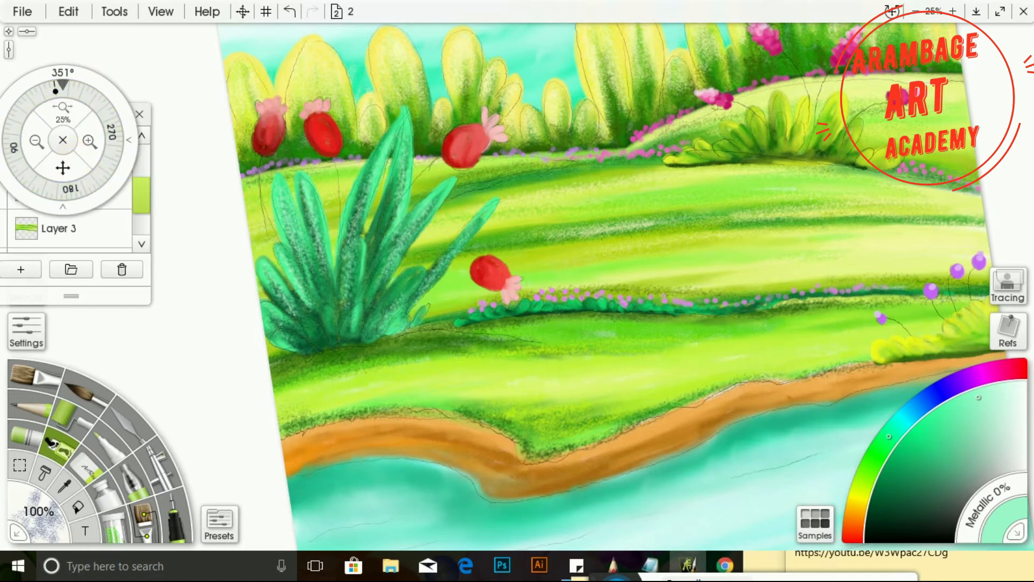
Speckle pale mint texture along the flower border below the background trees and the one on the foreground hill's crest
{"action": "left_click_drag", "start_coordinate": [63, 167], "coordinate": [0, 148]}
{"action": "left_click_drag", "start_coordinate": [460, 289], "coordinate": [855, 276]}
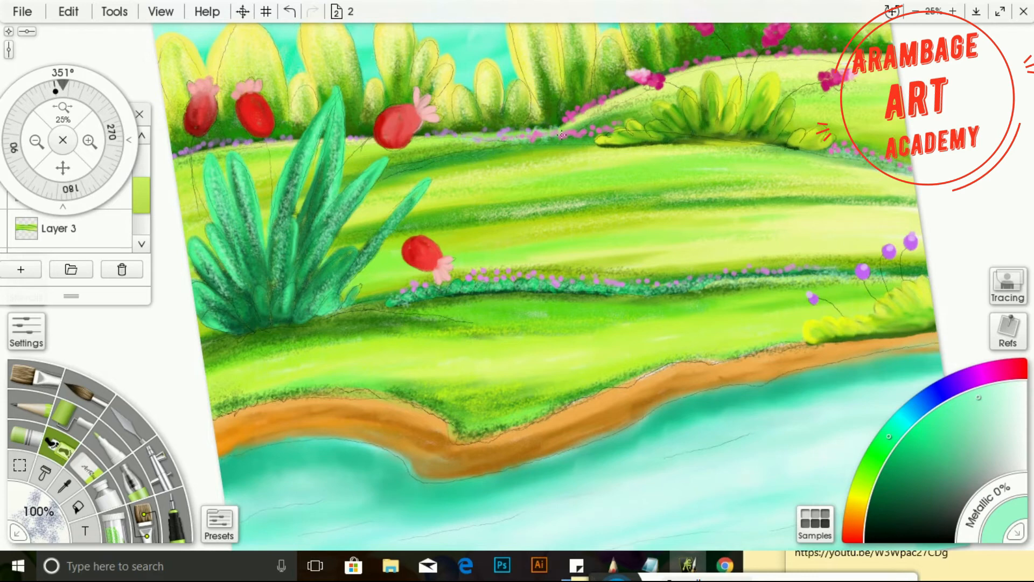
{"action": "left_click_drag", "start_coordinate": [180, 155], "coordinate": [314, 139]}
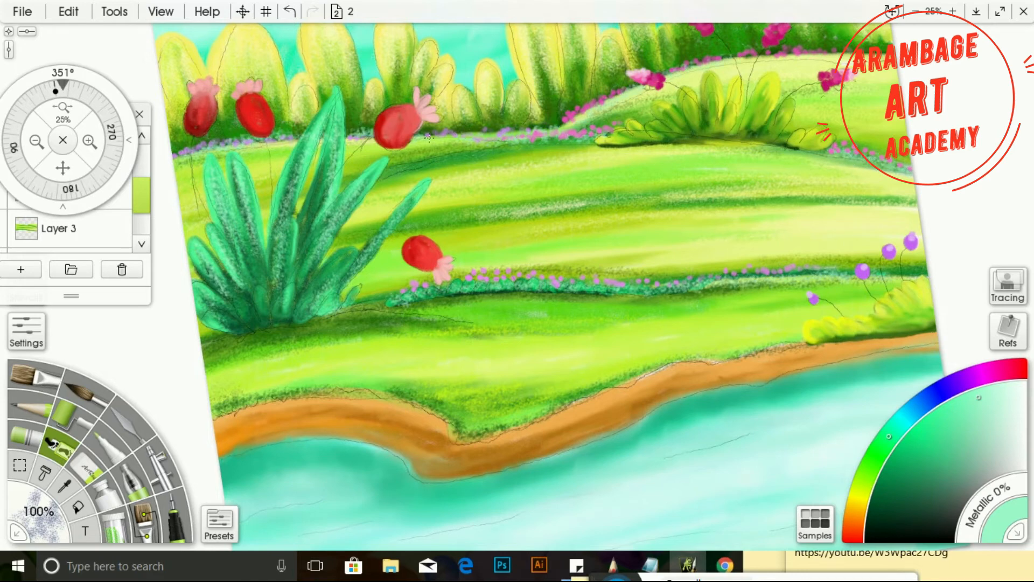
On Layer 1, speckle dark green along the base of the yellow riverside bush and pale yellow highlights over its leaves
{"action": "left_click_drag", "start_coordinate": [72, 177], "coordinate": [132, 167]}
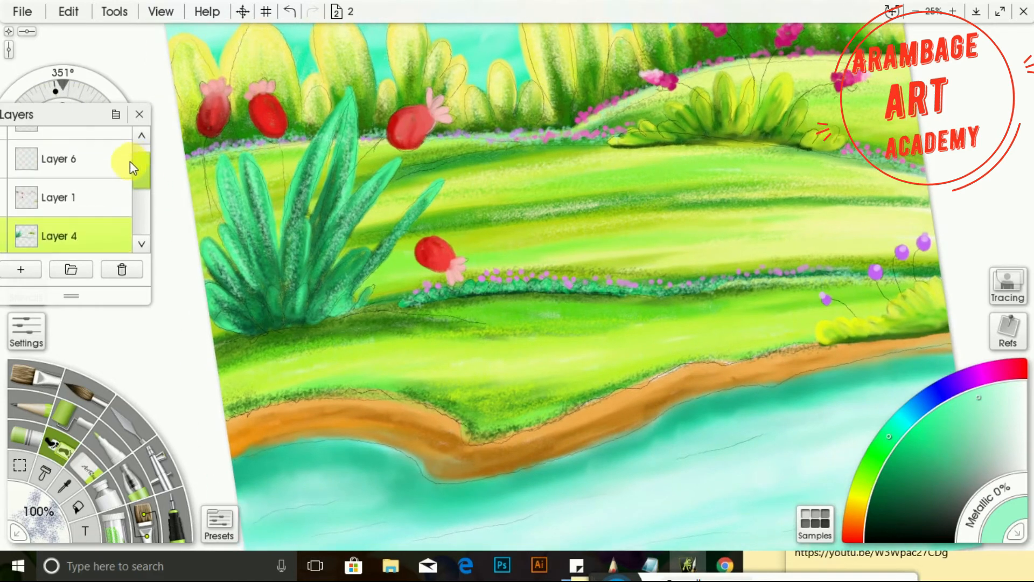
{"action": "left_click", "coordinate": [108, 211]}
{"action": "left_click_drag", "start_coordinate": [874, 334], "coordinate": [943, 322]}
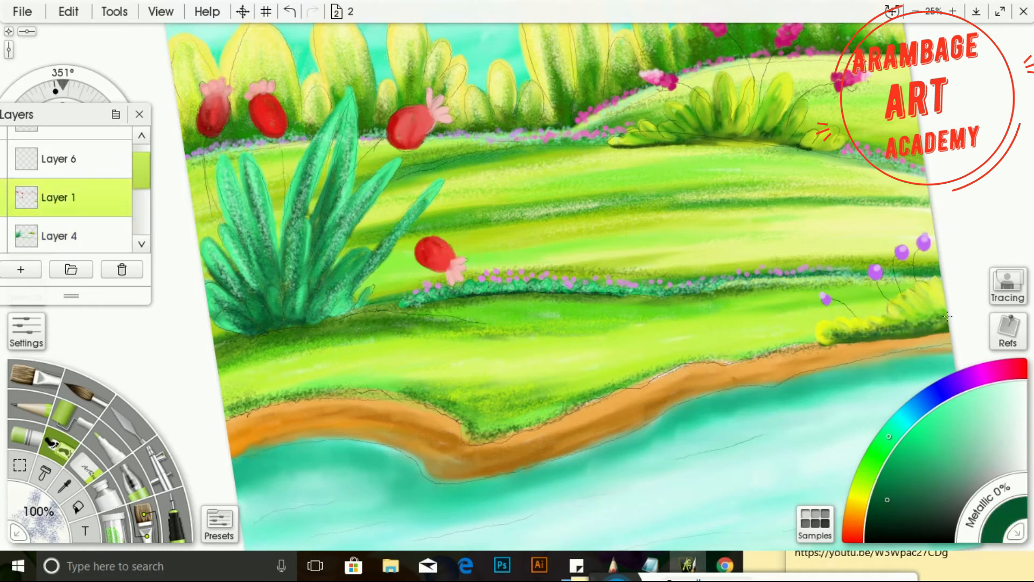
{"action": "left_click", "coordinate": [860, 492]}
{"action": "left_click", "coordinate": [967, 402]}
{"action": "left_click_drag", "start_coordinate": [826, 334], "coordinate": [910, 295]}
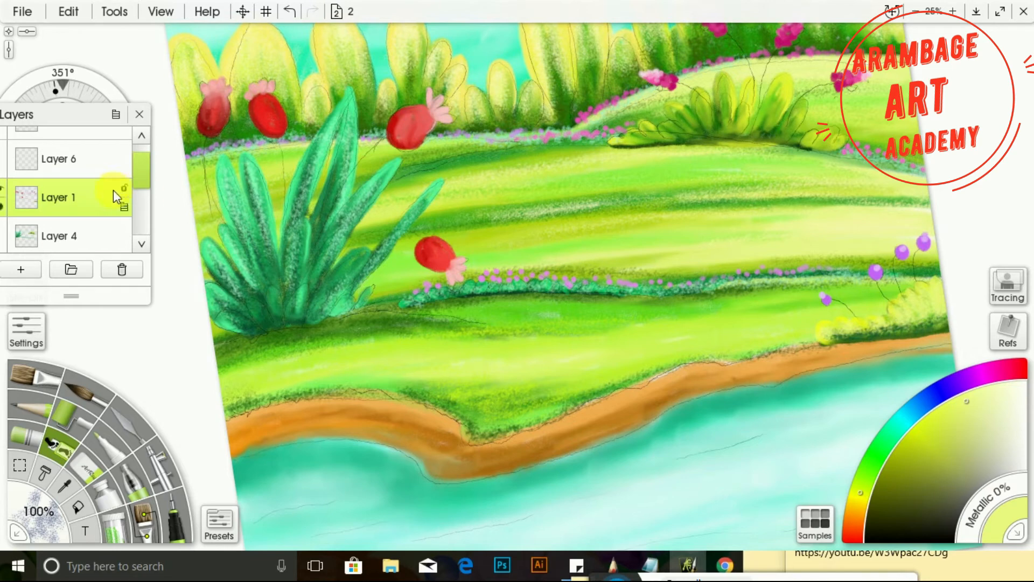
Speckle dark brown shading and salmon-pink highlights onto the bodies of the red flower buds on Layer 1
{"action": "left_click", "coordinate": [853, 522]}
{"action": "left_click", "coordinate": [882, 495]}
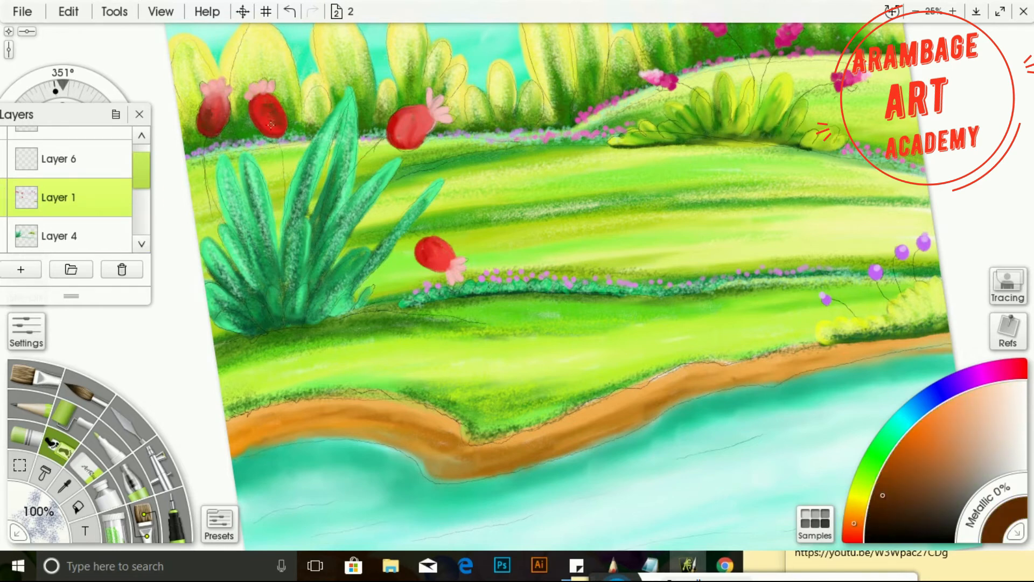
{"action": "left_click", "coordinate": [853, 539]}
{"action": "left_click", "coordinate": [965, 394]}
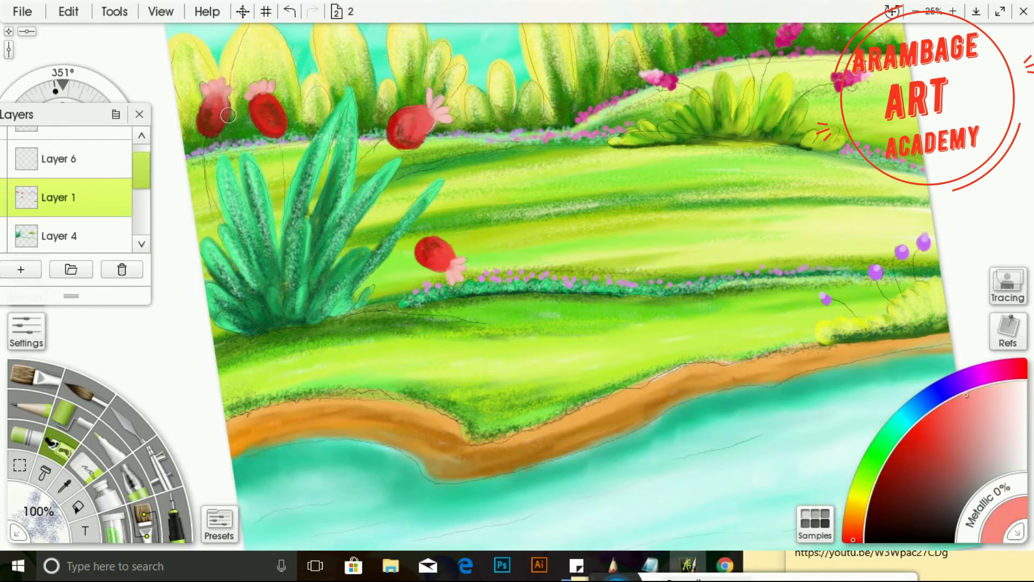
{"action": "mouse_move", "coordinate": [221, 100]}
{"action": "left_mouse_down"}
{"action": "mouse_move", "coordinate": [209, 120]}
{"action": "mouse_move", "coordinate": [283, 128]}
{"action": "left_mouse_up"}
{"action": "left_click_drag", "start_coordinate": [399, 116], "coordinate": [406, 135]}
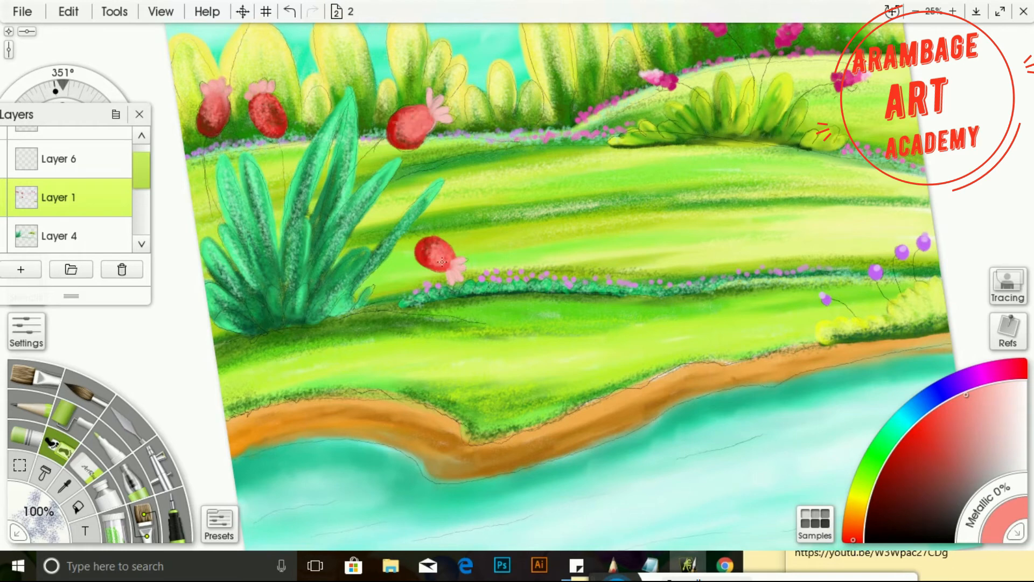
Speckle near-white highlights onto the pink tips of the red flower buds
{"action": "left_click", "coordinate": [1026, 381]}
{"action": "left_click_drag", "start_coordinate": [431, 107], "coordinate": [436, 112]}
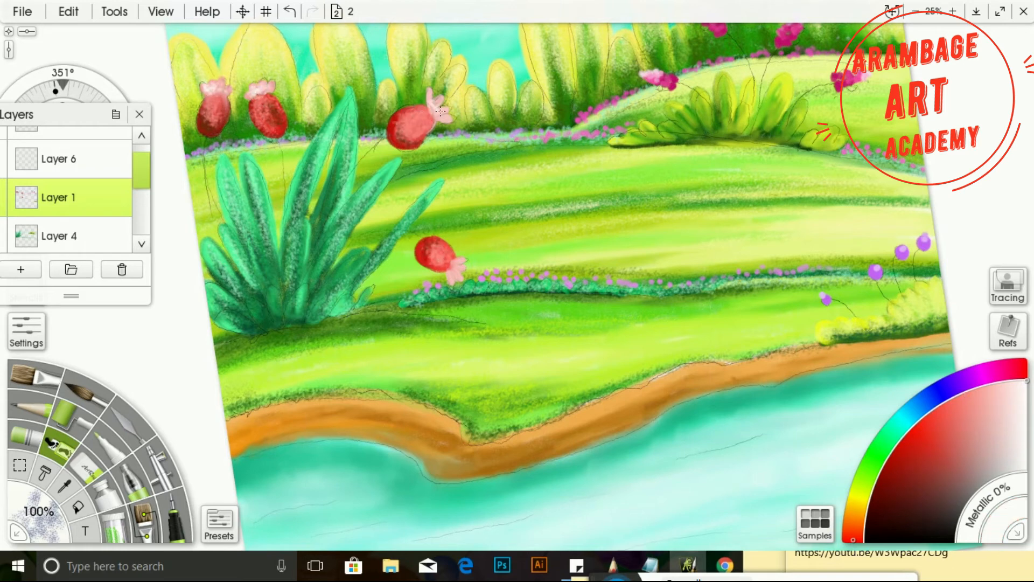
{"action": "mouse_move", "coordinate": [448, 259]}
{"action": "left_mouse_down"}
{"action": "mouse_move", "coordinate": [454, 269]}
{"action": "mouse_move", "coordinate": [443, 260]}
{"action": "left_mouse_up"}
{"action": "left_click_drag", "start_coordinate": [423, 125], "coordinate": [425, 113]}
{"action": "mouse_move", "coordinate": [262, 95]}
{"action": "left_mouse_down"}
{"action": "mouse_move", "coordinate": [256, 111]}
{"action": "mouse_move", "coordinate": [215, 111]}
{"action": "left_mouse_up"}
On Layer 4, speckle dark green along the base of the yellow bush on the hill and bright yellow over its leaves
{"action": "scroll", "coordinate": [113, 216], "scroll_direction": "down", "scroll_amount": 1}
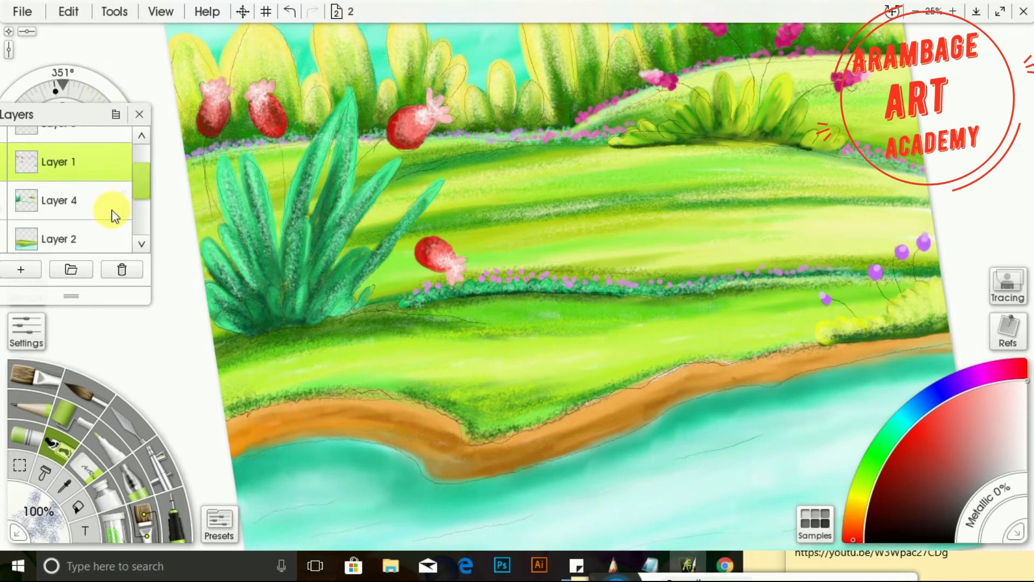
{"action": "left_click", "coordinate": [112, 213]}
{"action": "left_click", "coordinate": [864, 480]}
{"action": "left_click", "coordinate": [880, 502]}
{"action": "mouse_move", "coordinate": [649, 136]}
{"action": "left_mouse_down"}
{"action": "mouse_move", "coordinate": [745, 128]}
{"action": "mouse_move", "coordinate": [827, 153]}
{"action": "left_mouse_up"}
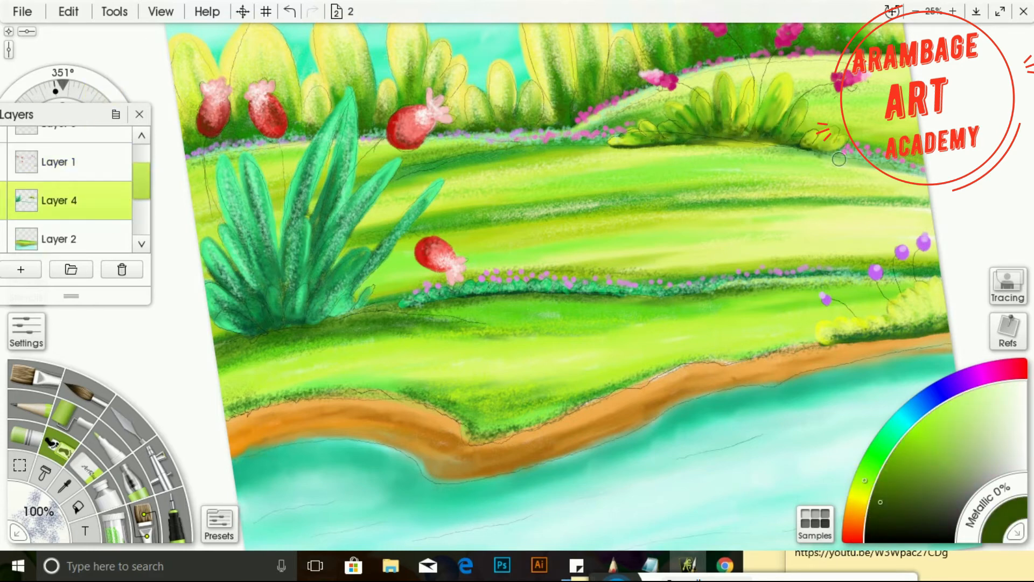
{"action": "left_click", "coordinate": [860, 495]}
{"action": "left_click", "coordinate": [940, 413]}
{"action": "mouse_move", "coordinate": [637, 142]}
{"action": "left_mouse_down"}
{"action": "mouse_move", "coordinate": [748, 97]}
{"action": "mouse_move", "coordinate": [783, 97]}
{"action": "mouse_move", "coordinate": [798, 144]}
{"action": "mouse_move", "coordinate": [821, 144]}
{"action": "left_mouse_up"}
On Layer 2, speckle brown and darker brown shading along the lower edge of the riverbank
{"action": "left_click", "coordinate": [117, 92]}
{"action": "left_click_drag", "start_coordinate": [142, 201], "coordinate": [142, 208]}
{"action": "left_click", "coordinate": [103, 215]}
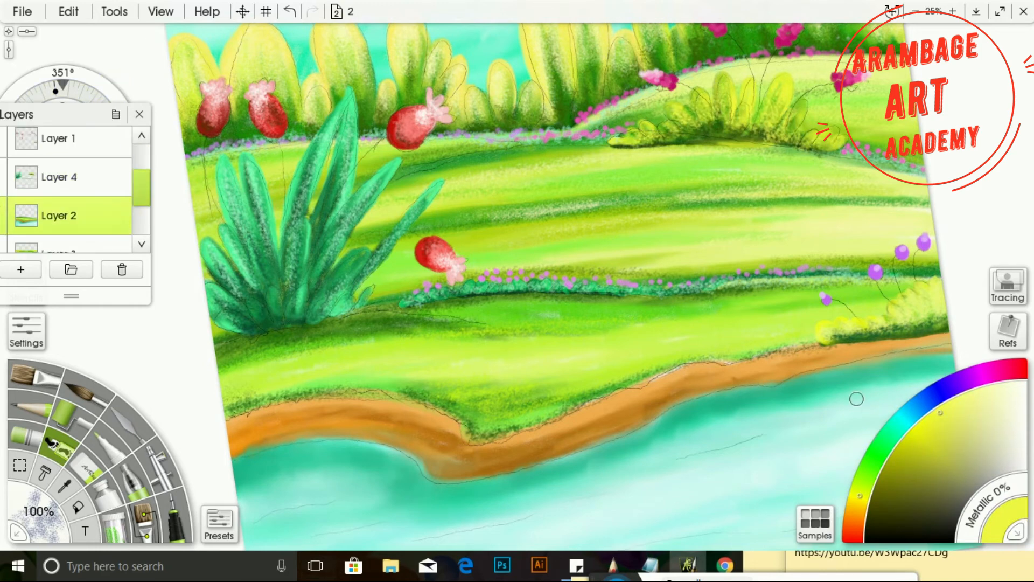
{"action": "left_click", "coordinate": [854, 515]}
{"action": "left_click", "coordinate": [891, 475]}
{"action": "left_click", "coordinate": [64, 94]}
{"action": "left_click_drag", "start_coordinate": [70, 172], "coordinate": [90, 104]}
{"action": "mouse_move", "coordinate": [245, 366]}
{"action": "left_mouse_down"}
{"action": "mouse_move", "coordinate": [350, 355]}
{"action": "mouse_move", "coordinate": [492, 389]}
{"action": "mouse_move", "coordinate": [676, 325]}
{"action": "left_mouse_up"}
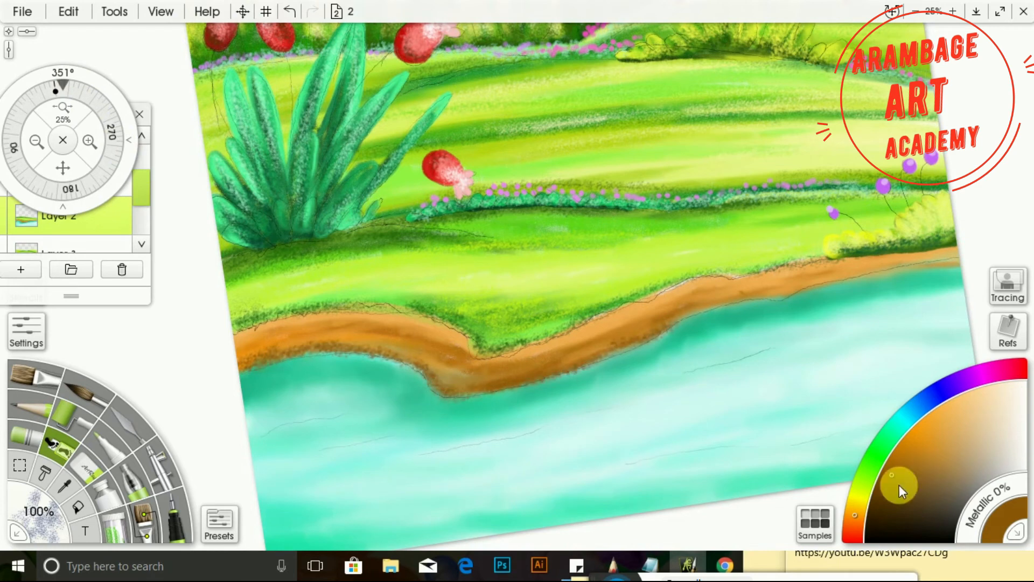
{"action": "left_click", "coordinate": [872, 508]}
{"action": "mouse_move", "coordinate": [443, 391]}
{"action": "left_mouse_down"}
{"action": "mouse_move", "coordinate": [418, 370]}
{"action": "mouse_move", "coordinate": [242, 360]}
{"action": "mouse_move", "coordinate": [464, 390]}
{"action": "mouse_move", "coordinate": [704, 300]}
{"action": "mouse_move", "coordinate": [956, 263]}
{"action": "left_mouse_up"}
Speckle golden ochre texture along the middle and upper part of the riverbank
{"action": "left_click", "coordinate": [905, 448]}
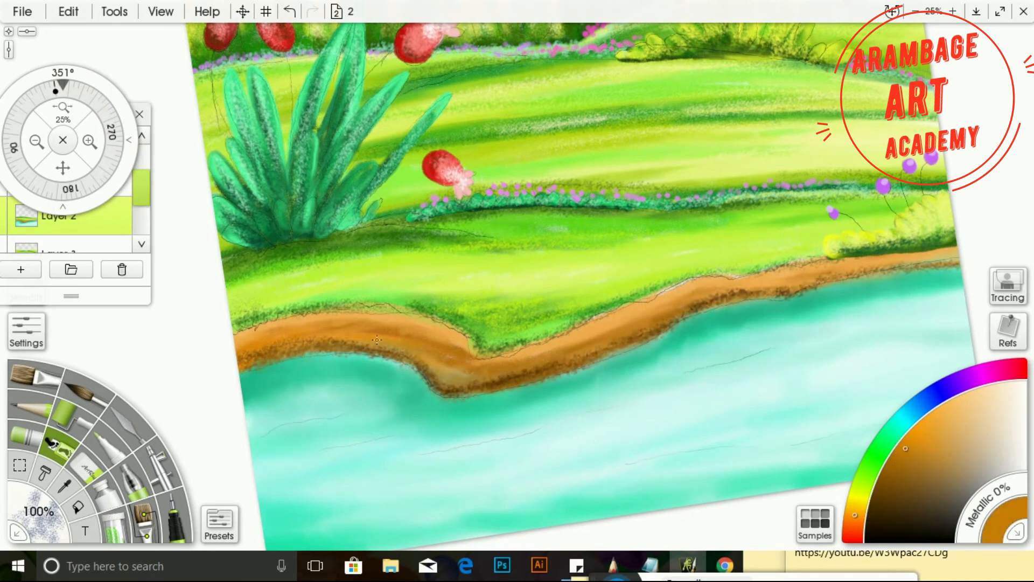
{"action": "left_click", "coordinate": [857, 506]}
{"action": "mouse_move", "coordinate": [255, 338]}
{"action": "left_mouse_down"}
{"action": "mouse_move", "coordinate": [444, 363]}
{"action": "mouse_move", "coordinate": [442, 379]}
{"action": "mouse_move", "coordinate": [324, 317]}
{"action": "mouse_move", "coordinate": [447, 353]}
{"action": "mouse_move", "coordinate": [425, 323]}
{"action": "mouse_move", "coordinate": [455, 344]}
{"action": "mouse_move", "coordinate": [443, 377]}
{"action": "mouse_move", "coordinate": [471, 376]}
{"action": "mouse_move", "coordinate": [615, 325]}
{"action": "mouse_move", "coordinate": [676, 288]}
{"action": "mouse_move", "coordinate": [774, 292]}
{"action": "mouse_move", "coordinate": [851, 261]}
{"action": "left_mouse_up"}
{"action": "left_click", "coordinate": [878, 494]}
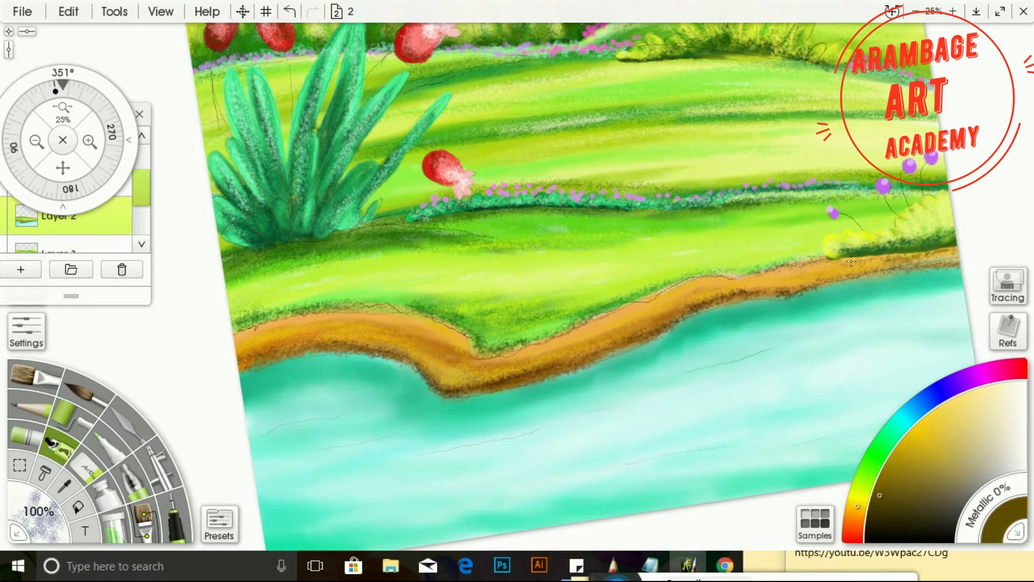
Speckle dark teal shading in the water along the waterline beneath the riverbank
{"action": "left_click_drag", "start_coordinate": [81, 177], "coordinate": [146, 118]}
{"action": "left_click", "coordinate": [892, 432]}
{"action": "left_click", "coordinate": [879, 499]}
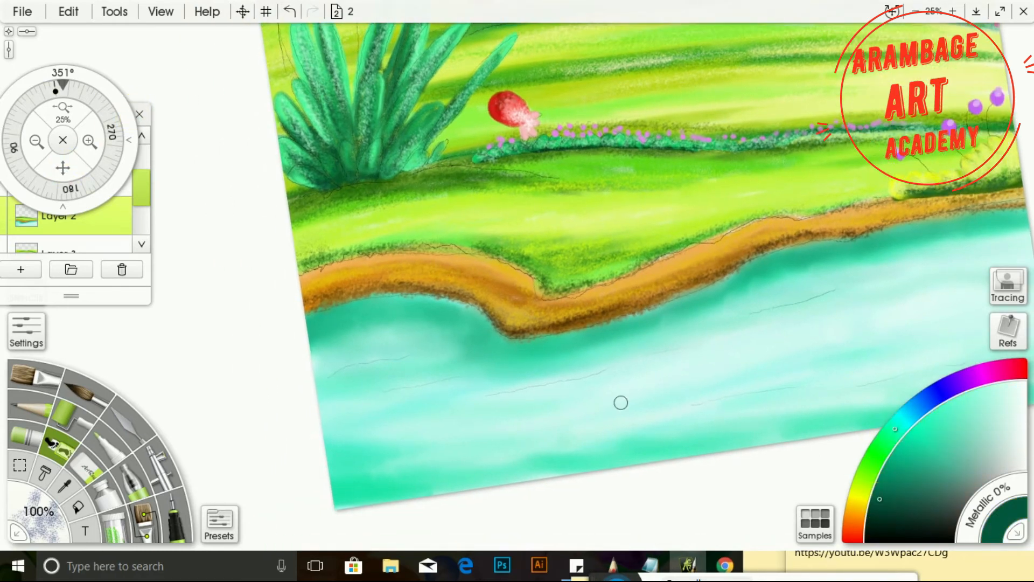
{"action": "mouse_move", "coordinate": [301, 315]}
{"action": "left_mouse_down"}
{"action": "mouse_move", "coordinate": [335, 304]}
{"action": "mouse_move", "coordinate": [304, 320]}
{"action": "mouse_move", "coordinate": [455, 308]}
{"action": "mouse_move", "coordinate": [491, 342]}
{"action": "mouse_move", "coordinate": [673, 301]}
{"action": "mouse_move", "coordinate": [772, 255]}
{"action": "mouse_move", "coordinate": [1015, 209]}
{"action": "left_mouse_up"}
Speckle medium-dark teal texture along the bottom edge of the river
{"action": "left_click", "coordinate": [890, 481]}
{"action": "mouse_move", "coordinate": [340, 505]}
{"action": "left_mouse_down"}
{"action": "mouse_move", "coordinate": [817, 432]}
{"action": "mouse_move", "coordinate": [980, 396]}
{"action": "left_mouse_up"}
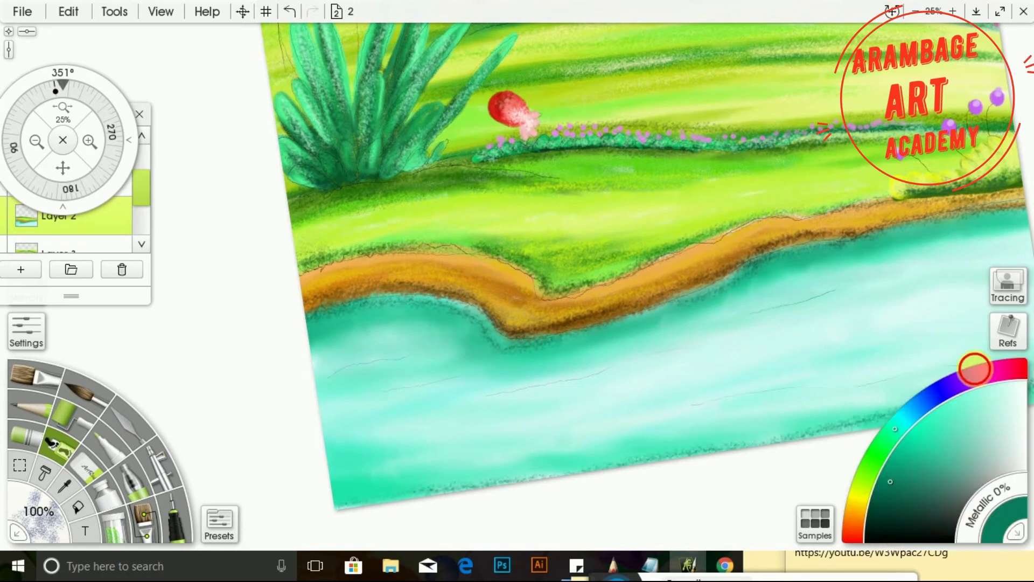
{"action": "left_click_drag", "start_coordinate": [78, 173], "coordinate": [1, 171]}
{"action": "left_click_drag", "start_coordinate": [82, 100], "coordinate": [92, 106]}
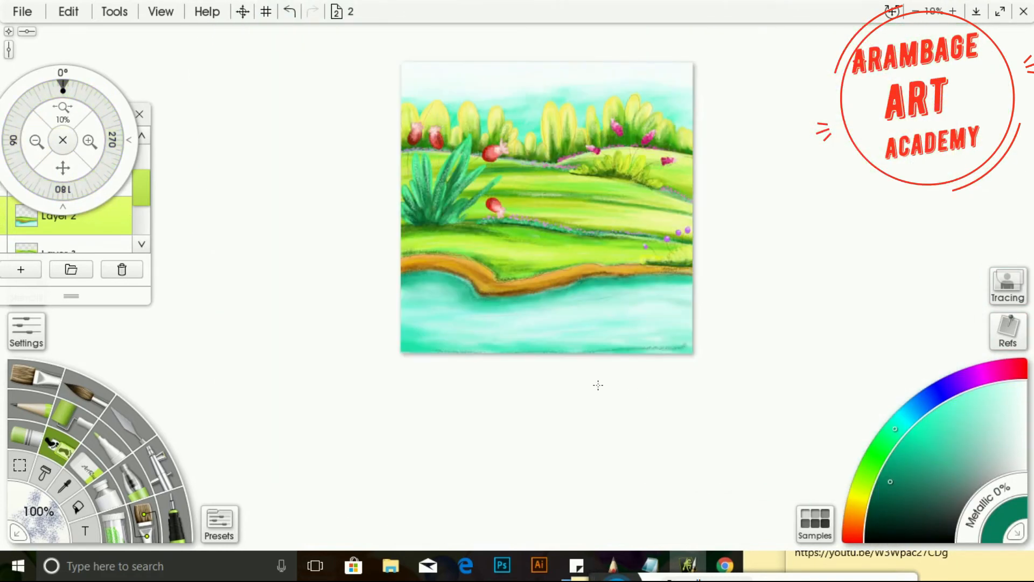
{"action": "left_click_drag", "start_coordinate": [620, 348], "coordinate": [694, 346]}
{"action": "left_click_drag", "start_coordinate": [592, 575], "coordinate": [487, 575]}
On Layer 7, speckle dark teal texture in the sky around the tops of the background trees
{"action": "left_click_drag", "start_coordinate": [82, 173], "coordinate": [119, 193]}
{"action": "left_click_drag", "start_coordinate": [139, 192], "coordinate": [139, 223]}
{"action": "left_click", "coordinate": [112, 235]}
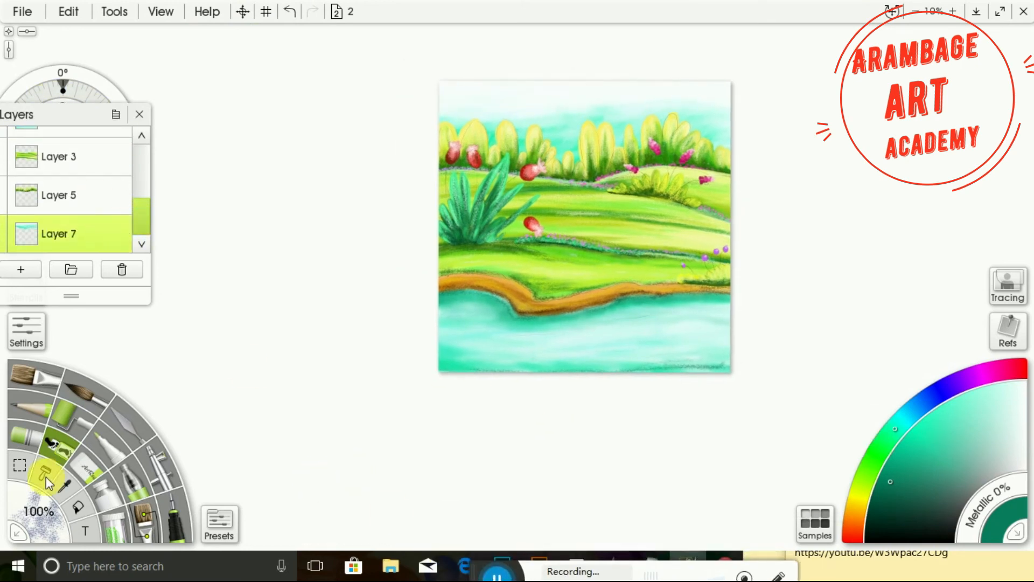
{"action": "left_click", "coordinate": [107, 101]}
{"action": "left_click", "coordinate": [90, 143]}
{"action": "left_click_drag", "start_coordinate": [66, 172], "coordinate": [74, 182]}
{"action": "left_click", "coordinate": [885, 490]}
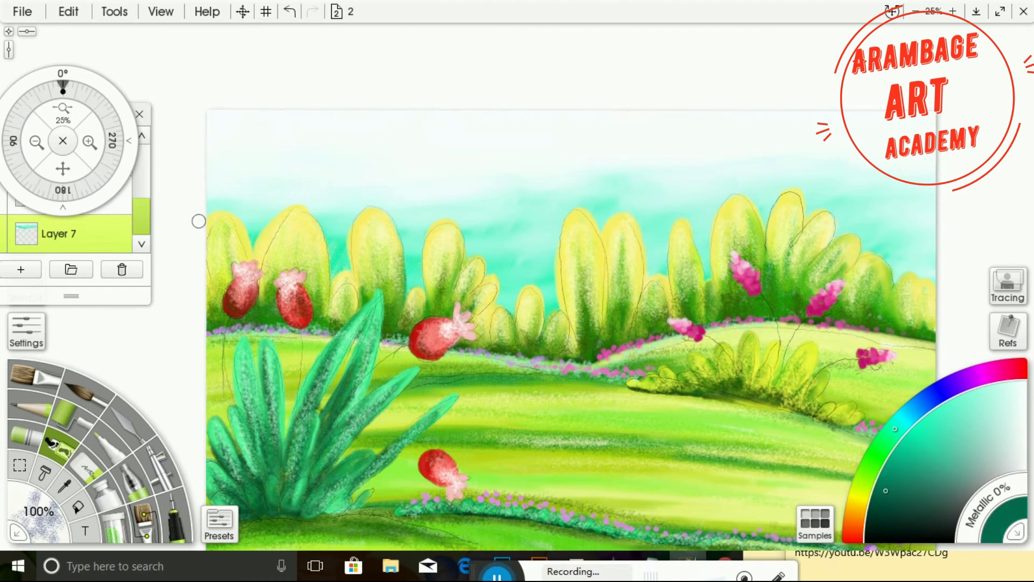
{"action": "mouse_move", "coordinate": [198, 221]}
{"action": "left_mouse_down"}
{"action": "mouse_move", "coordinate": [371, 207]}
{"action": "mouse_move", "coordinate": [362, 200]}
{"action": "mouse_move", "coordinate": [418, 285]}
{"action": "mouse_move", "coordinate": [470, 248]}
{"action": "mouse_move", "coordinate": [499, 295]}
{"action": "mouse_move", "coordinate": [538, 288]}
{"action": "mouse_move", "coordinate": [592, 217]}
{"action": "mouse_move", "coordinate": [627, 213]}
{"action": "mouse_move", "coordinate": [666, 275]}
{"action": "mouse_move", "coordinate": [713, 278]}
{"action": "mouse_move", "coordinate": [796, 192]}
{"action": "mouse_move", "coordinate": [922, 285]}
{"action": "left_mouse_up"}
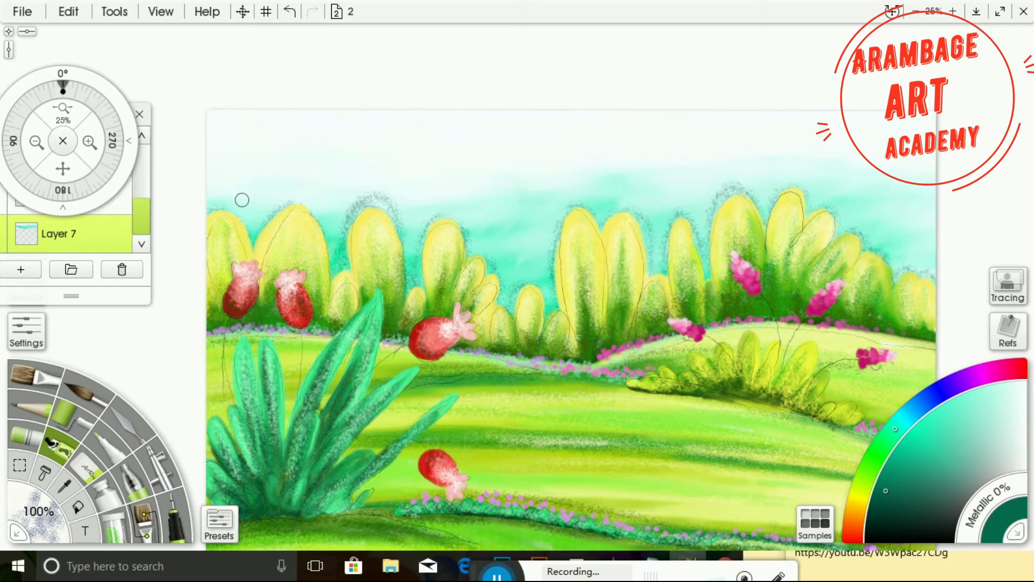
On Layer 1, speckle the four magenta flowers with pale pink highlights
{"action": "left_click_drag", "start_coordinate": [83, 165], "coordinate": [92, 92]}
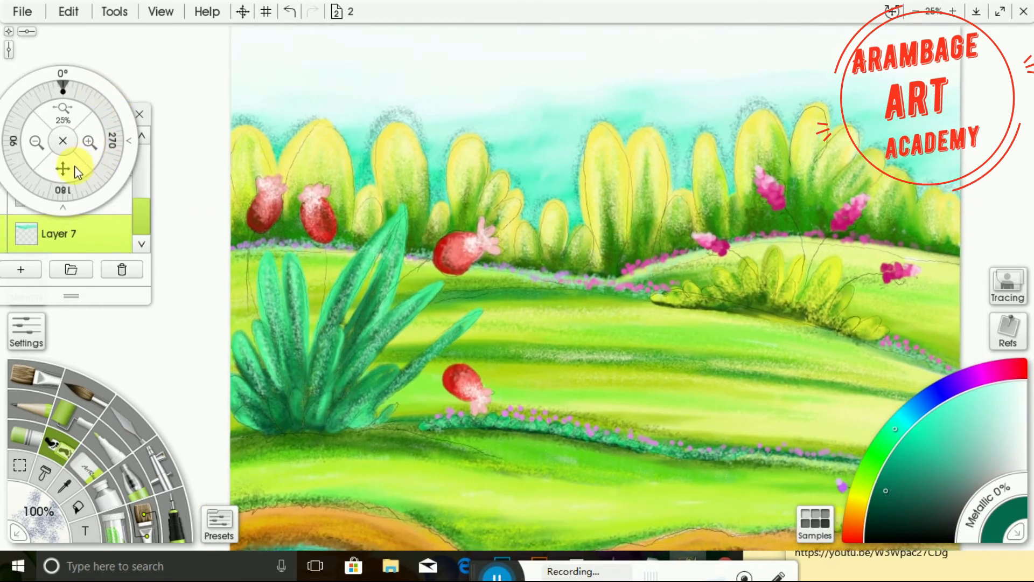
{"action": "left_click_drag", "start_coordinate": [141, 216], "coordinate": [143, 182]}
{"action": "left_click", "coordinate": [75, 162]}
{"action": "left_click_drag", "start_coordinate": [990, 370], "coordinate": [1016, 369]}
{"action": "left_click", "coordinate": [887, 474]}
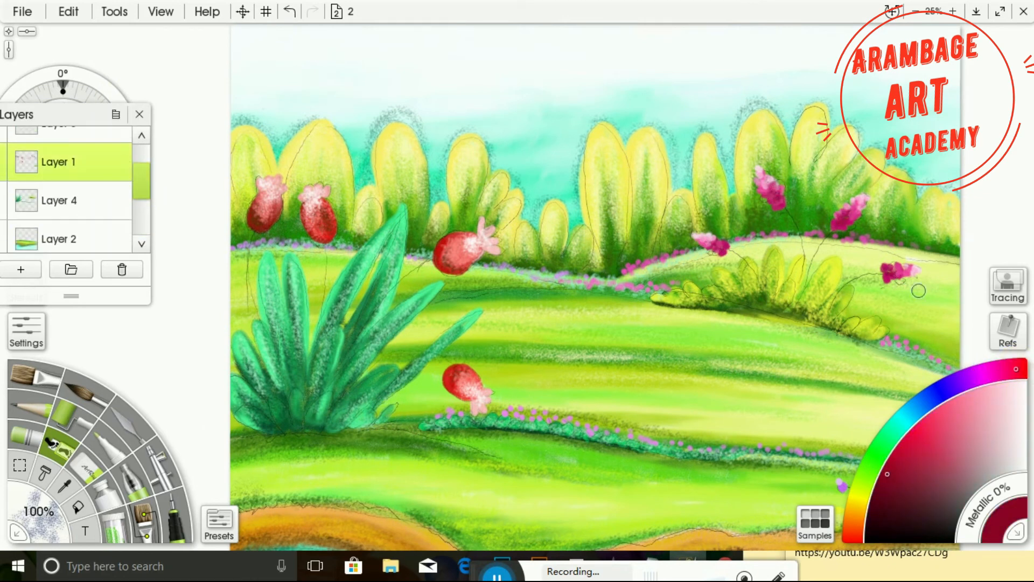
{"action": "left_click", "coordinate": [1008, 395]}
{"action": "left_click_drag", "start_coordinate": [762, 178], "coordinate": [776, 197]}
{"action": "left_click_drag", "start_coordinate": [861, 199], "coordinate": [845, 216]}
{"action": "left_click_drag", "start_coordinate": [903, 271], "coordinate": [887, 276]}
{"action": "left_click_drag", "start_coordinate": [702, 241], "coordinate": [717, 245]}
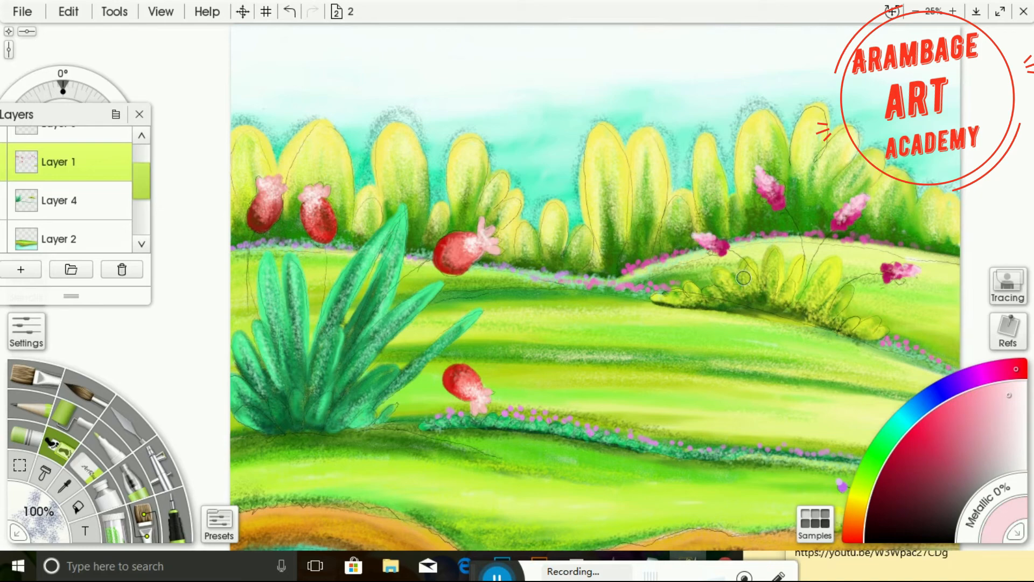
On Layer 2, speckle pale cyan highlights onto the river water below the riverbank
{"action": "left_click", "coordinate": [35, 143]}
{"action": "left_click", "coordinate": [88, 143]}
{"action": "mouse_move", "coordinate": [62, 169]}
{"action": "left_mouse_down"}
{"action": "mouse_move", "coordinate": [41, 4]}
{"action": "mouse_move", "coordinate": [38, 86]}
{"action": "left_mouse_up"}
{"action": "left_click", "coordinate": [83, 228]}
{"action": "left_click", "coordinate": [907, 416]}
{"action": "mouse_move", "coordinate": [177, 338]}
{"action": "left_mouse_down"}
{"action": "mouse_move", "coordinate": [448, 379]}
{"action": "mouse_move", "coordinate": [574, 359]}
{"action": "left_mouse_up"}
{"action": "mouse_move", "coordinate": [196, 367]}
{"action": "left_mouse_down"}
{"action": "mouse_move", "coordinate": [247, 367]}
{"action": "mouse_move", "coordinate": [245, 380]}
{"action": "left_mouse_up"}
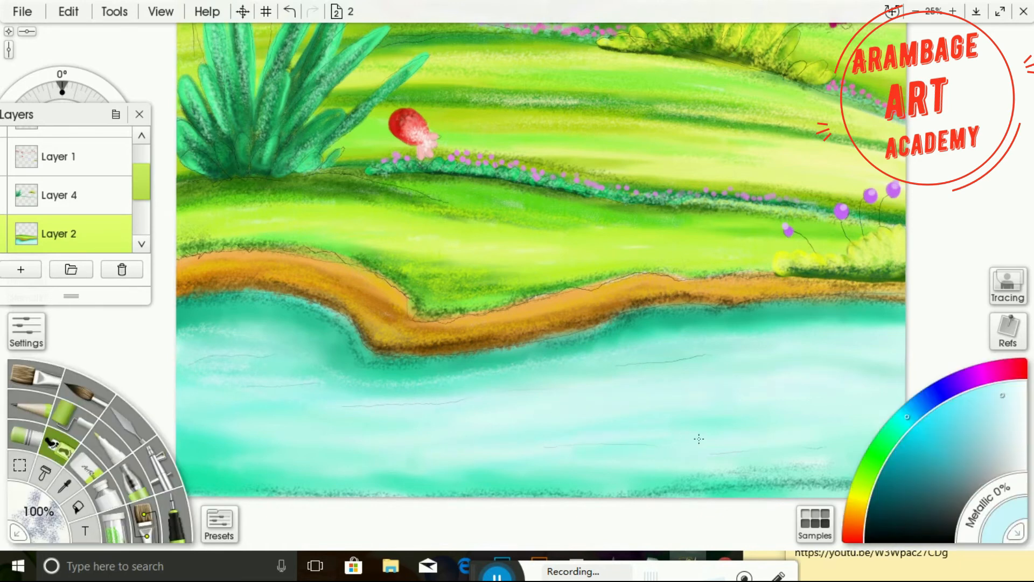
Add a new layer above Layer 2 and move it up in the layer stack
{"action": "left_click", "coordinate": [28, 79]}
{"action": "left_click", "coordinate": [47, 120]}
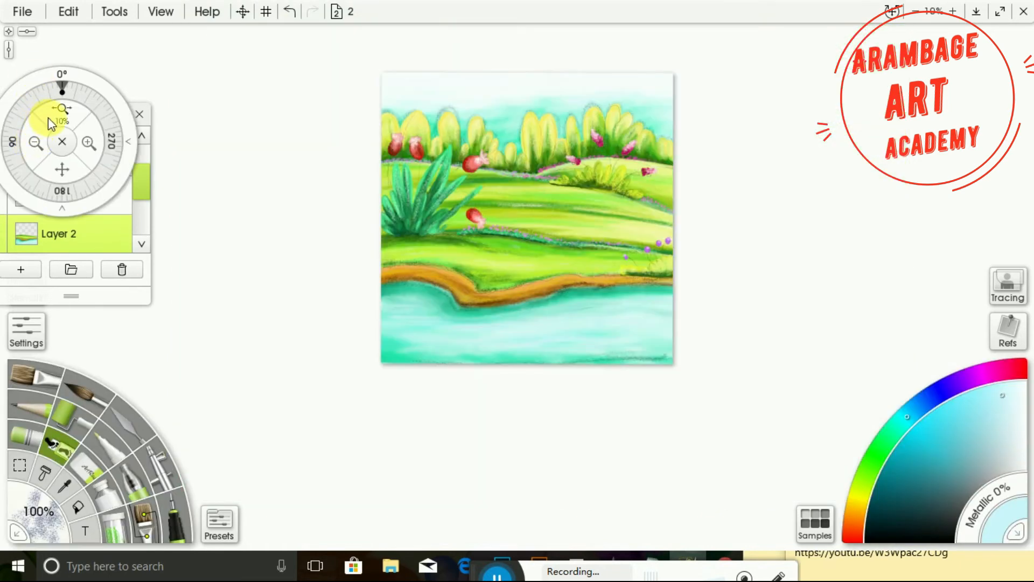
{"action": "left_click", "coordinate": [20, 269]}
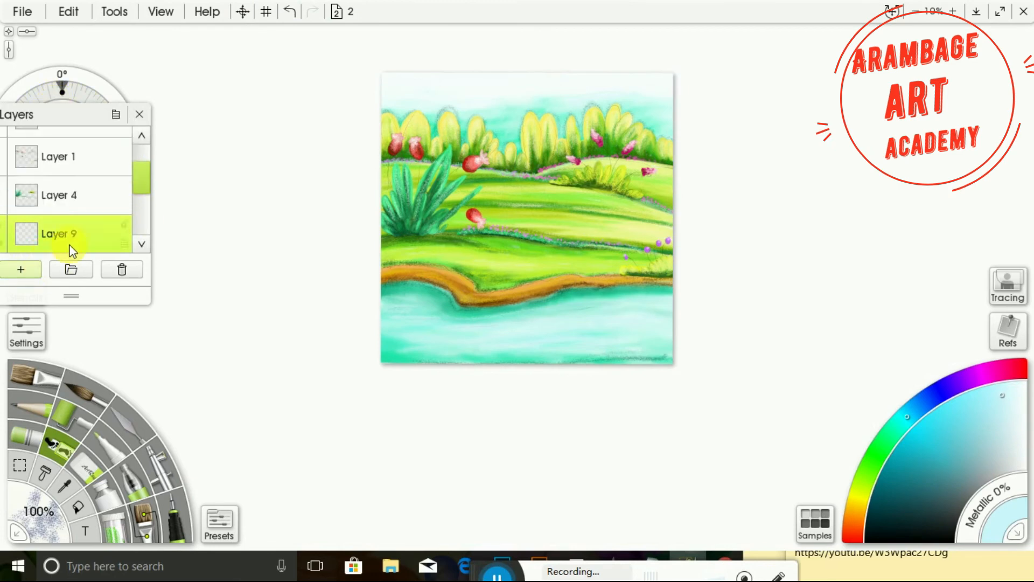
{"action": "mouse_move", "coordinate": [70, 245]}
{"action": "left_mouse_down"}
{"action": "mouse_move", "coordinate": [91, 135]}
{"action": "mouse_move", "coordinate": [65, 176]}
{"action": "mouse_move", "coordinate": [85, 385]}
{"action": "left_mouse_up"}
On Layer 9, outline the background trees in the left group with a very dark green pencil
{"action": "left_click", "coordinate": [93, 95]}
{"action": "left_click", "coordinate": [88, 143]}
{"action": "left_click", "coordinate": [28, 409]}
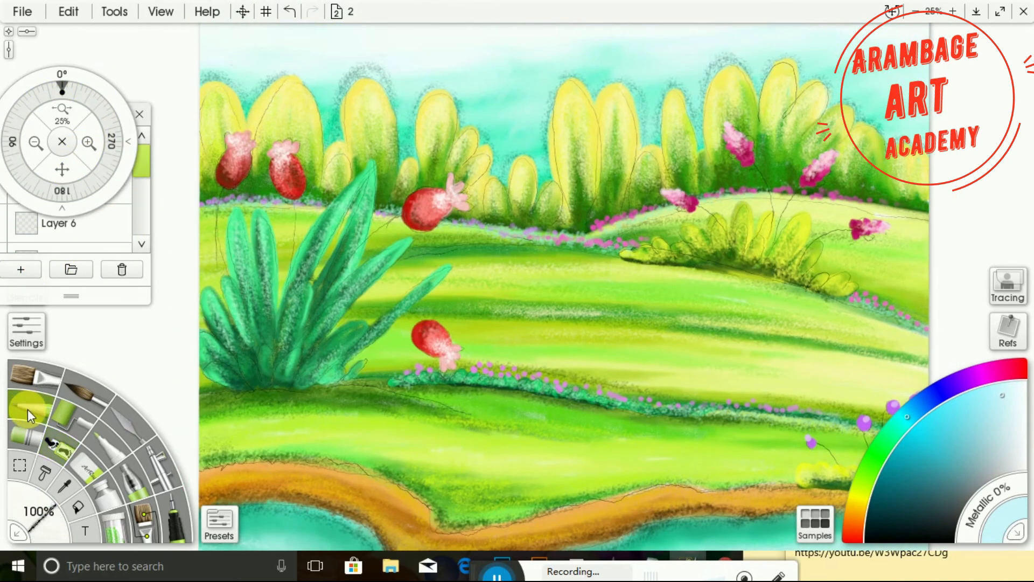
{"action": "left_click", "coordinate": [884, 538]}
{"action": "left_click", "coordinate": [857, 501]}
{"action": "left_click", "coordinate": [865, 477]}
{"action": "left_click", "coordinate": [870, 525]}
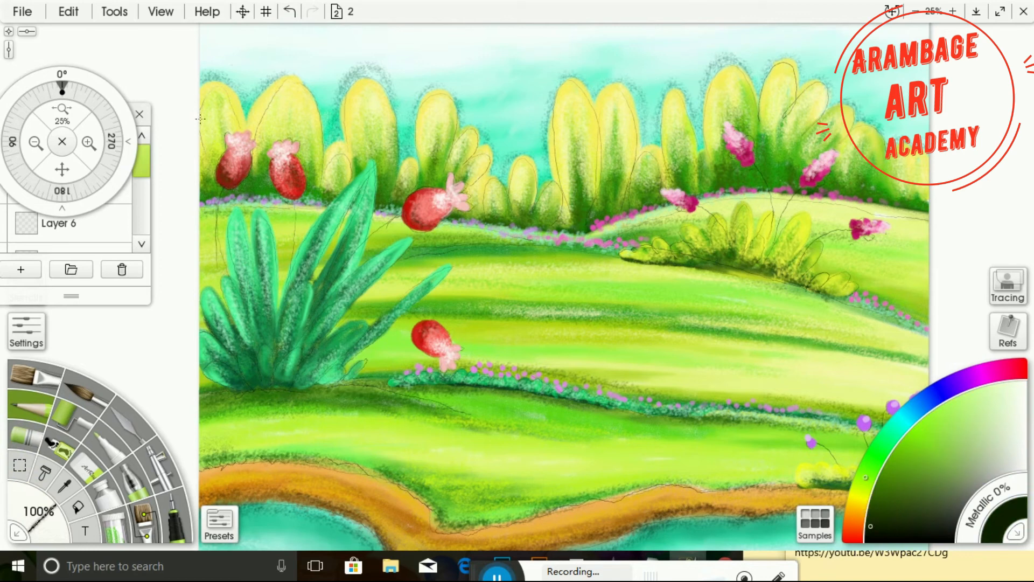
{"action": "mouse_move", "coordinate": [201, 88]}
{"action": "left_mouse_down"}
{"action": "mouse_move", "coordinate": [224, 82]}
{"action": "mouse_move", "coordinate": [238, 99]}
{"action": "left_mouse_up"}
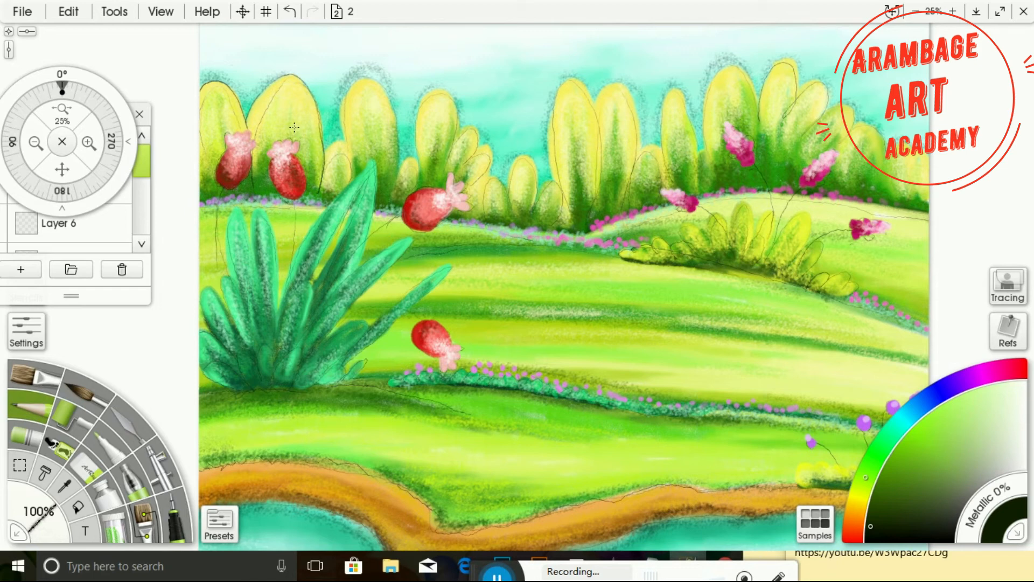
{"action": "left_click_drag", "start_coordinate": [61, 169], "coordinate": [134, 178]}
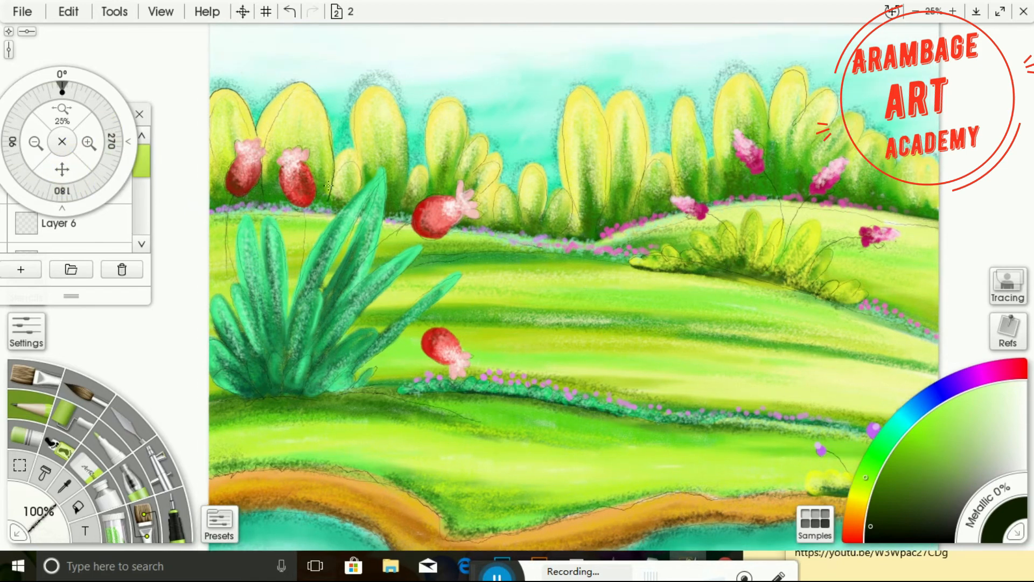
{"action": "mouse_move", "coordinate": [351, 134]}
{"action": "left_mouse_down"}
{"action": "mouse_move", "coordinate": [353, 103]}
{"action": "mouse_move", "coordinate": [374, 85]}
{"action": "mouse_move", "coordinate": [394, 98]}
{"action": "mouse_move", "coordinate": [405, 127]}
{"action": "left_mouse_up"}
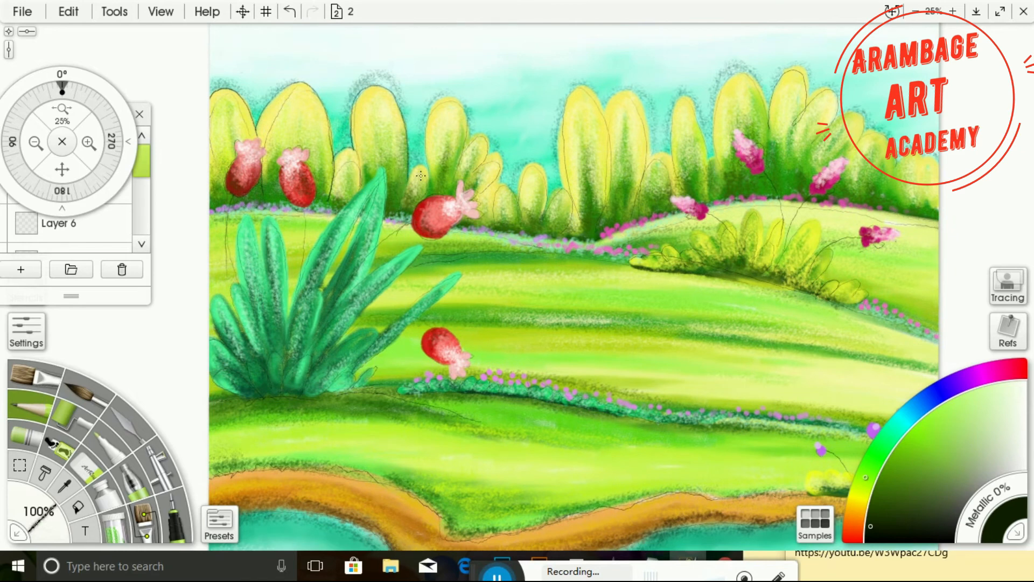
{"action": "mouse_move", "coordinate": [425, 140]}
{"action": "left_mouse_down"}
{"action": "mouse_move", "coordinate": [440, 99]}
{"action": "mouse_move", "coordinate": [460, 104]}
{"action": "mouse_move", "coordinate": [454, 182]}
{"action": "left_mouse_up"}
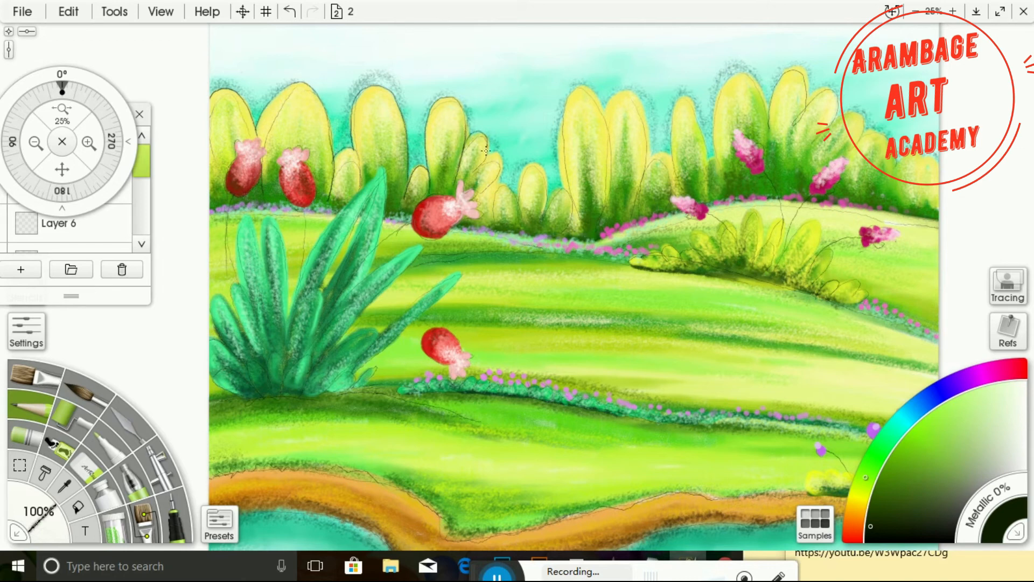
{"action": "left_click_drag", "start_coordinate": [492, 150], "coordinate": [483, 199]}
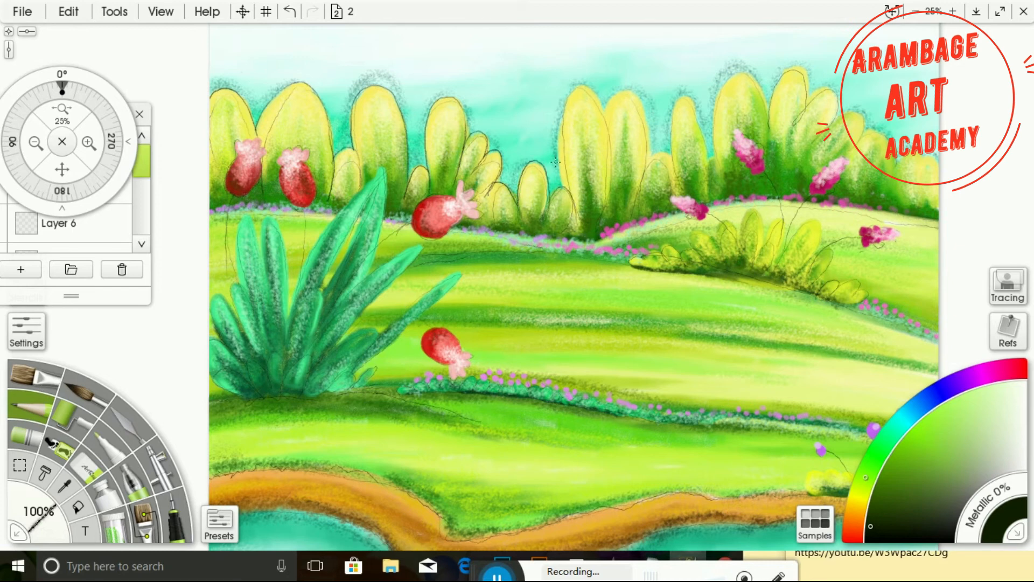
Outline the background trees in the middle and right groups with the same dark green pencil
{"action": "left_click_drag", "start_coordinate": [564, 190], "coordinate": [558, 147]}
{"action": "left_click_drag", "start_coordinate": [603, 114], "coordinate": [610, 193]}
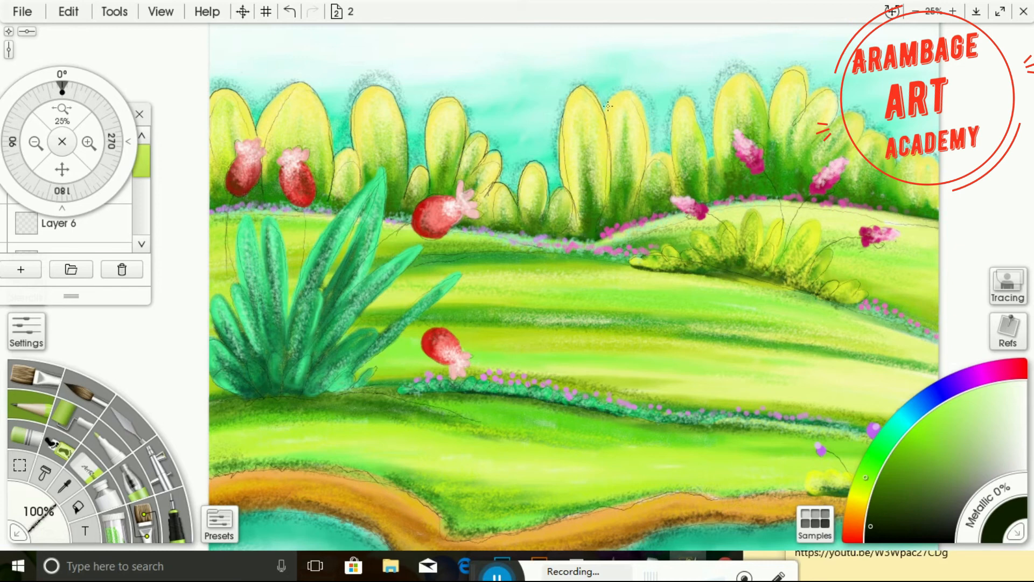
{"action": "left_click_drag", "start_coordinate": [621, 87], "coordinate": [644, 120]}
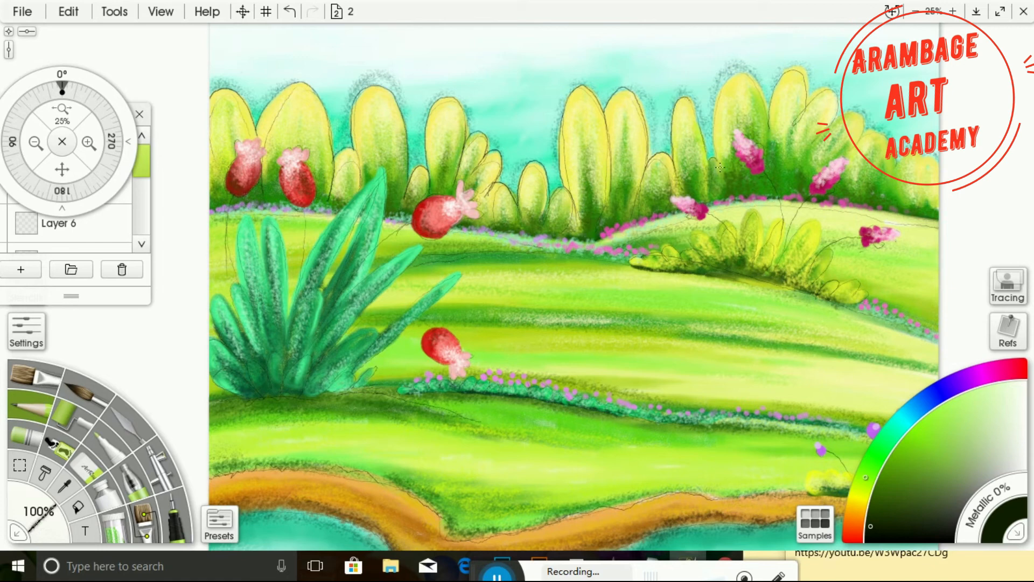
{"action": "mouse_move", "coordinate": [720, 167]}
{"action": "left_mouse_down"}
{"action": "mouse_move", "coordinate": [727, 73]}
{"action": "mouse_move", "coordinate": [751, 79]}
{"action": "mouse_move", "coordinate": [765, 141]}
{"action": "mouse_move", "coordinate": [778, 80]}
{"action": "mouse_move", "coordinate": [803, 65]}
{"action": "mouse_move", "coordinate": [803, 114]}
{"action": "mouse_move", "coordinate": [827, 87]}
{"action": "mouse_move", "coordinate": [828, 120]}
{"action": "mouse_move", "coordinate": [857, 112]}
{"action": "mouse_move", "coordinate": [847, 153]}
{"action": "mouse_move", "coordinate": [883, 131]}
{"action": "mouse_move", "coordinate": [894, 198]}
{"action": "mouse_move", "coordinate": [900, 160]}
{"action": "mouse_move", "coordinate": [925, 159]}
{"action": "left_mouse_up"}
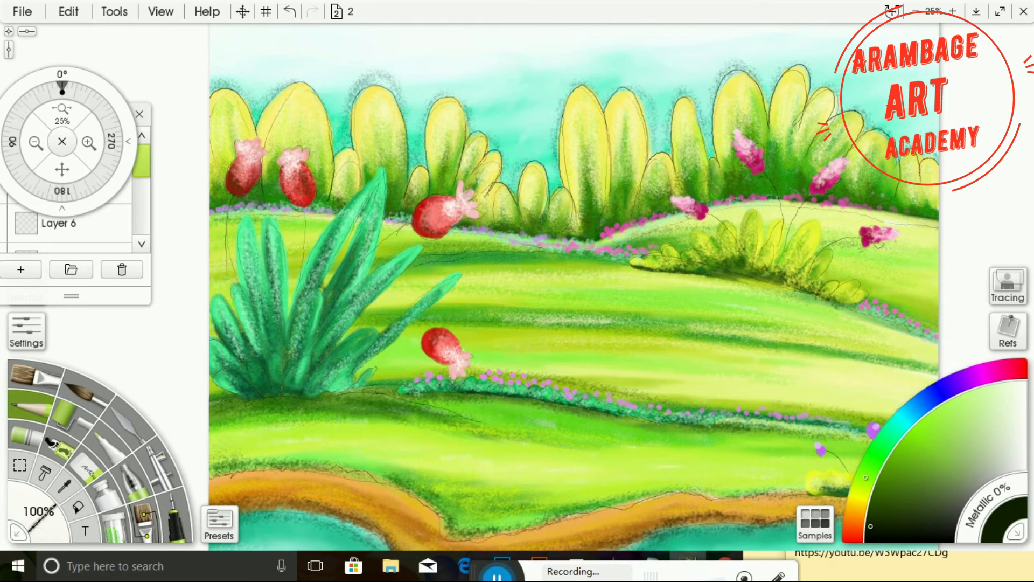
{"action": "left_click", "coordinate": [860, 496]}
{"action": "left_click", "coordinate": [949, 411]}
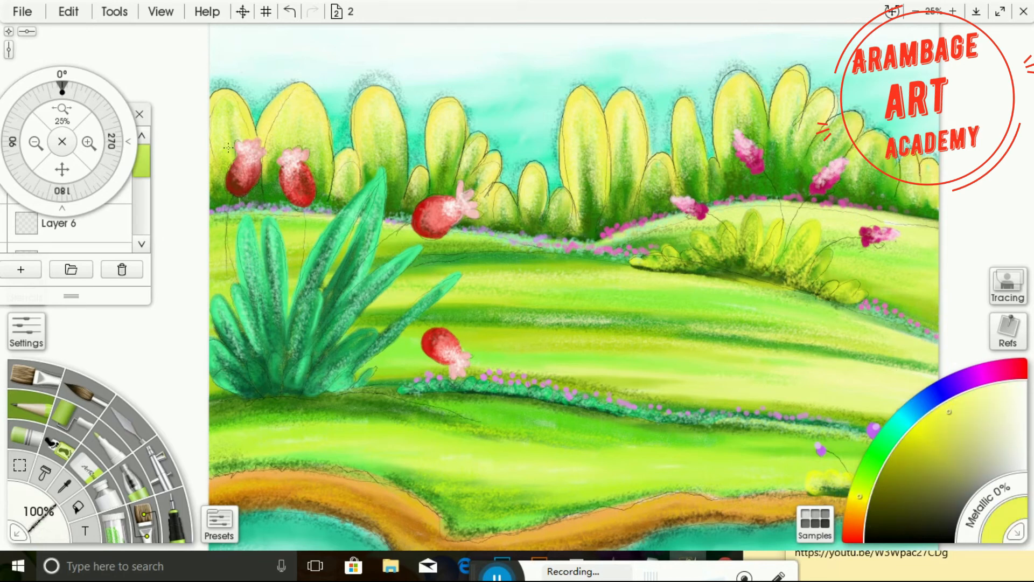
{"action": "left_click", "coordinate": [289, 11]}
Draw branching leaf veins in dark brown pencil on the left group of background trees
{"action": "left_click", "coordinate": [854, 514]}
{"action": "left_click", "coordinate": [884, 489]}
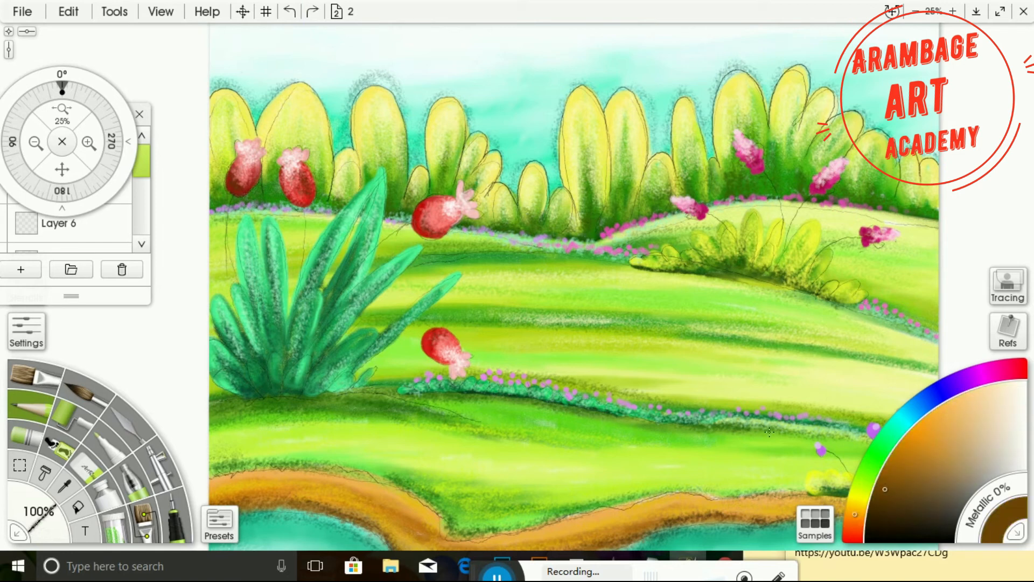
{"action": "left_click_drag", "start_coordinate": [229, 162], "coordinate": [216, 108]}
{"action": "left_click_drag", "start_coordinate": [295, 145], "coordinate": [298, 98]}
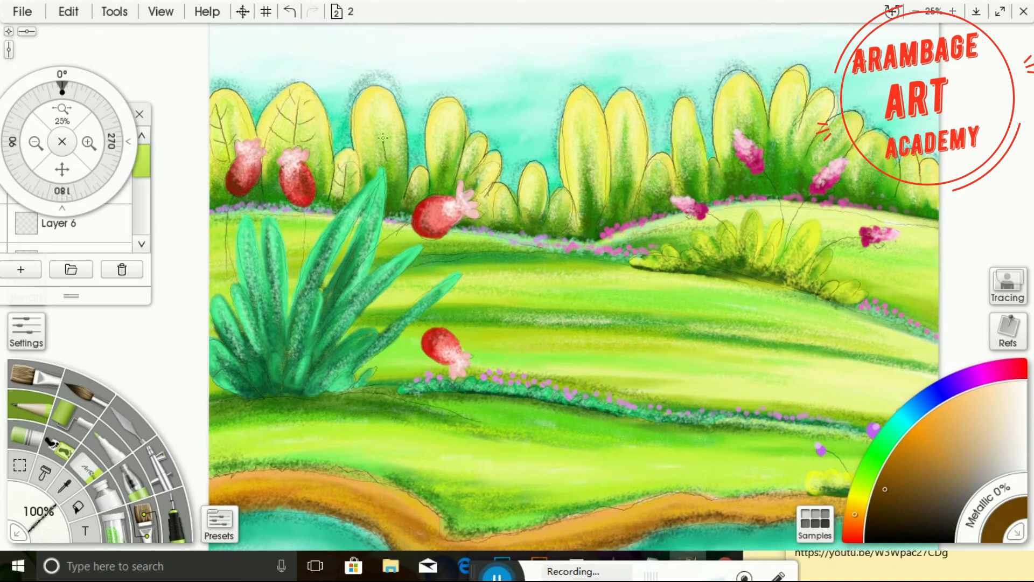
{"action": "mouse_move", "coordinate": [383, 137]}
{"action": "left_mouse_down"}
{"action": "mouse_move", "coordinate": [371, 105]}
{"action": "mouse_move", "coordinate": [385, 136]}
{"action": "left_mouse_up"}
{"action": "left_click_drag", "start_coordinate": [400, 140], "coordinate": [389, 158]}
{"action": "mouse_move", "coordinate": [443, 181]}
{"action": "left_mouse_down"}
{"action": "mouse_move", "coordinate": [443, 112]}
{"action": "mouse_move", "coordinate": [443, 140]}
{"action": "left_mouse_up"}
{"action": "left_click_drag", "start_coordinate": [458, 128], "coordinate": [444, 143]}
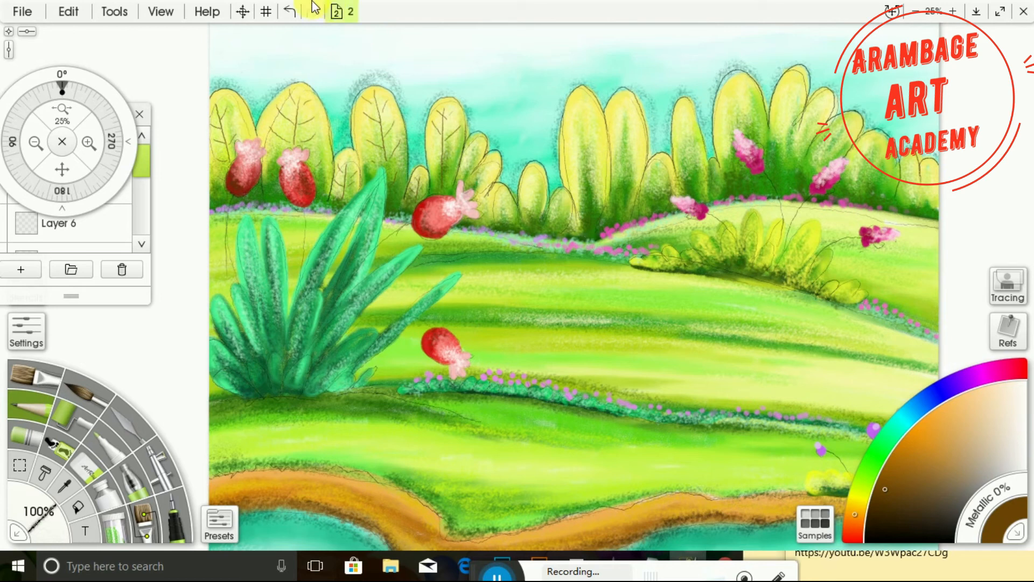
{"action": "left_click", "coordinate": [290, 11]}
{"action": "left_click_drag", "start_coordinate": [447, 106], "coordinate": [445, 128]}
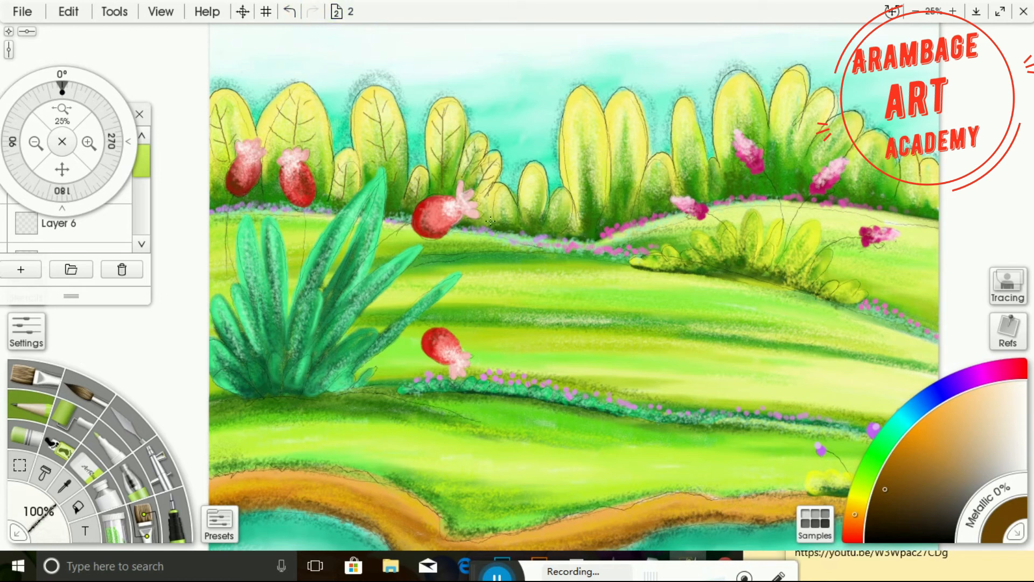
Draw dark brown leaf veins on the middle group of background trees, including the small ones between the tall pairs
{"action": "left_click_drag", "start_coordinate": [530, 215], "coordinate": [534, 161]}
{"action": "mouse_move", "coordinate": [533, 208]}
{"action": "left_mouse_down"}
{"action": "mouse_move", "coordinate": [584, 140]}
{"action": "mouse_move", "coordinate": [582, 96]}
{"action": "left_mouse_up"}
{"action": "mouse_move", "coordinate": [585, 181]}
{"action": "left_mouse_down"}
{"action": "mouse_move", "coordinate": [563, 160]}
{"action": "mouse_move", "coordinate": [566, 135]}
{"action": "left_mouse_up"}
{"action": "left_click_drag", "start_coordinate": [581, 130], "coordinate": [572, 112]}
{"action": "left_click_drag", "start_coordinate": [583, 132], "coordinate": [592, 116]}
{"action": "left_click_drag", "start_coordinate": [626, 205], "coordinate": [623, 103]}
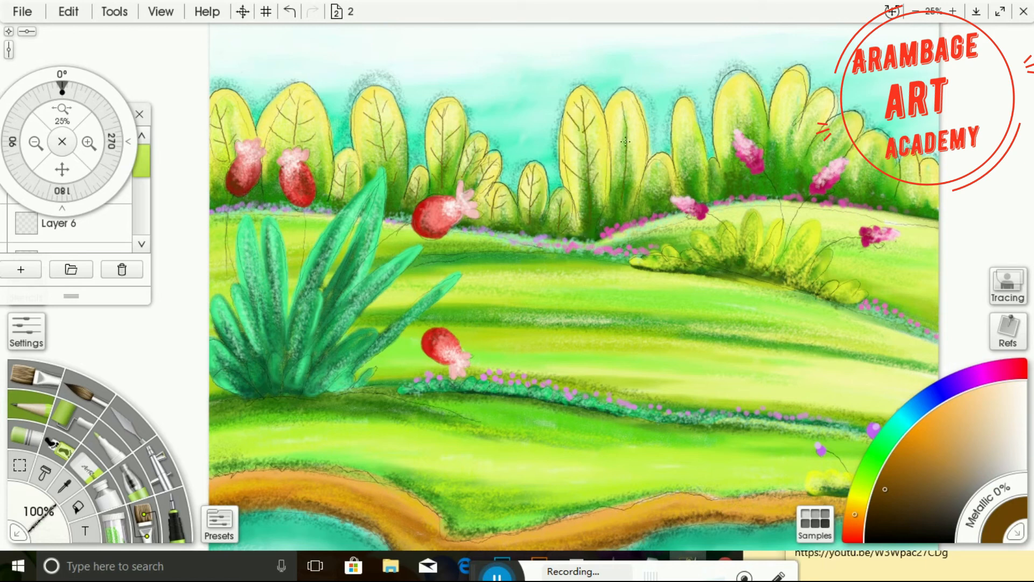
{"action": "left_click_drag", "start_coordinate": [625, 178], "coordinate": [644, 156]}
{"action": "left_click_drag", "start_coordinate": [628, 153], "coordinate": [640, 132]}
{"action": "left_click_drag", "start_coordinate": [696, 190], "coordinate": [683, 109]}
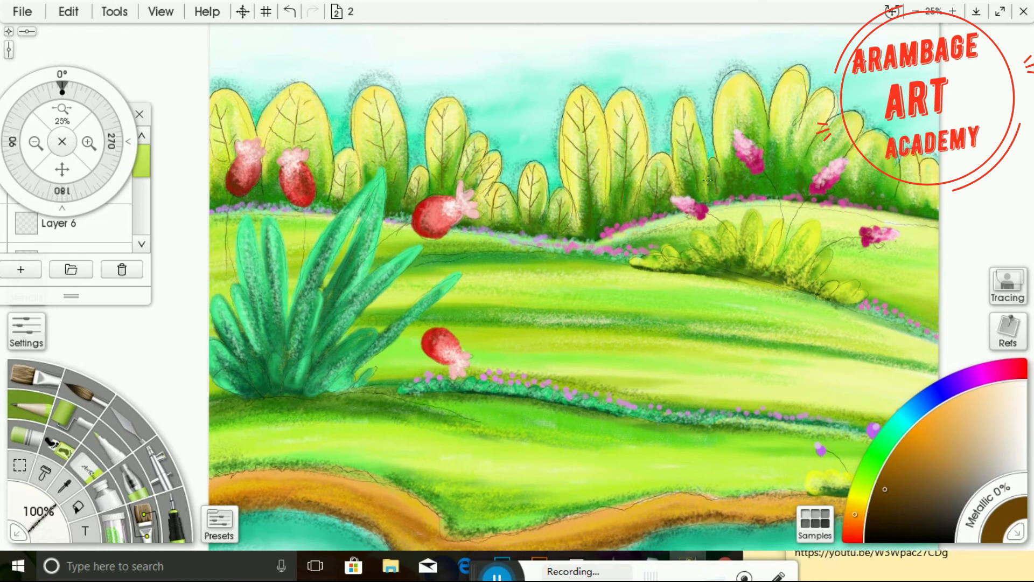
Draw dark brown leaf veins on the fanned background trees behind the magenta flowers
{"action": "mouse_move", "coordinate": [740, 125]}
{"action": "left_mouse_down"}
{"action": "mouse_move", "coordinate": [742, 82]}
{"action": "mouse_move", "coordinate": [727, 92]}
{"action": "left_mouse_up"}
{"action": "left_click_drag", "start_coordinate": [741, 123], "coordinate": [749, 105]}
{"action": "left_click_drag", "start_coordinate": [776, 172], "coordinate": [797, 77]}
{"action": "left_click_drag", "start_coordinate": [777, 114], "coordinate": [783, 108]}
{"action": "left_click_drag", "start_coordinate": [795, 173], "coordinate": [824, 102]}
{"action": "left_click_drag", "start_coordinate": [809, 180], "coordinate": [842, 130]}
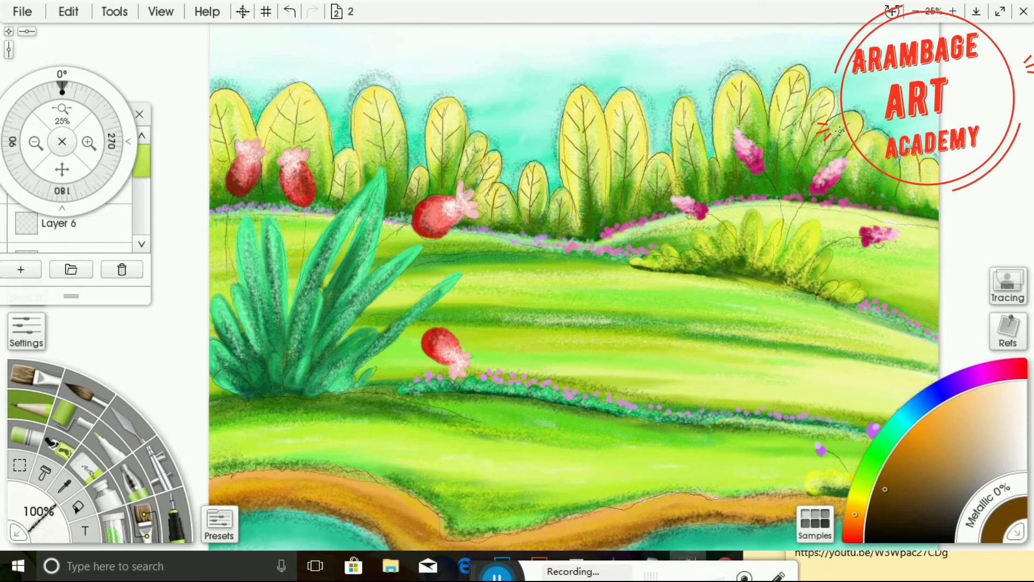
{"action": "left_click_drag", "start_coordinate": [861, 196], "coordinate": [876, 145]}
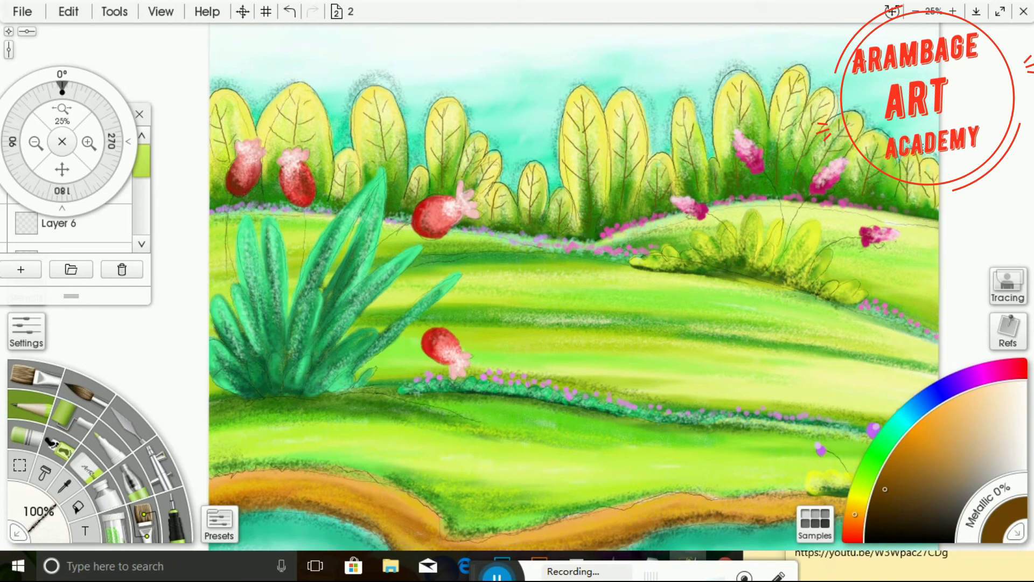
Outline the large teal plant's small base leaves and outer leaves with a very dark green pencil
{"action": "left_click_drag", "start_coordinate": [93, 162], "coordinate": [98, 138]}
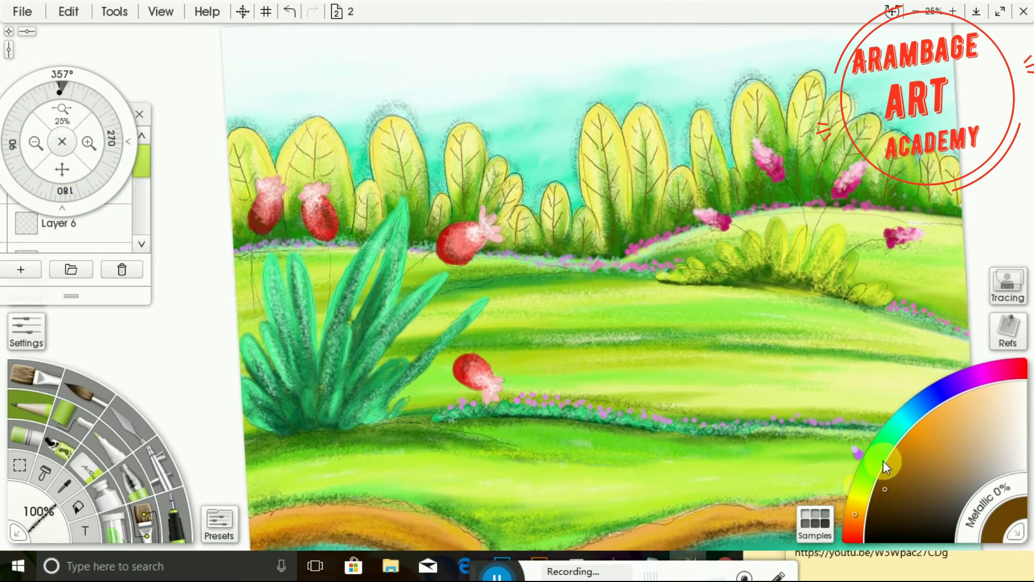
{"action": "left_click_drag", "start_coordinate": [883, 460], "coordinate": [881, 499]}
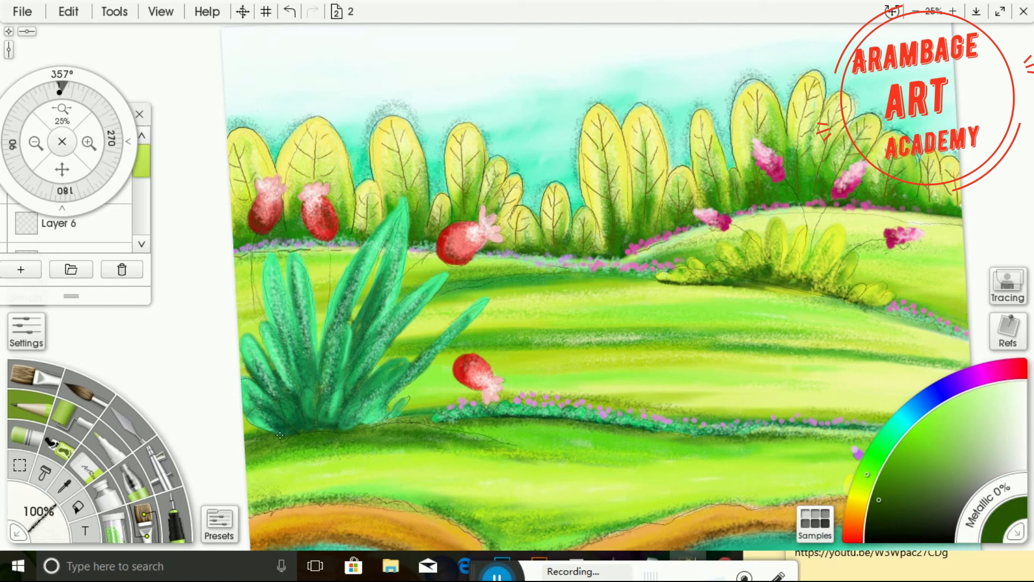
{"action": "left_click", "coordinate": [289, 11]}
{"action": "left_click", "coordinate": [871, 519]}
{"action": "mouse_move", "coordinate": [279, 434]}
{"action": "left_mouse_down"}
{"action": "mouse_move", "coordinate": [276, 409]}
{"action": "mouse_move", "coordinate": [339, 417]}
{"action": "mouse_move", "coordinate": [406, 402]}
{"action": "left_mouse_up"}
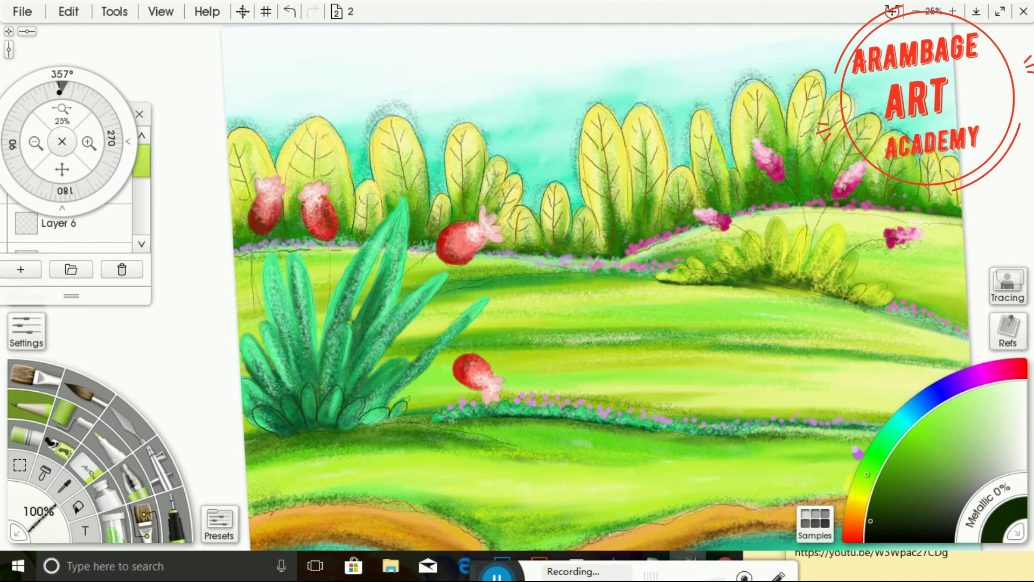
{"action": "mouse_move", "coordinate": [248, 383]}
{"action": "left_mouse_down"}
{"action": "mouse_move", "coordinate": [286, 323]}
{"action": "mouse_move", "coordinate": [261, 275]}
{"action": "mouse_move", "coordinate": [306, 358]}
{"action": "mouse_move", "coordinate": [288, 269]}
{"action": "mouse_move", "coordinate": [317, 388]}
{"action": "mouse_move", "coordinate": [335, 387]}
{"action": "mouse_move", "coordinate": [380, 340]}
{"action": "mouse_move", "coordinate": [407, 401]}
{"action": "mouse_move", "coordinate": [468, 304]}
{"action": "mouse_move", "coordinate": [407, 389]}
{"action": "left_mouse_up"}
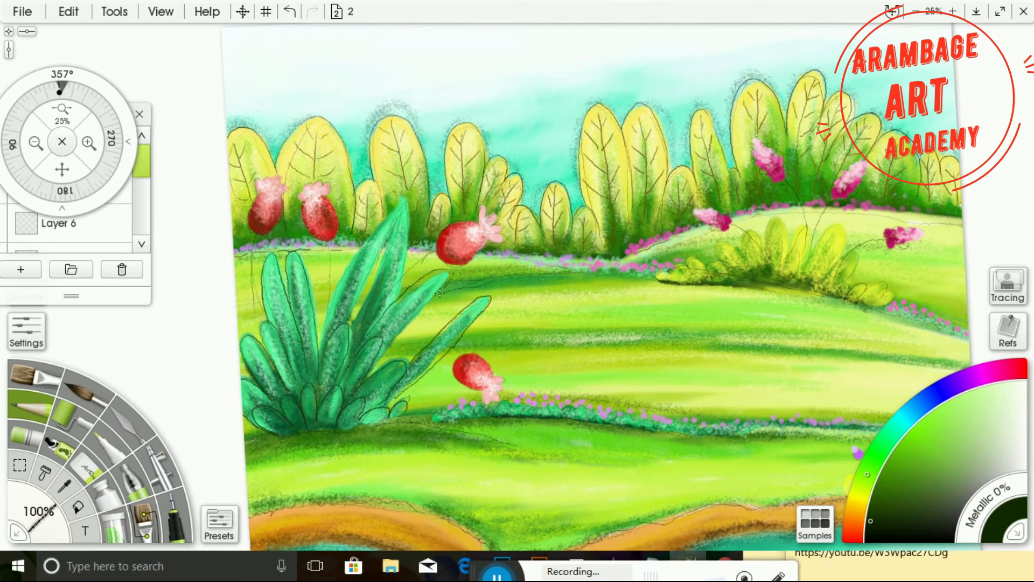
Undo the stray strokes and outline the teal plant's tall upper leaves and inner leaves in dark green
{"action": "left_click", "coordinate": [290, 11]}
{"action": "mouse_move", "coordinate": [431, 280]}
{"action": "left_mouse_down"}
{"action": "mouse_move", "coordinate": [383, 354]}
{"action": "mouse_move", "coordinate": [416, 288]}
{"action": "mouse_move", "coordinate": [418, 314]}
{"action": "mouse_move", "coordinate": [373, 358]}
{"action": "mouse_move", "coordinate": [485, 304]}
{"action": "mouse_move", "coordinate": [390, 397]}
{"action": "left_mouse_up"}
{"action": "left_click", "coordinate": [289, 11]}
{"action": "mouse_move", "coordinate": [349, 330]}
{"action": "left_mouse_down"}
{"action": "mouse_move", "coordinate": [390, 254]}
{"action": "mouse_move", "coordinate": [405, 268]}
{"action": "mouse_move", "coordinate": [394, 307]}
{"action": "left_mouse_up"}
{"action": "mouse_move", "coordinate": [324, 343]}
{"action": "left_mouse_down"}
{"action": "mouse_move", "coordinate": [346, 285]}
{"action": "mouse_move", "coordinate": [403, 200]}
{"action": "mouse_move", "coordinate": [350, 317]}
{"action": "left_mouse_up"}
Outline the low teal hedge with small scalloped leaf shapes and the yellow-green hill bush in dark green pencil
{"action": "left_click_drag", "start_coordinate": [72, 163], "coordinate": [1, 108]}
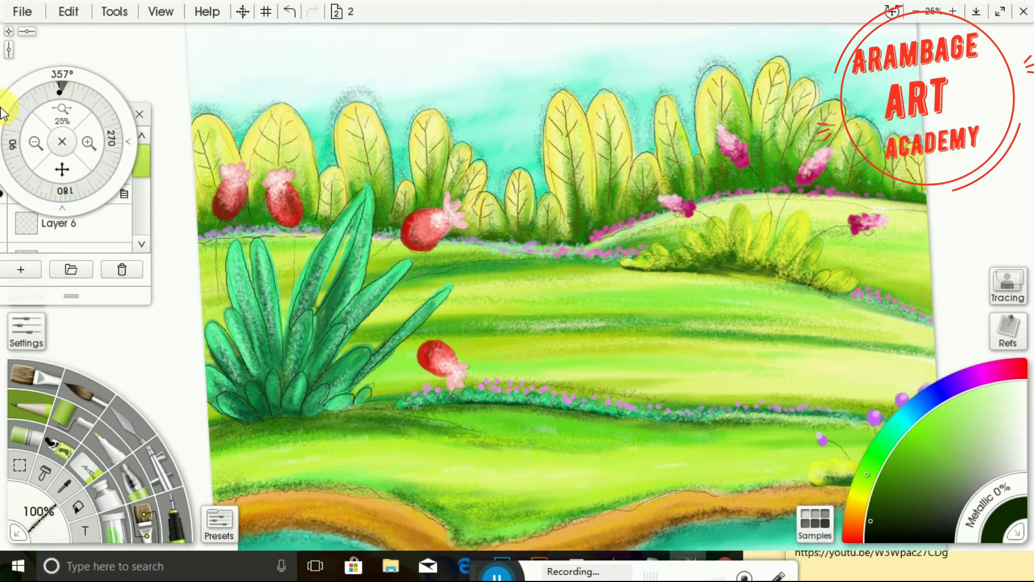
{"action": "mouse_move", "coordinate": [359, 364]}
{"action": "left_mouse_down"}
{"action": "mouse_move", "coordinate": [454, 355]}
{"action": "mouse_move", "coordinate": [592, 371]}
{"action": "left_mouse_up"}
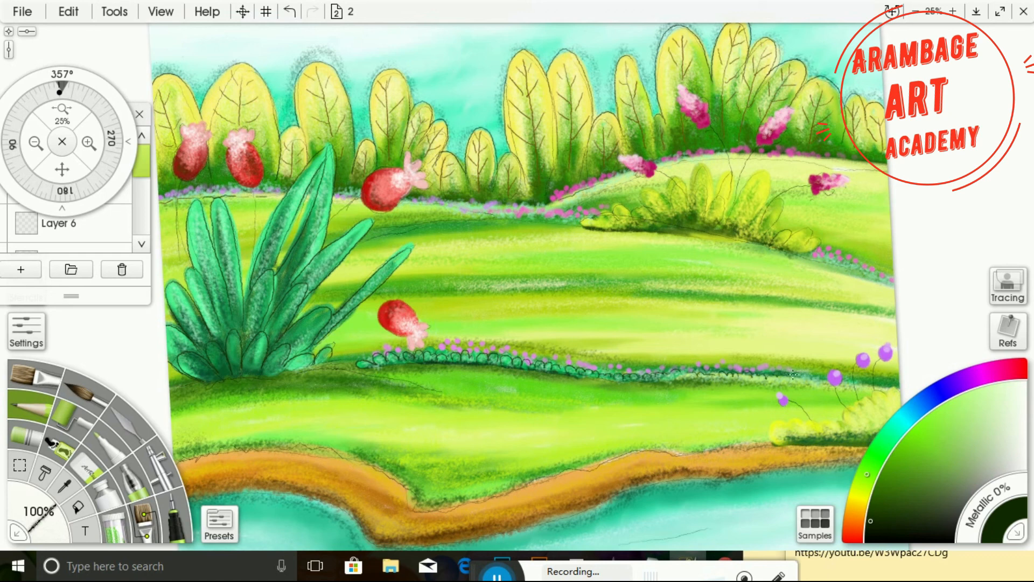
{"action": "left_click_drag", "start_coordinate": [81, 164], "coordinate": [1, 203]}
{"action": "mouse_move", "coordinate": [526, 268]}
{"action": "left_mouse_down"}
{"action": "mouse_move", "coordinate": [592, 233]}
{"action": "mouse_move", "coordinate": [608, 253]}
{"action": "mouse_move", "coordinate": [609, 228]}
{"action": "mouse_move", "coordinate": [655, 239]}
{"action": "mouse_move", "coordinate": [685, 269]}
{"action": "mouse_move", "coordinate": [732, 285]}
{"action": "left_mouse_up"}
{"action": "left_click_drag", "start_coordinate": [578, 274], "coordinate": [806, 328]}
Trace dark green contour lines along the hill edge, the riverbank's upper edge and the small yellow bush beside the river
{"action": "left_click_drag", "start_coordinate": [75, 178], "coordinate": [208, 173]}
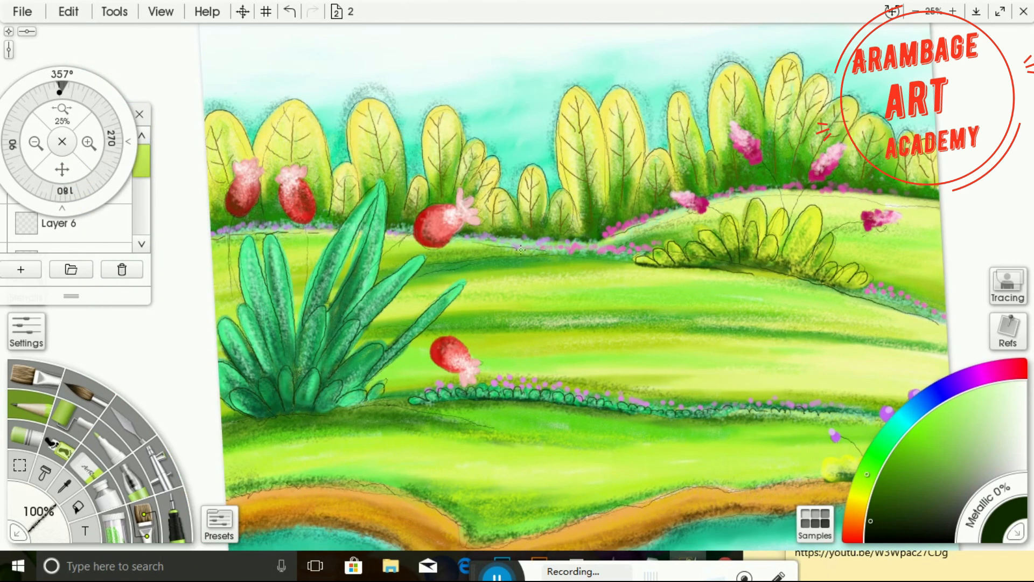
{"action": "left_click_drag", "start_coordinate": [520, 250], "coordinate": [621, 262]}
{"action": "left_click_drag", "start_coordinate": [71, 166], "coordinate": [63, 14]}
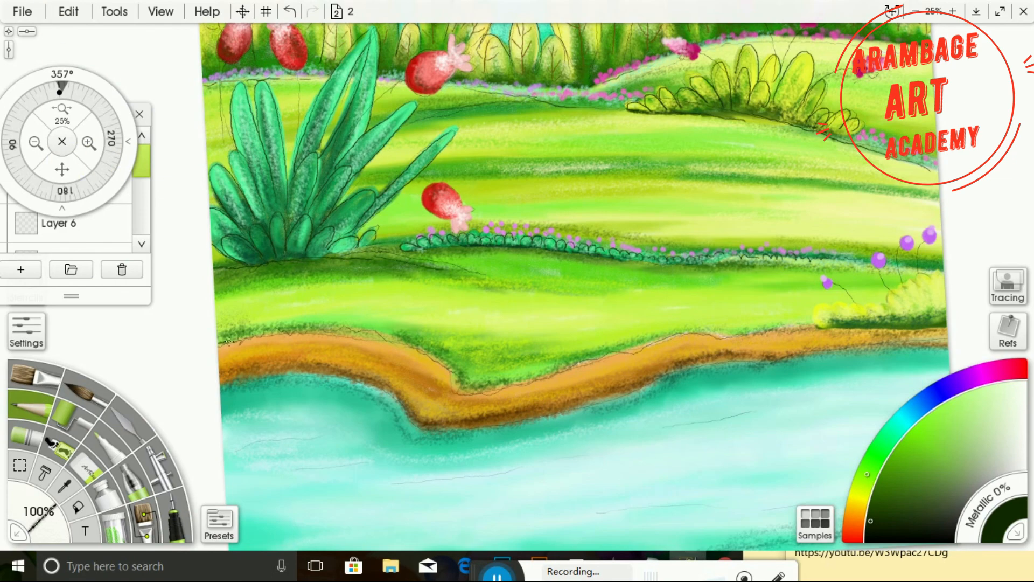
{"action": "mouse_move", "coordinate": [227, 342]}
{"action": "left_mouse_down"}
{"action": "mouse_move", "coordinate": [326, 337]}
{"action": "mouse_move", "coordinate": [449, 373]}
{"action": "mouse_move", "coordinate": [462, 395]}
{"action": "mouse_move", "coordinate": [691, 332]}
{"action": "mouse_move", "coordinate": [857, 323]}
{"action": "mouse_move", "coordinate": [910, 291]}
{"action": "mouse_move", "coordinate": [935, 301]}
{"action": "left_mouse_up"}
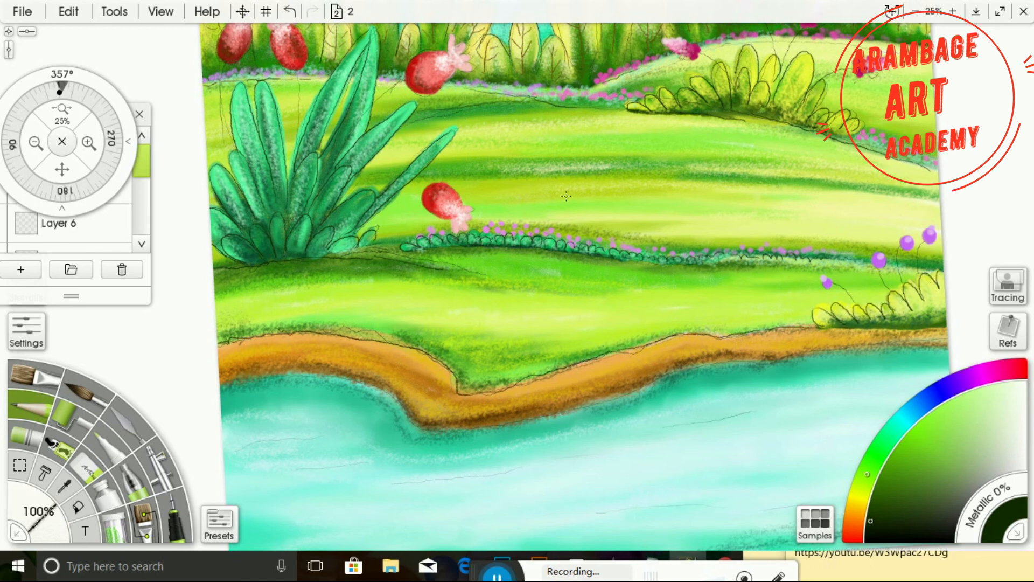
Examine the whole picture and check the upper layers by toggling their visibility
{"action": "left_click", "coordinate": [35, 143]}
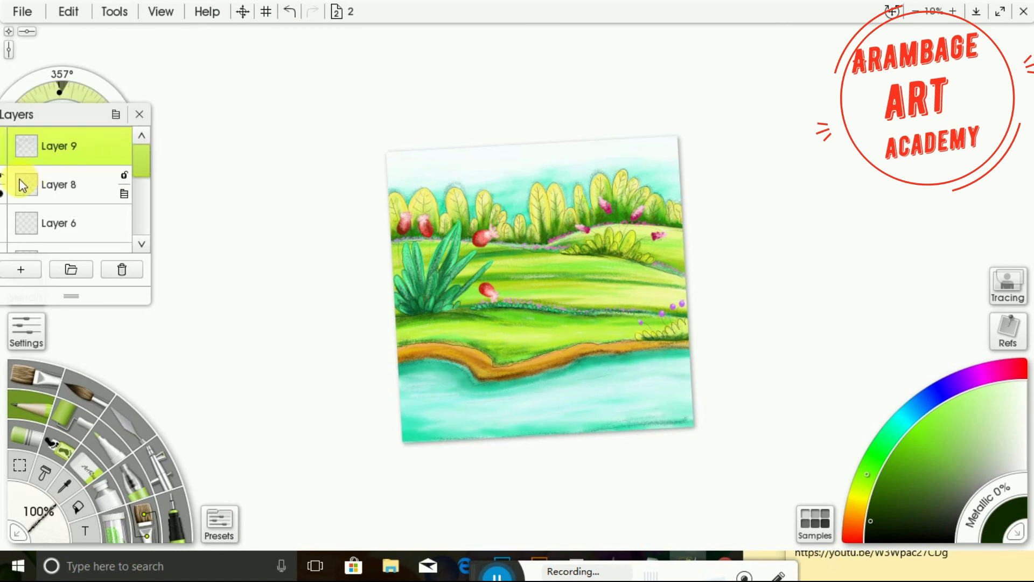
{"action": "left_click", "coordinate": [51, 219]}
{"action": "scroll", "coordinate": [89, 162], "scroll_direction": "down", "scroll_amount": 1}
{"action": "left_click_drag", "start_coordinate": [89, 124], "coordinate": [168, 120]}
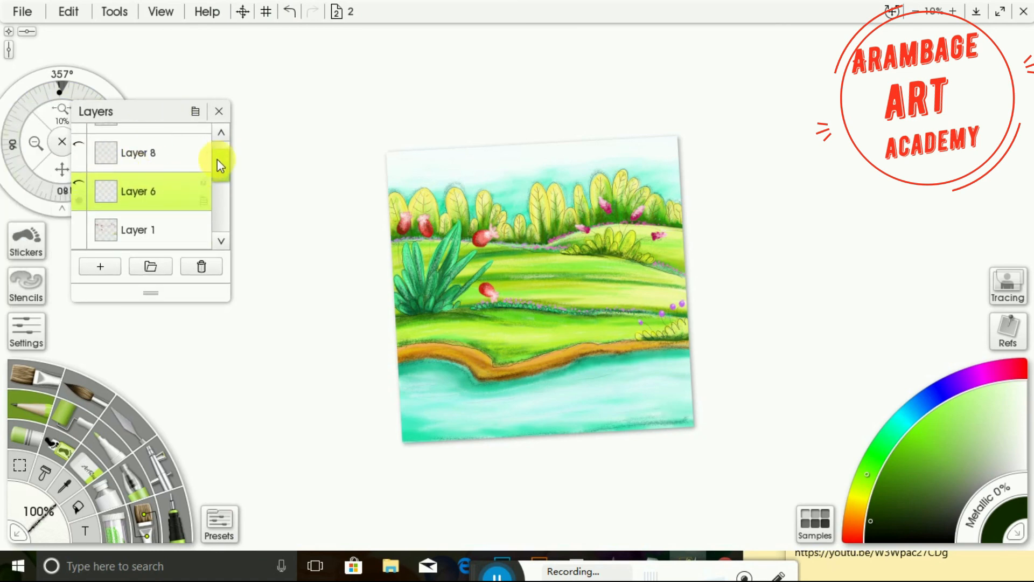
{"action": "left_click", "coordinate": [86, 147]}
{"action": "left_click_drag", "start_coordinate": [216, 160], "coordinate": [104, 141]}
{"action": "left_click", "coordinate": [78, 139]}
{"action": "left_click", "coordinate": [79, 139]}
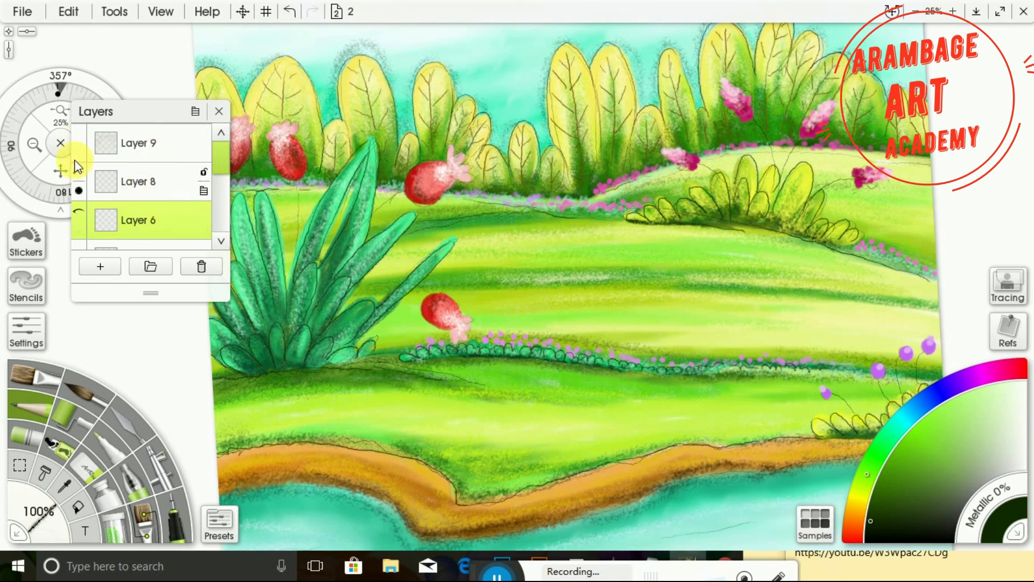
{"action": "left_click", "coordinate": [37, 149]}
{"action": "left_click_drag", "start_coordinate": [105, 105], "coordinate": [108, 108]}
{"action": "left_click", "coordinate": [87, 144]}
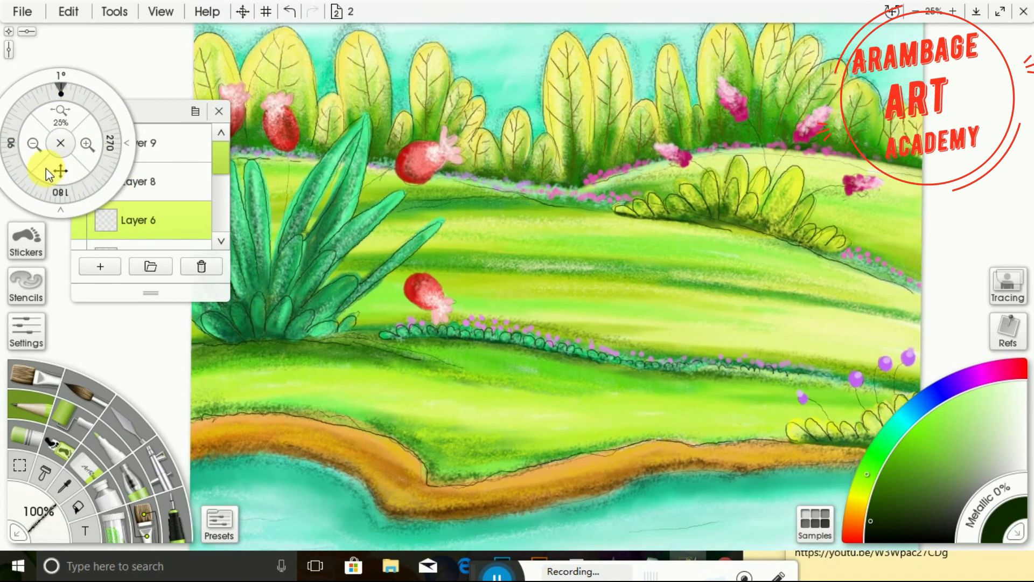
On Layer 9, draw the stems of the red, magenta and purple flowers with a dark golden-brown pencil
{"action": "left_click", "coordinate": [160, 217]}
{"action": "left_click", "coordinate": [171, 157]}
{"action": "left_click", "coordinate": [857, 508]}
{"action": "left_click", "coordinate": [883, 490]}
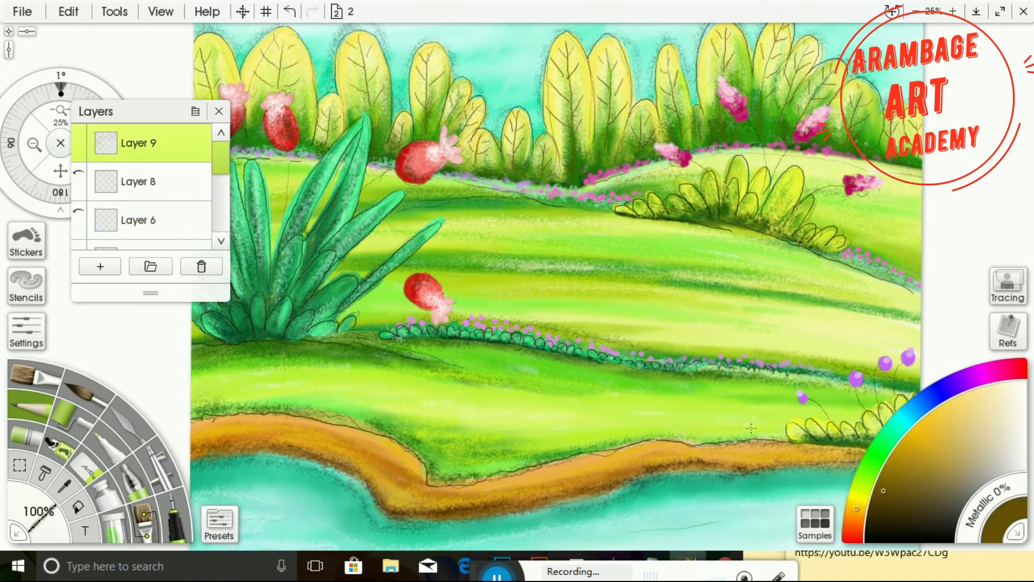
{"action": "left_click_drag", "start_coordinate": [60, 171], "coordinate": [111, 185]}
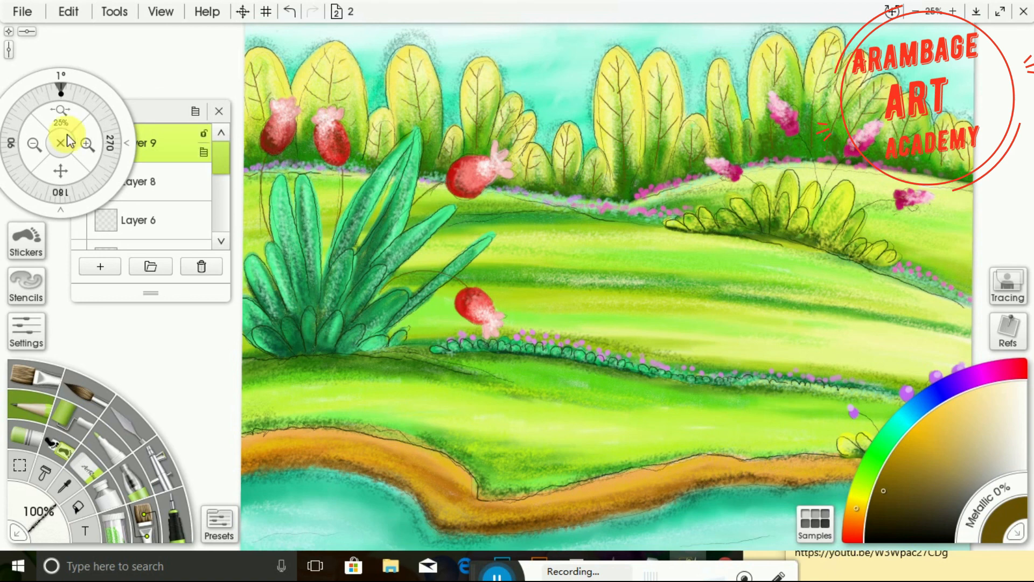
{"action": "left_click_drag", "start_coordinate": [61, 171], "coordinate": [0, 153]}
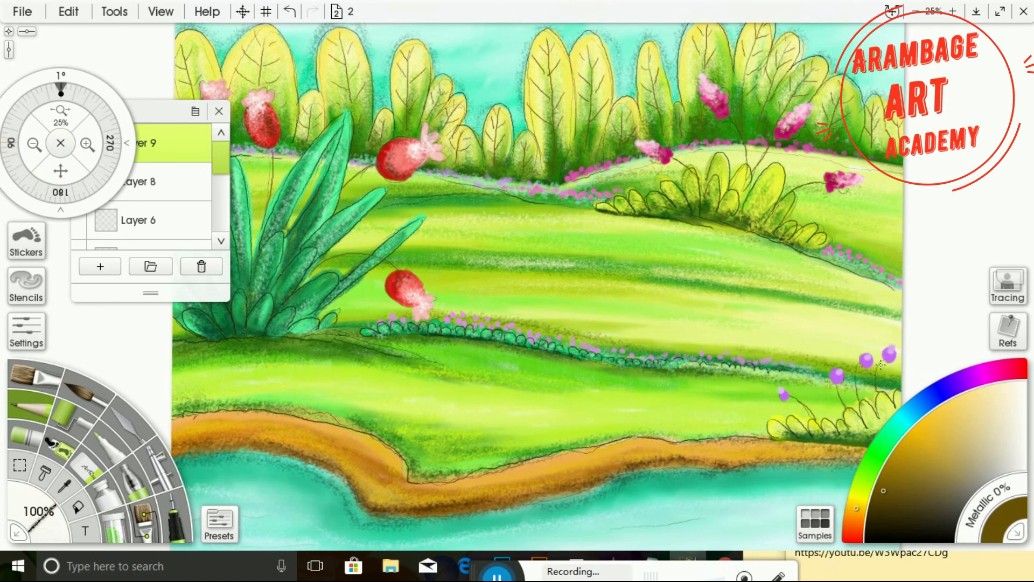
Hide the layer list and examine the straightened picture, including the riverbank and the river water
{"action": "left_click", "coordinate": [49, 144]}
{"action": "left_click", "coordinate": [891, 10]}
{"action": "left_click", "coordinate": [66, 143]}
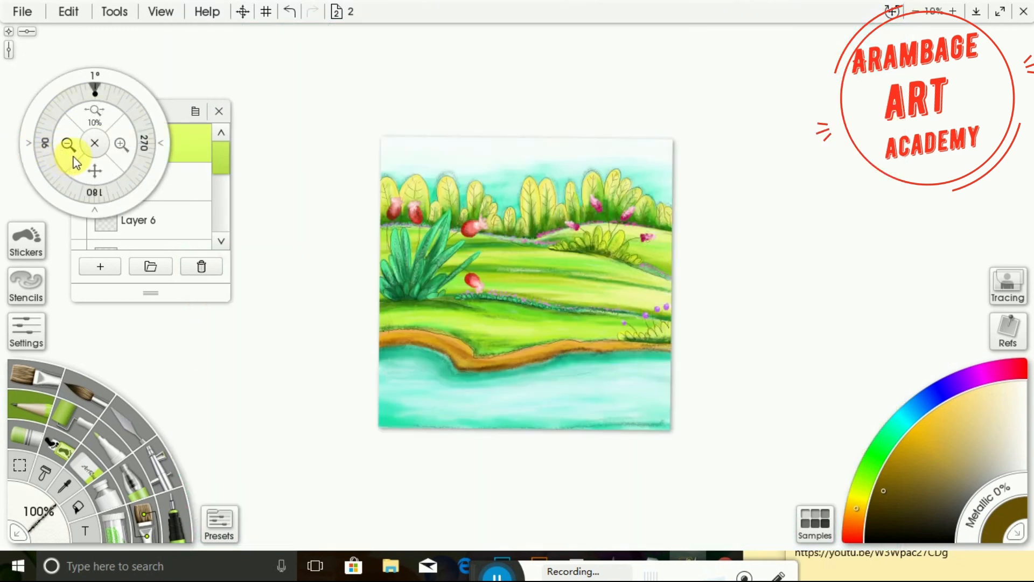
{"action": "left_click", "coordinate": [215, 112]}
{"action": "left_click", "coordinate": [217, 112]}
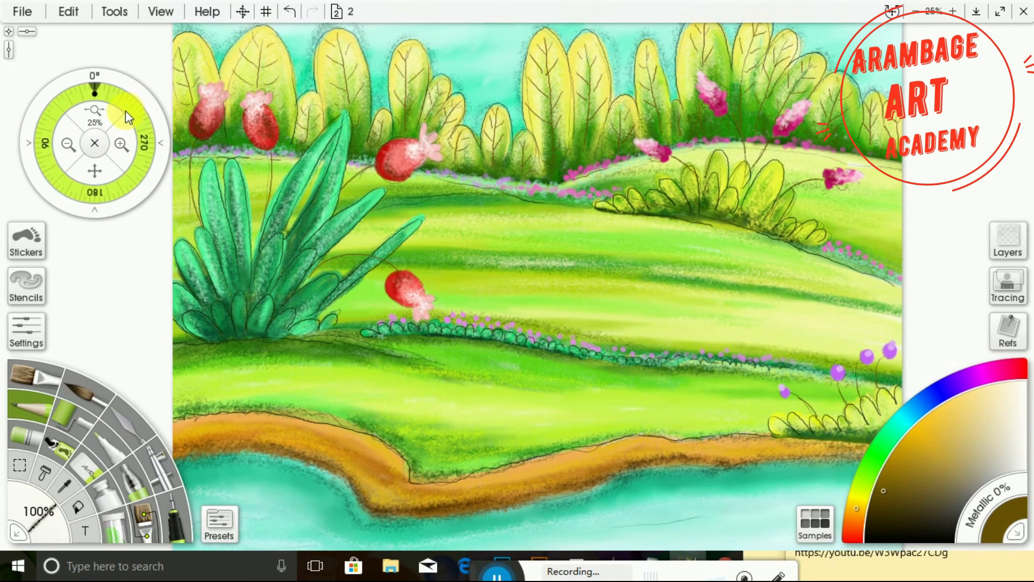
{"action": "left_click", "coordinate": [95, 170]}
{"action": "mouse_move", "coordinate": [95, 170]}
{"action": "left_mouse_down"}
{"action": "mouse_move", "coordinate": [102, 47]}
{"action": "mouse_move", "coordinate": [107, 176]}
{"action": "mouse_move", "coordinate": [115, 131]}
{"action": "mouse_move", "coordinate": [110, 276]}
{"action": "mouse_move", "coordinate": [100, 210]}
{"action": "mouse_move", "coordinate": [102, 21]}
{"action": "left_mouse_up"}
{"action": "left_click", "coordinate": [68, 143]}
{"action": "left_click", "coordinate": [120, 143]}
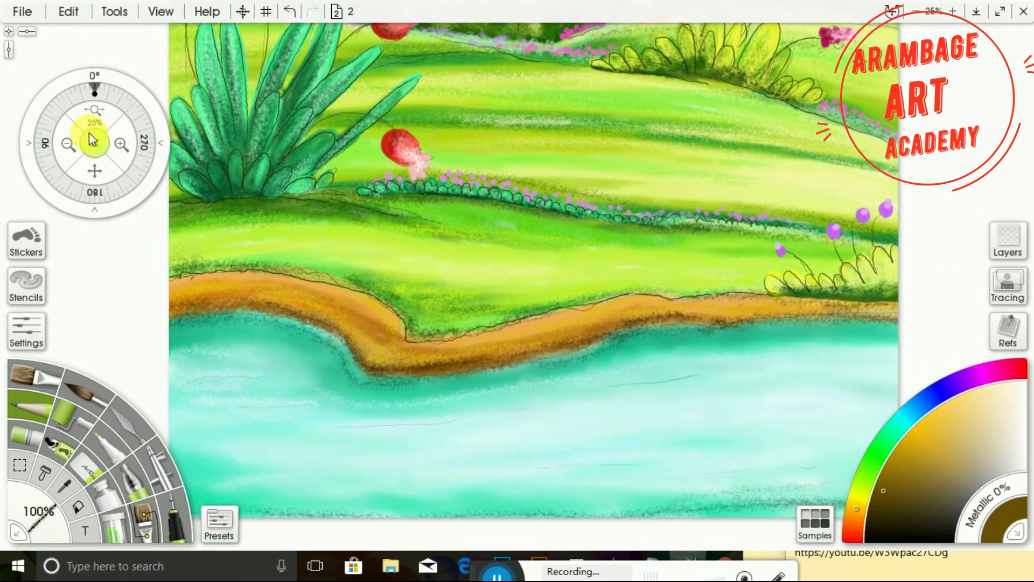
{"action": "left_click", "coordinate": [76, 147]}
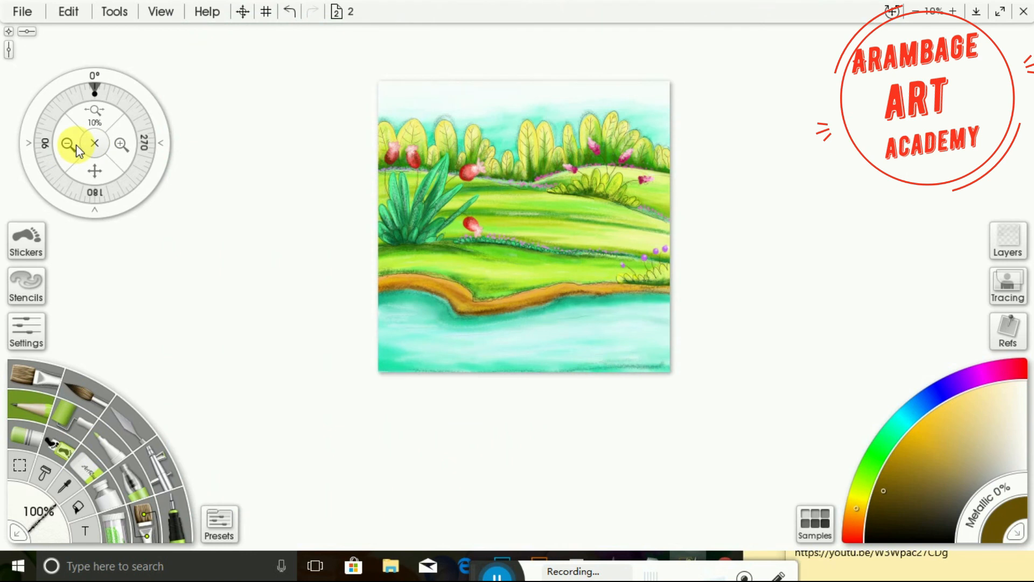